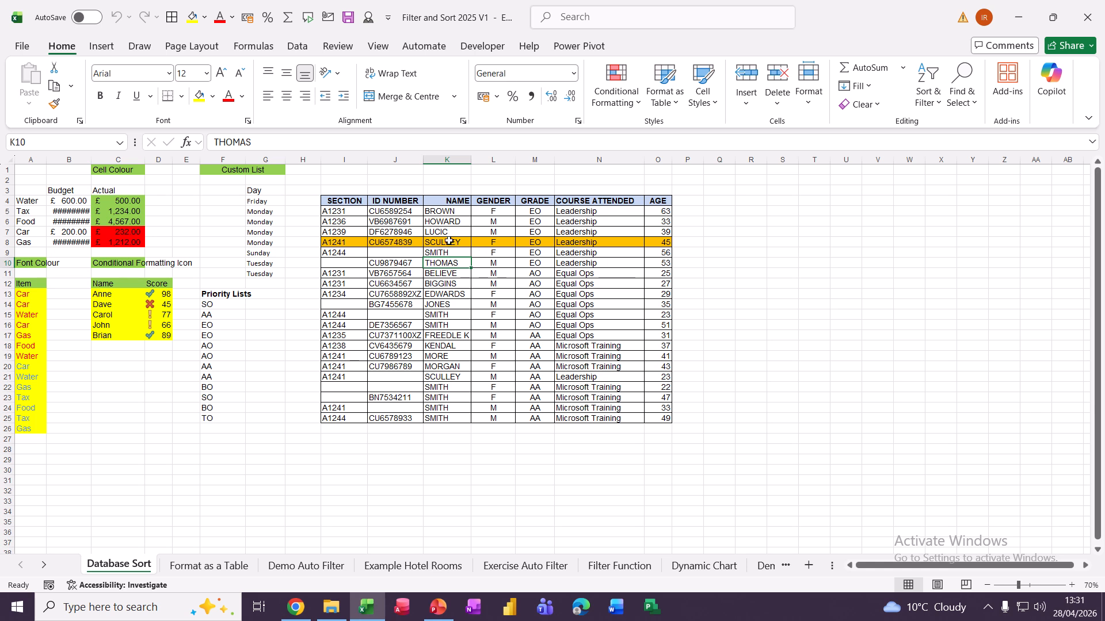
Sort the course attendance table by GENDER from A to Z, and re-sort it from Z to A.
left_click(489, 229)
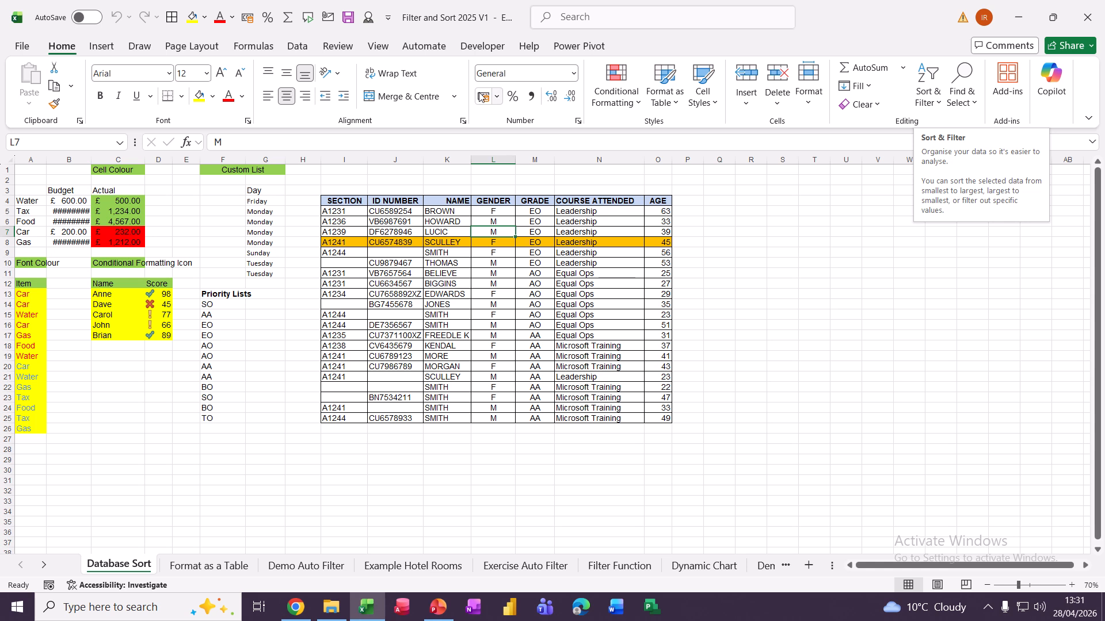
left_click(296, 49)
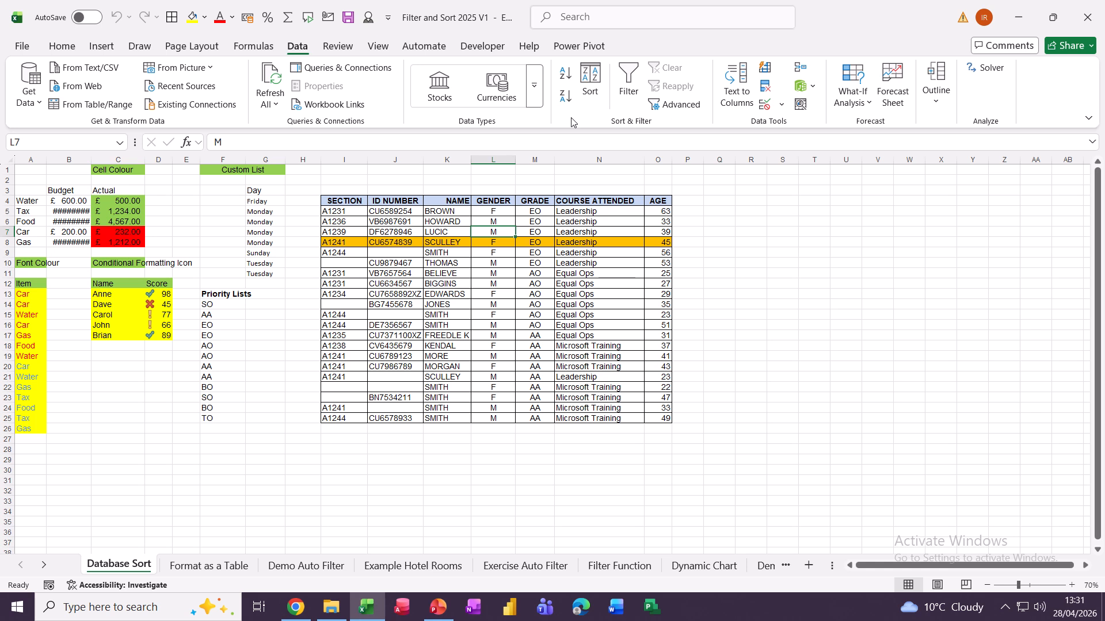
left_click(566, 75)
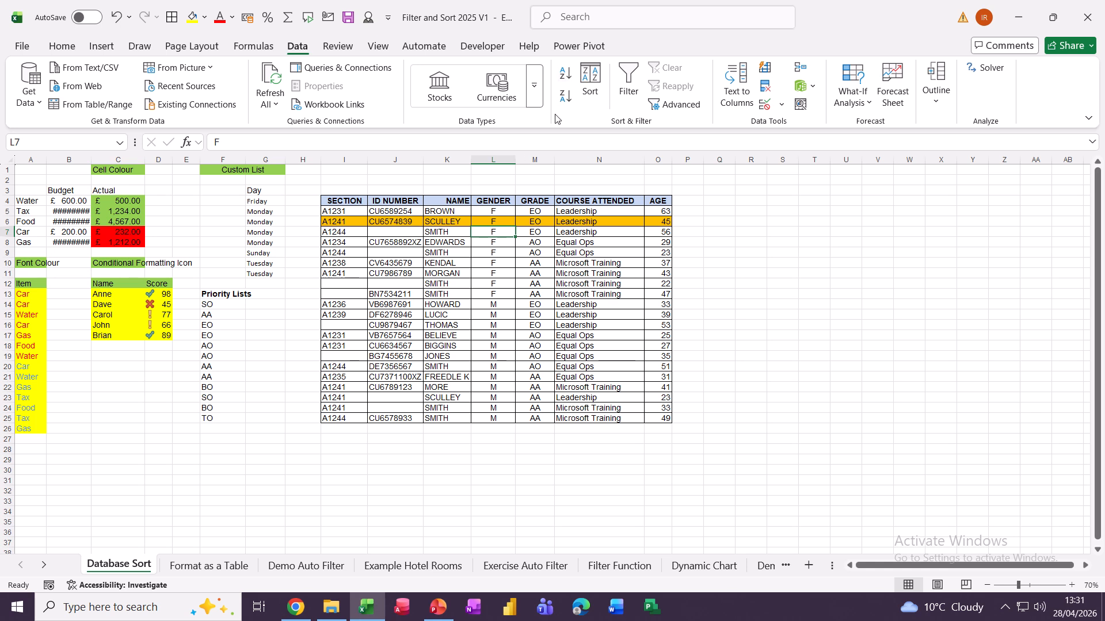
left_click(565, 96)
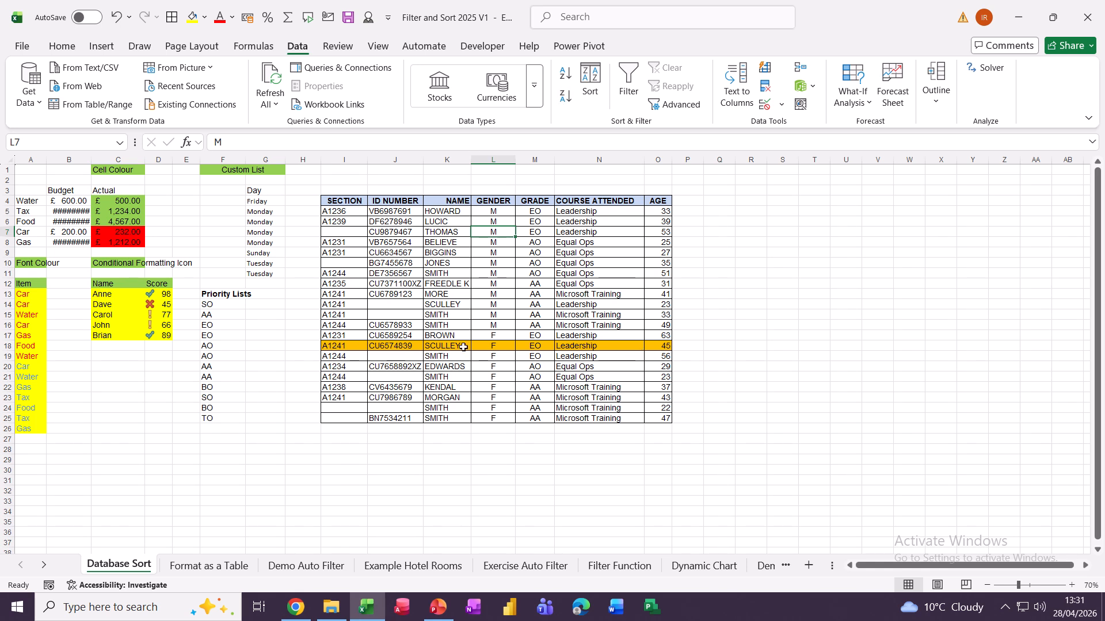
Sort the attendance table by GRADE from A to Z, and re-sort it from Z to A.
left_click(536, 253)
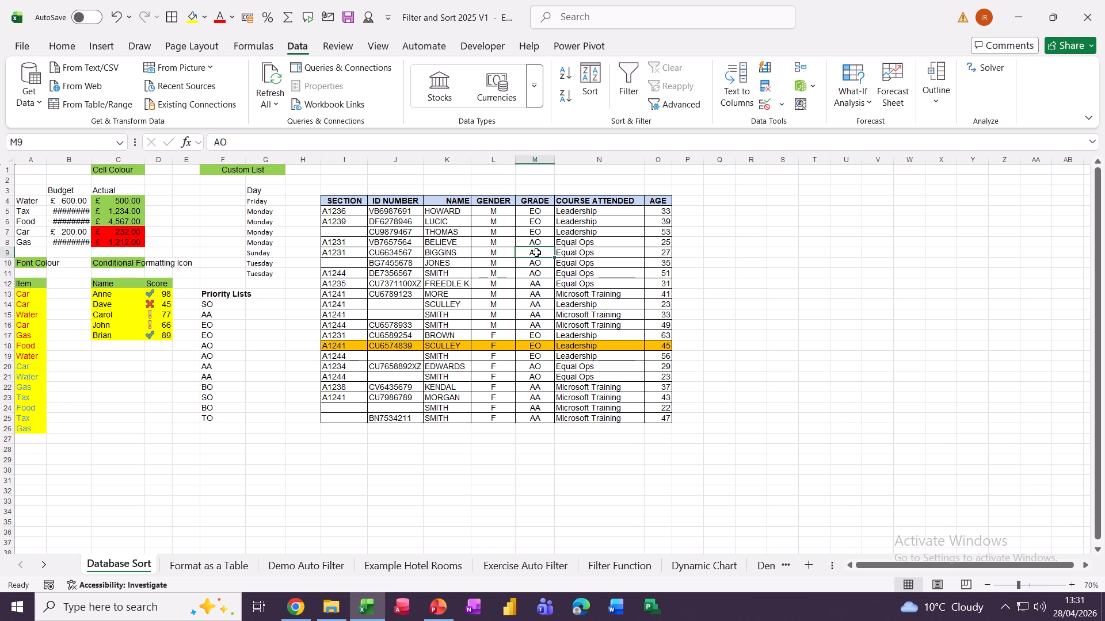
left_click(565, 73)
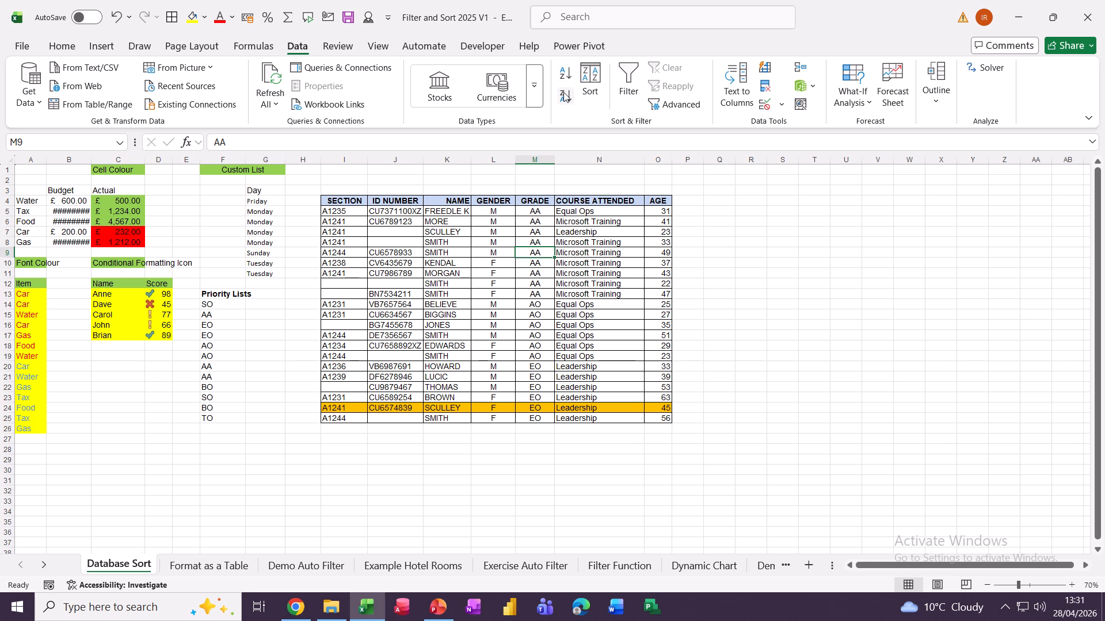
left_click(566, 97)
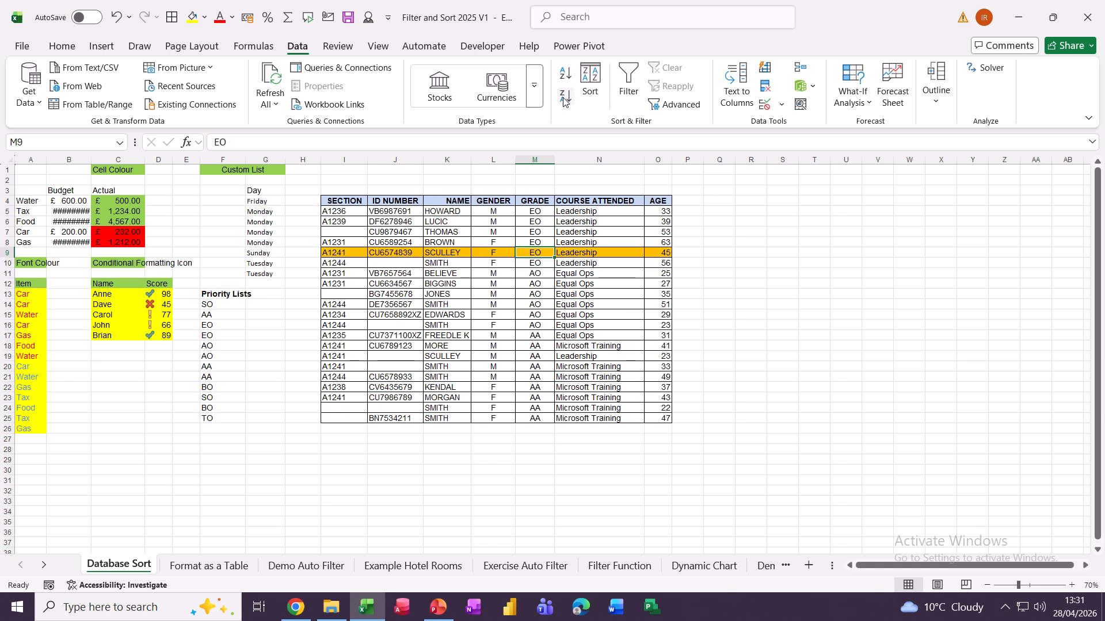
Sort the attendance table by COURSE ATTENDED from A to Z, and re-sort it from Z to A.
key("Right")
key("Up")
key("Up")
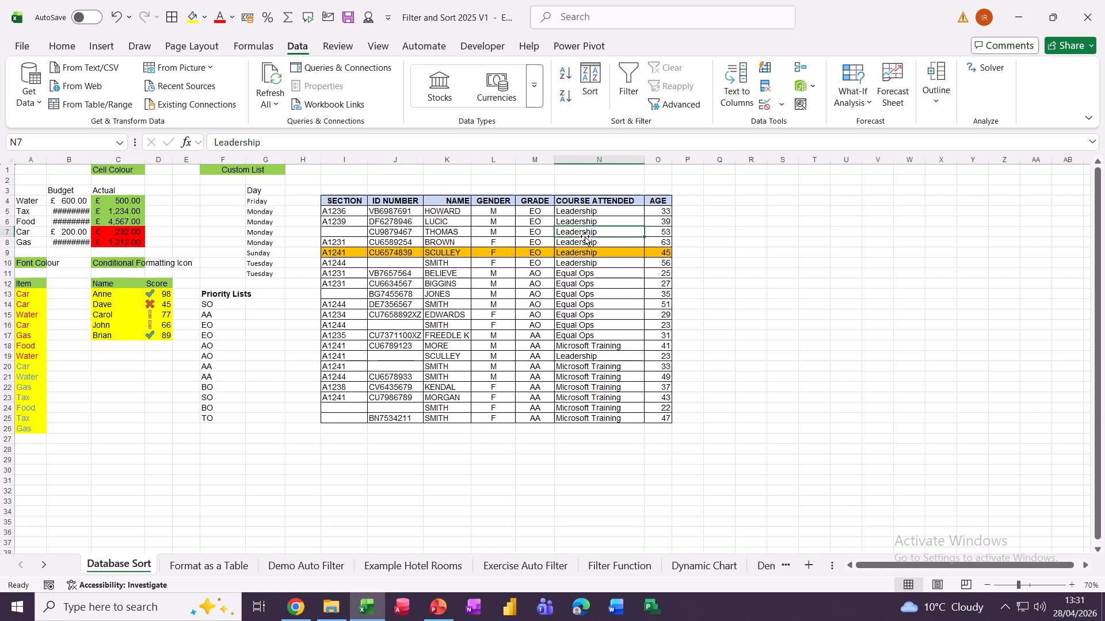
left_click(566, 73)
left_click(565, 98)
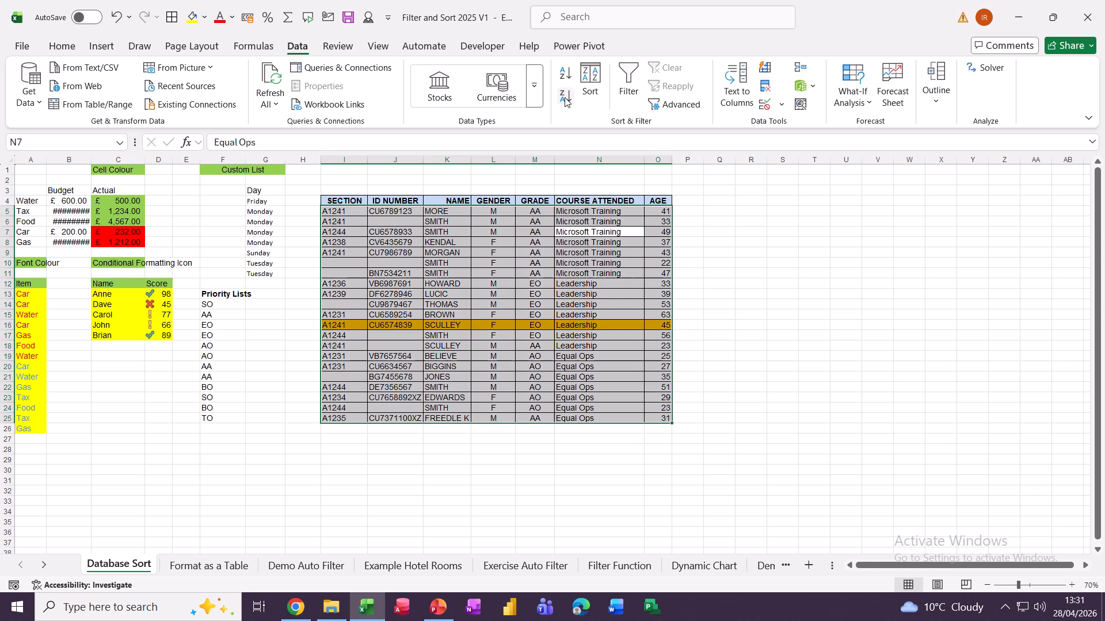
left_click(595, 259)
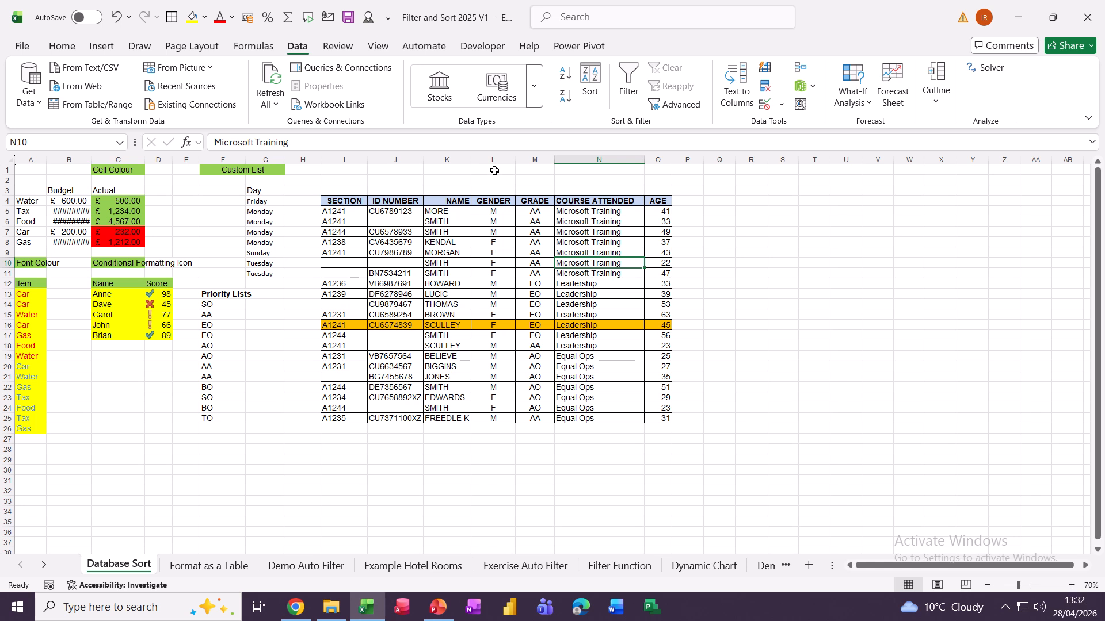
Select the GENDER column cells L4:L25 and sort them from A to Z, expanding the selection to the adjacent data.
left_click_drag(484, 201, 493, 419)
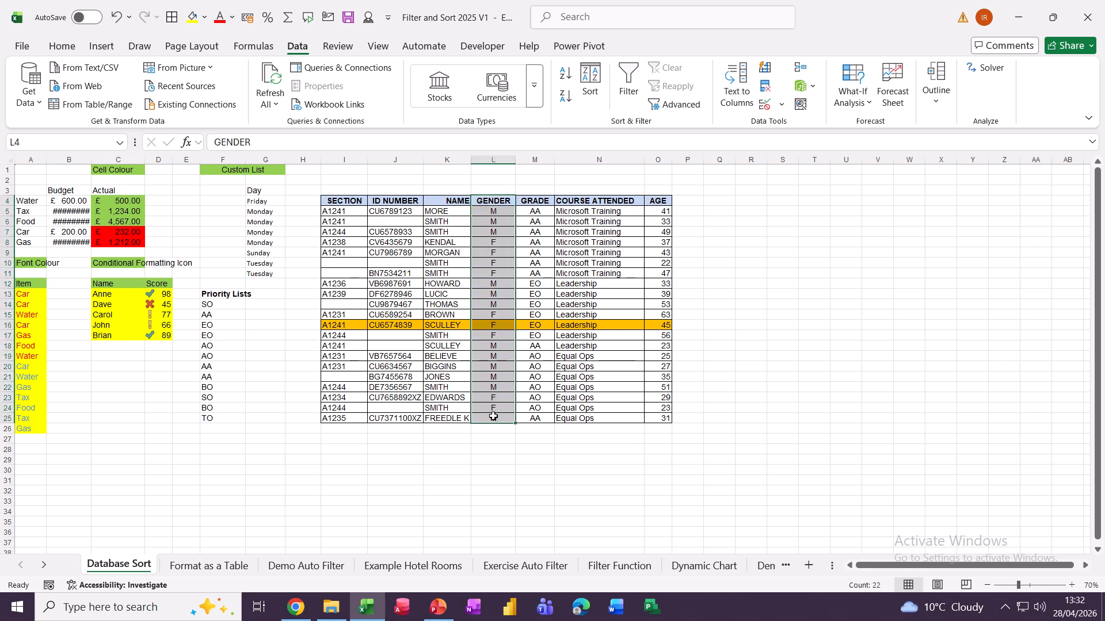
left_click(567, 81)
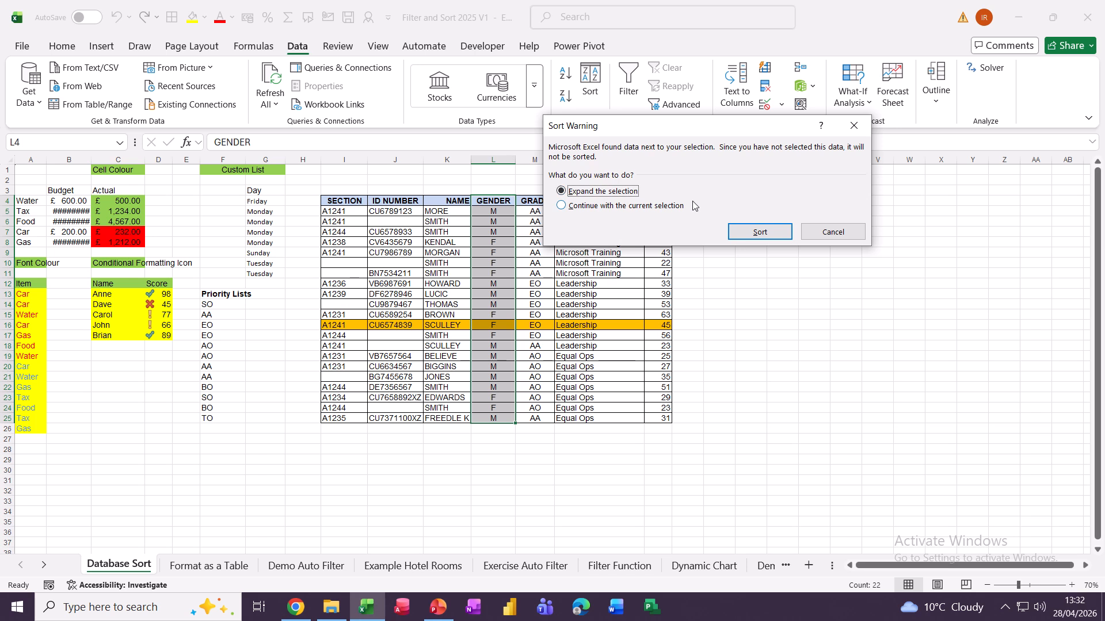
left_click(760, 232)
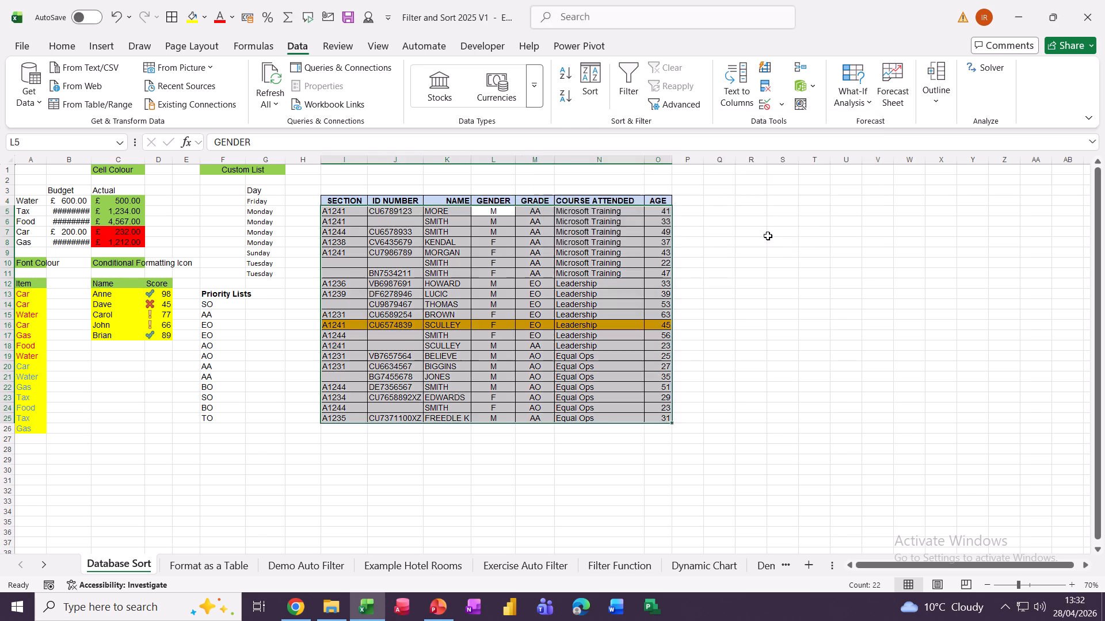
left_click(493, 241)
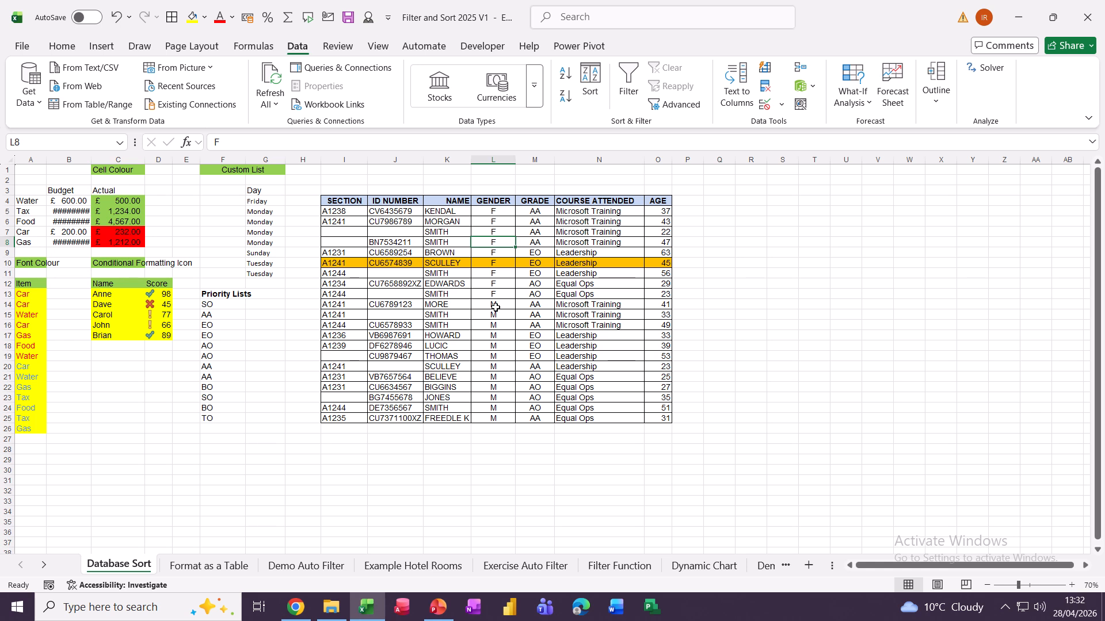
Try to sort the entire worksheet column M by itself from A to Z, and undo that sort.
left_click(532, 156)
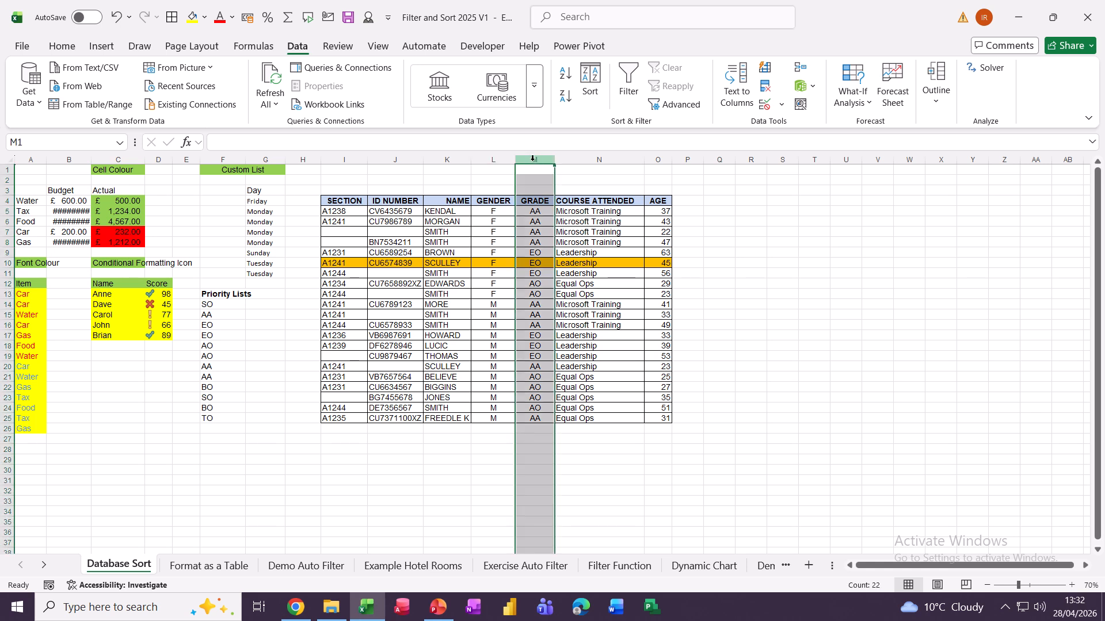
left_click(565, 73)
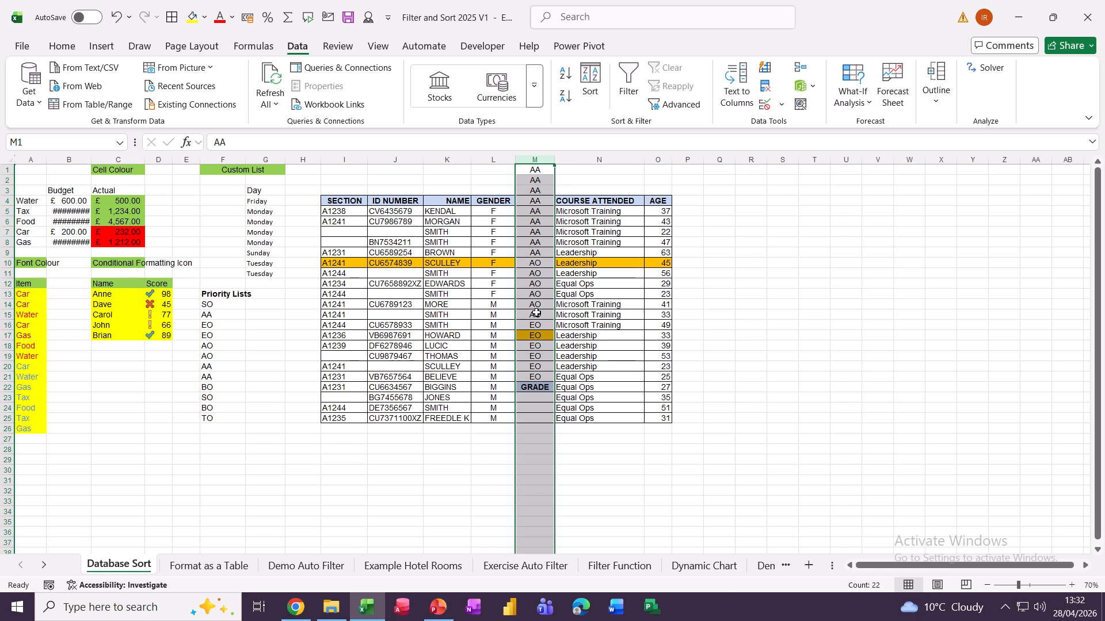
key("ctrl+z")
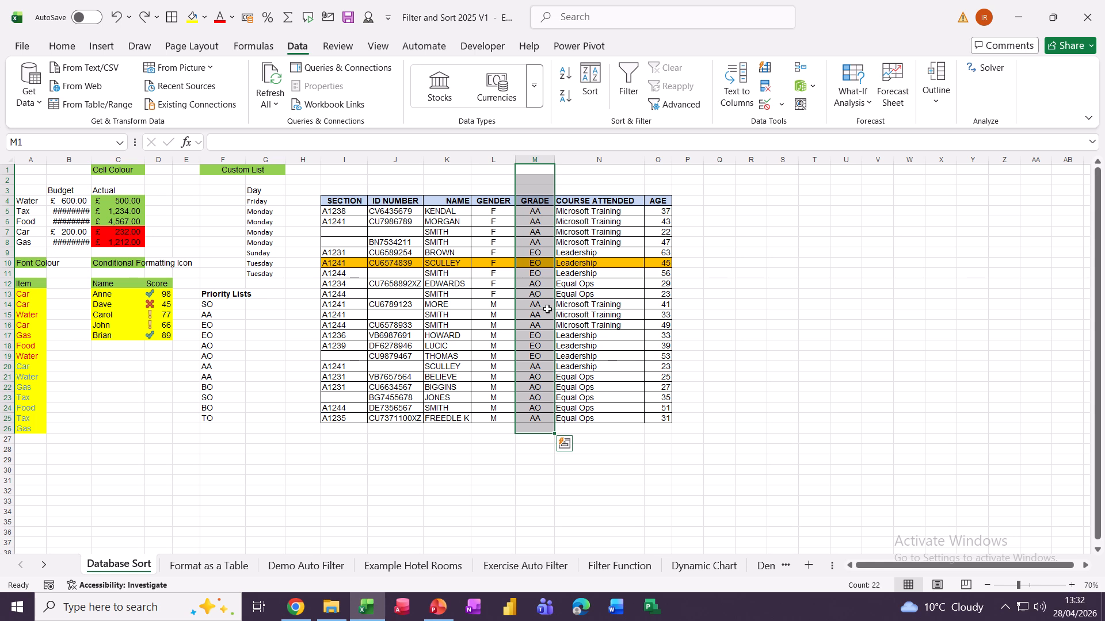
Start a custom sort on the attendance table with NAME as the first level, sorted on Cell Values from A to Z.
left_click(550, 308)
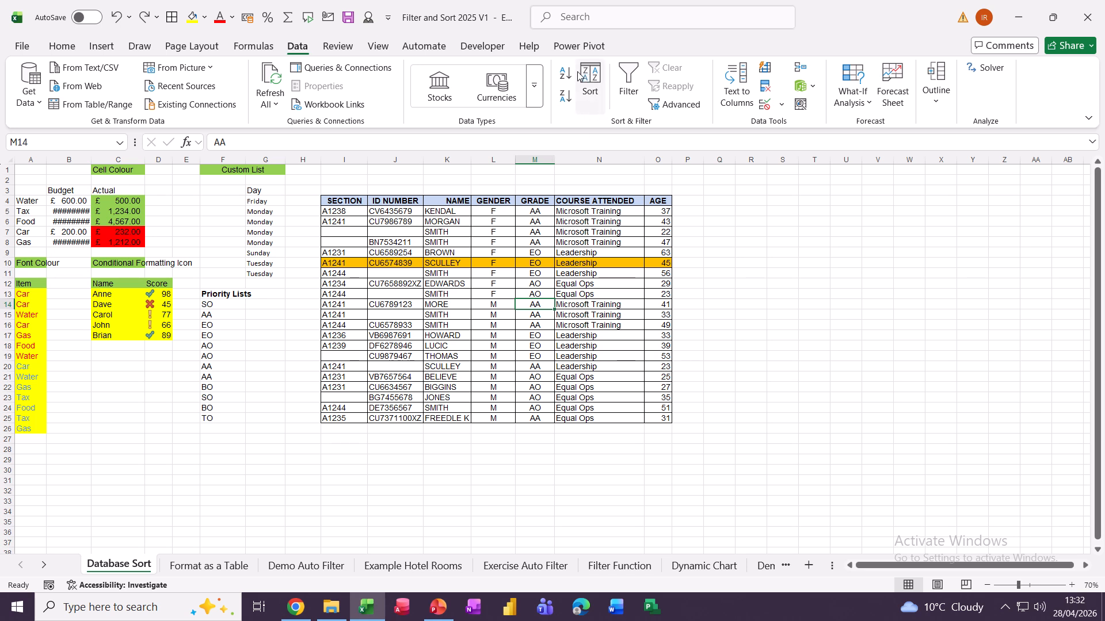
left_click(594, 82)
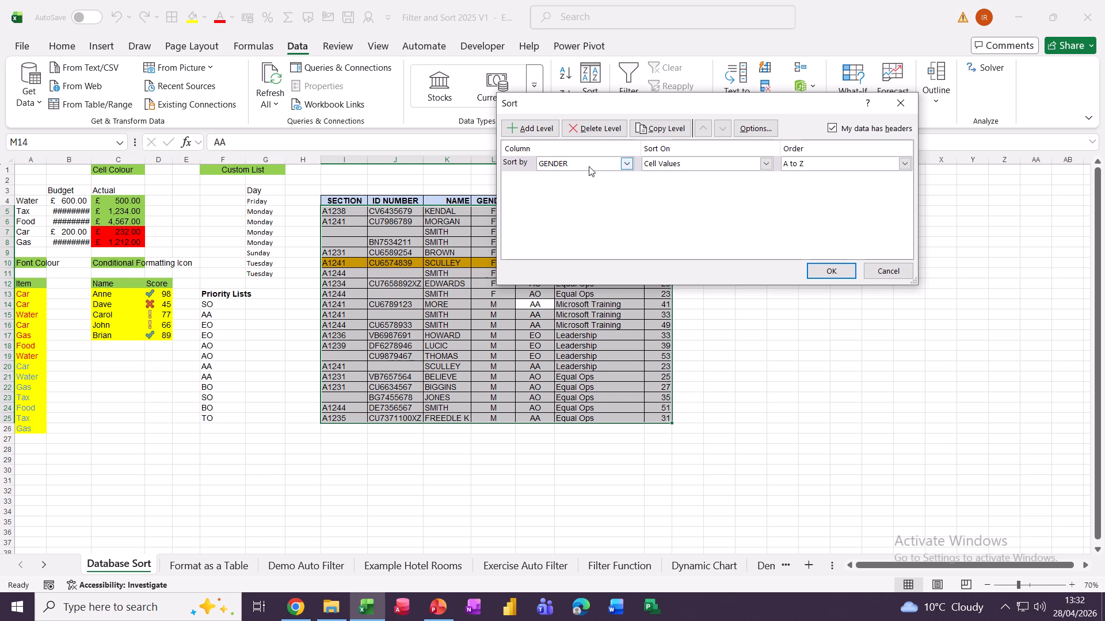
left_click(627, 165)
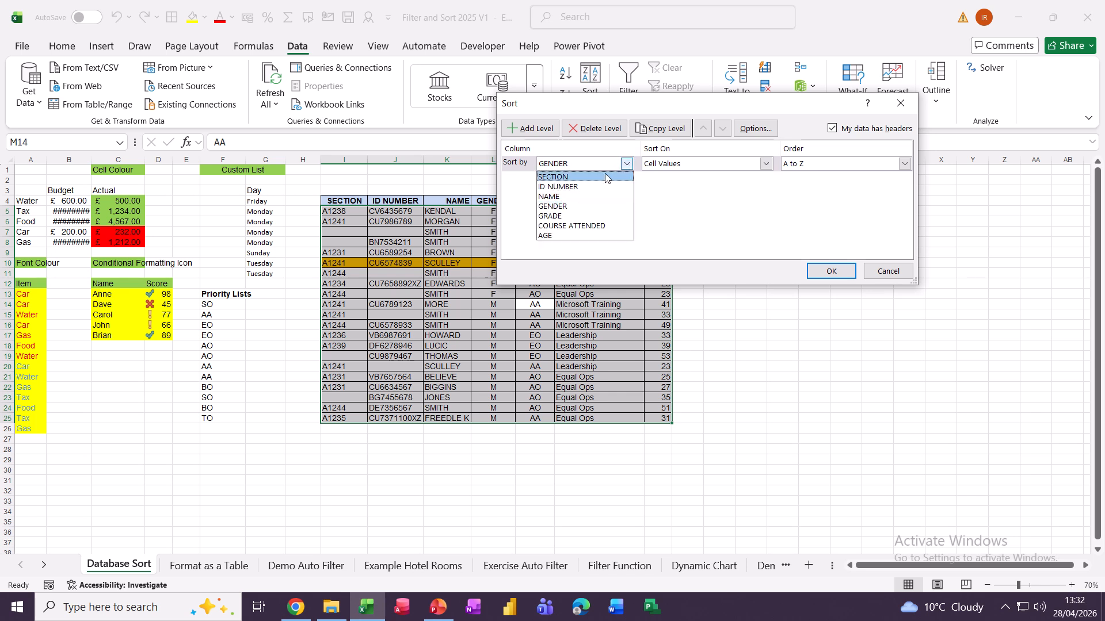
left_click(577, 198)
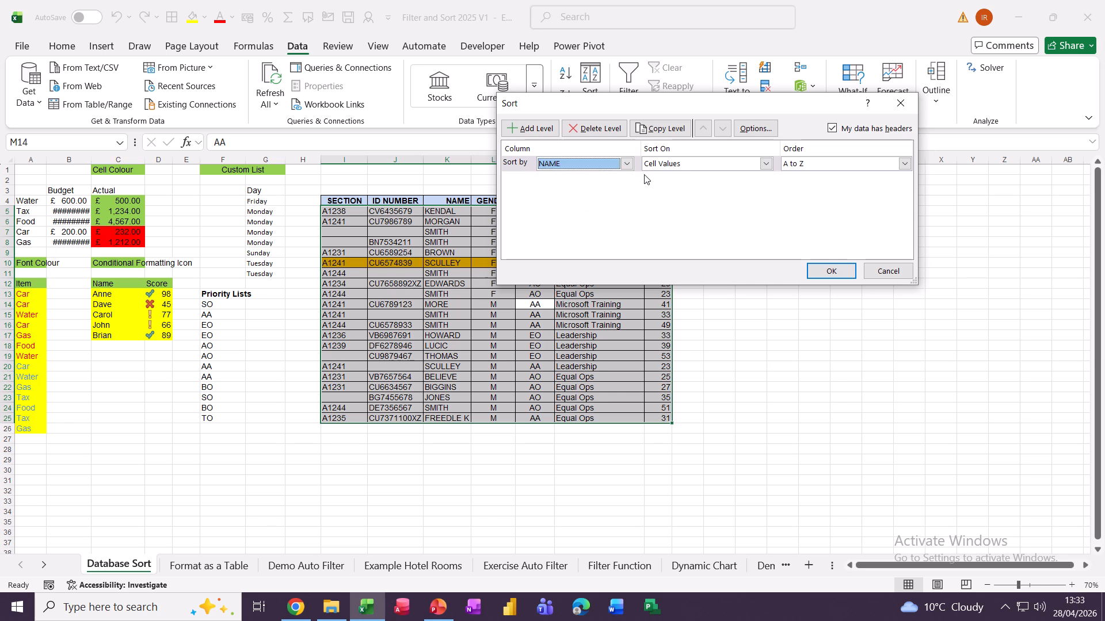
left_click(760, 165)
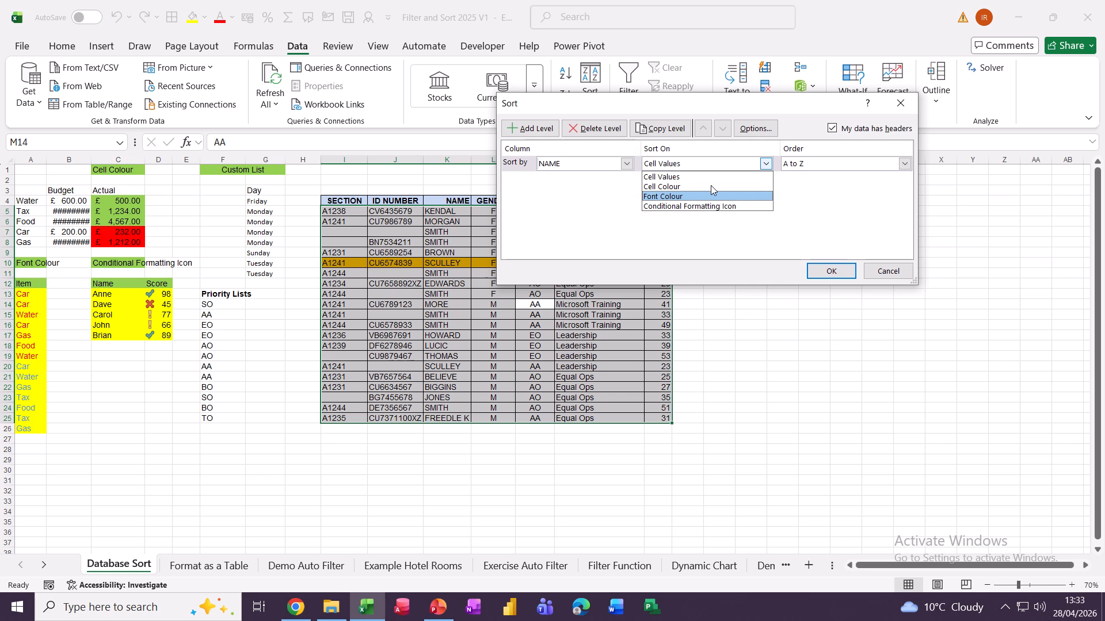
left_click(819, 166)
left_click(815, 165)
left_click(815, 164)
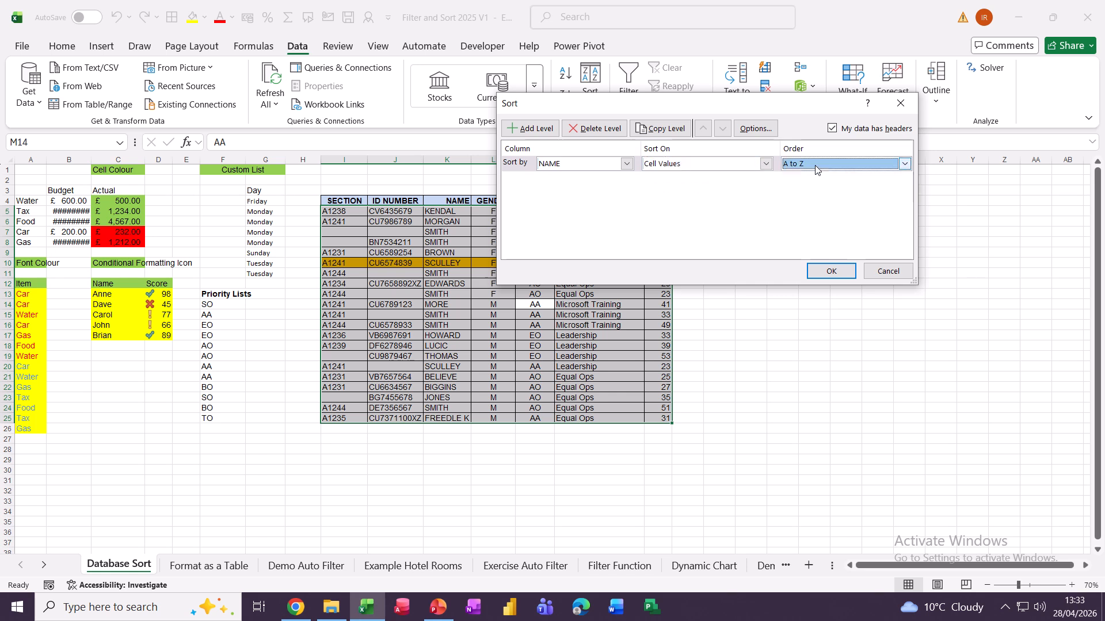
Add GENDER and GRADE as the second and third sort levels, both on Cell Values from A to Z.
left_click(525, 135)
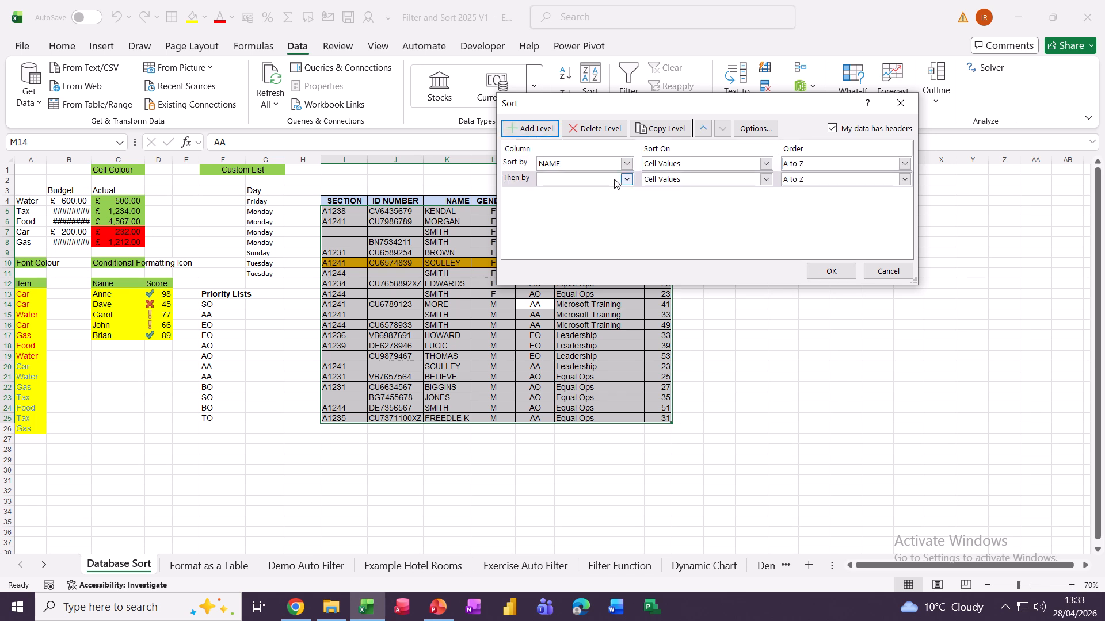
left_click(626, 180)
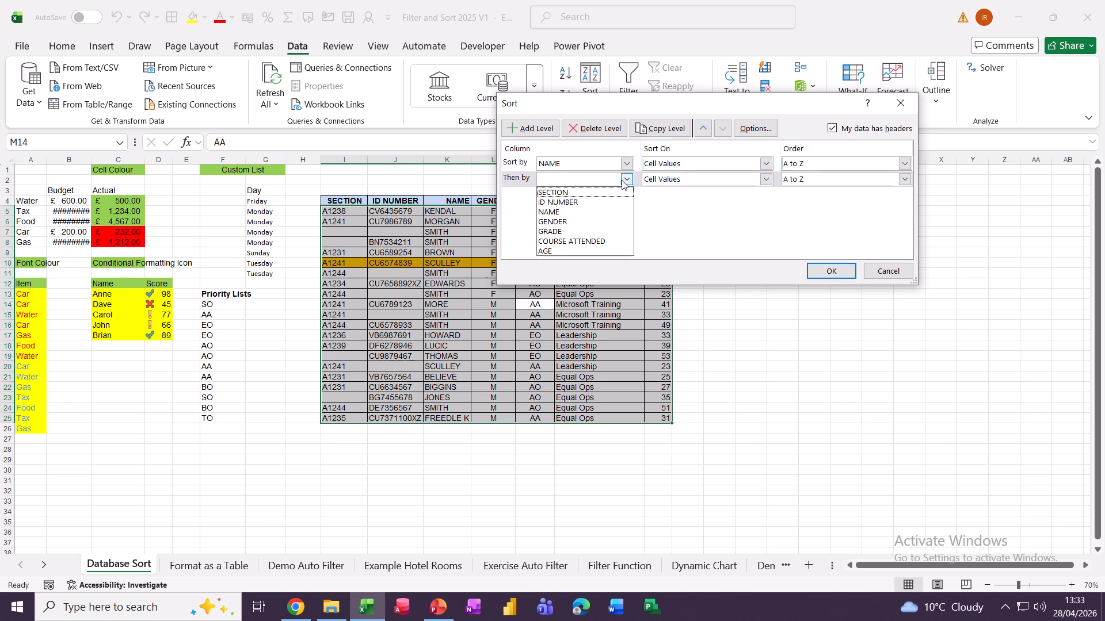
left_click(584, 222)
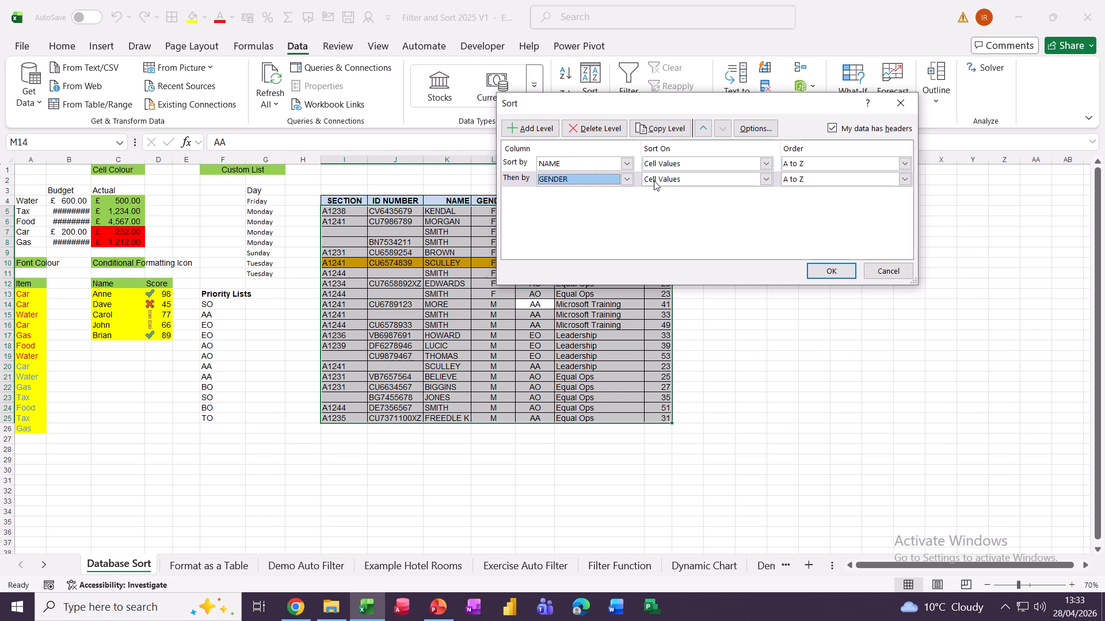
left_click(527, 130)
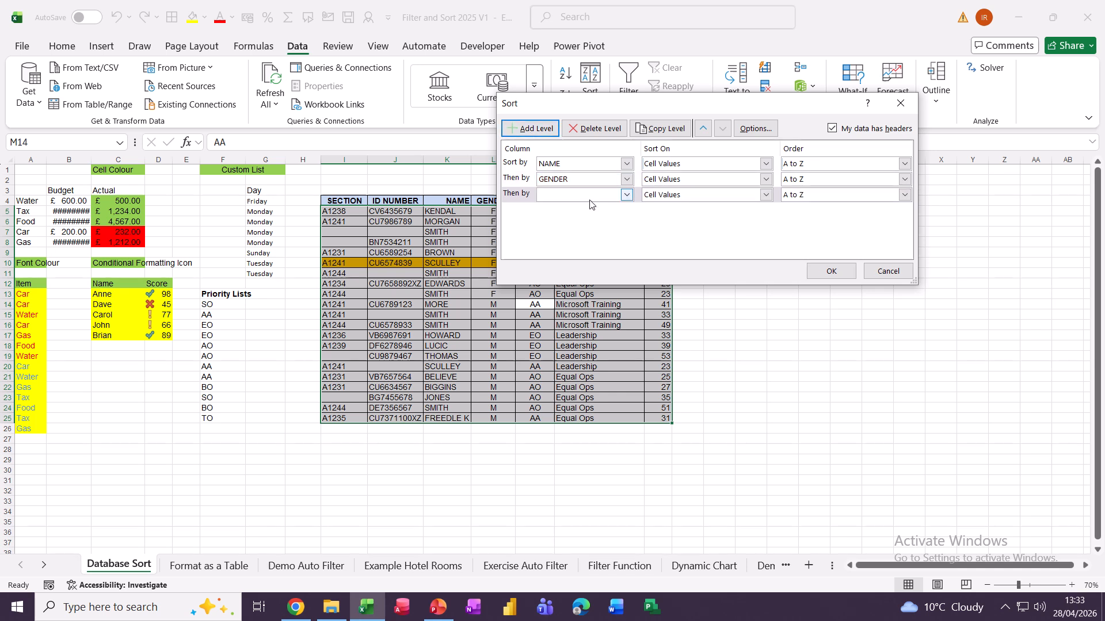
left_click(626, 195)
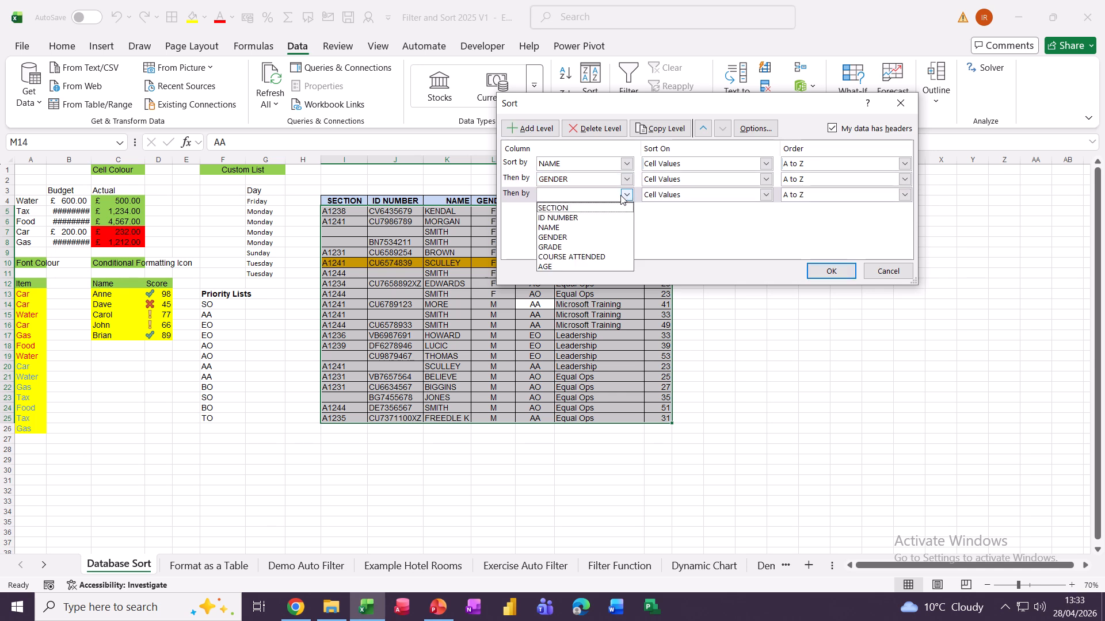
left_click(563, 248)
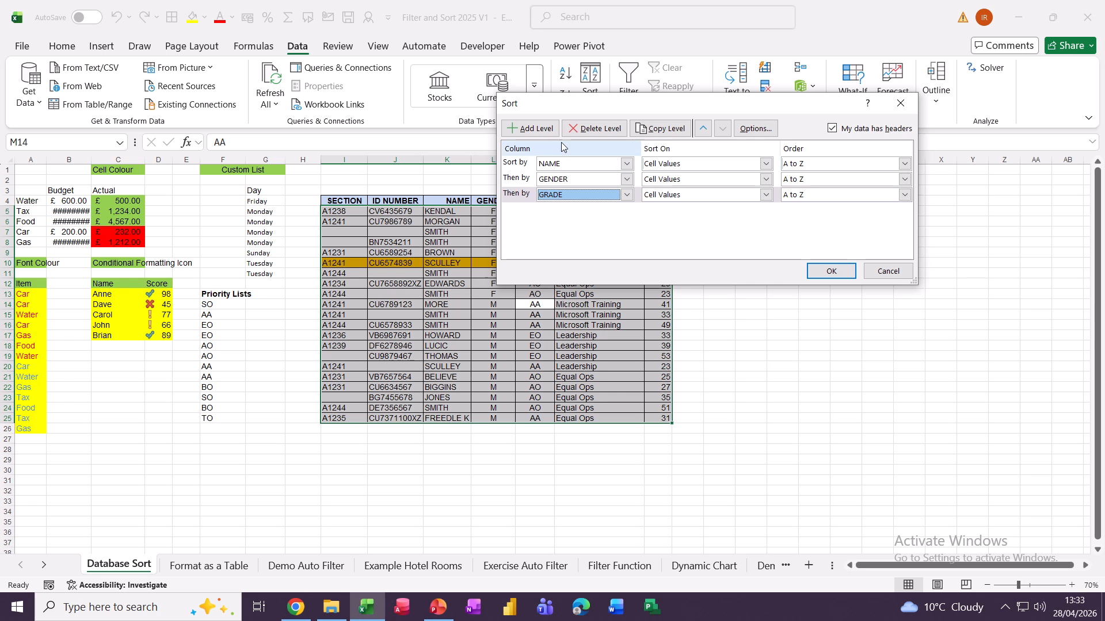
Add COURSE ATTENDED from A to Z and AGE from Smallest to Largest as the fourth and fifth sort levels.
left_click(529, 128)
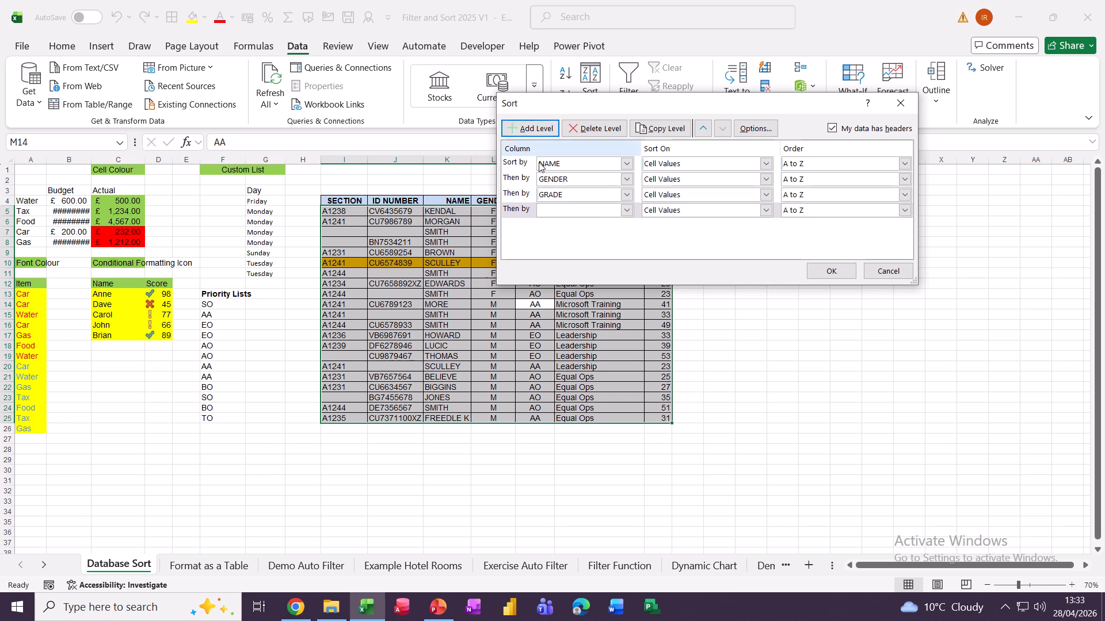
left_click(626, 210)
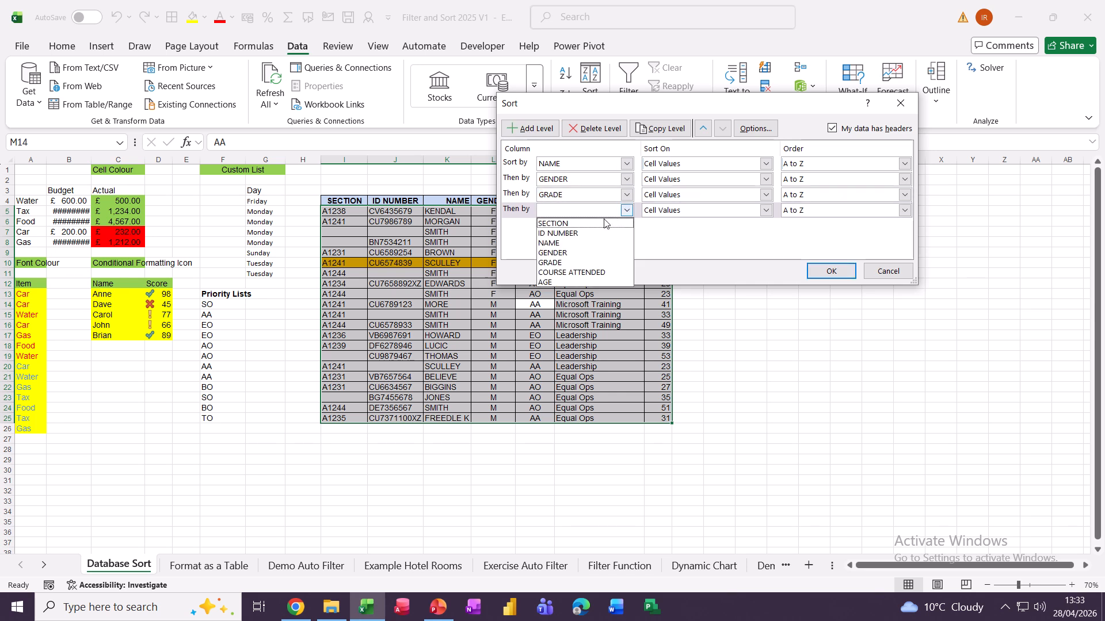
left_click(599, 273)
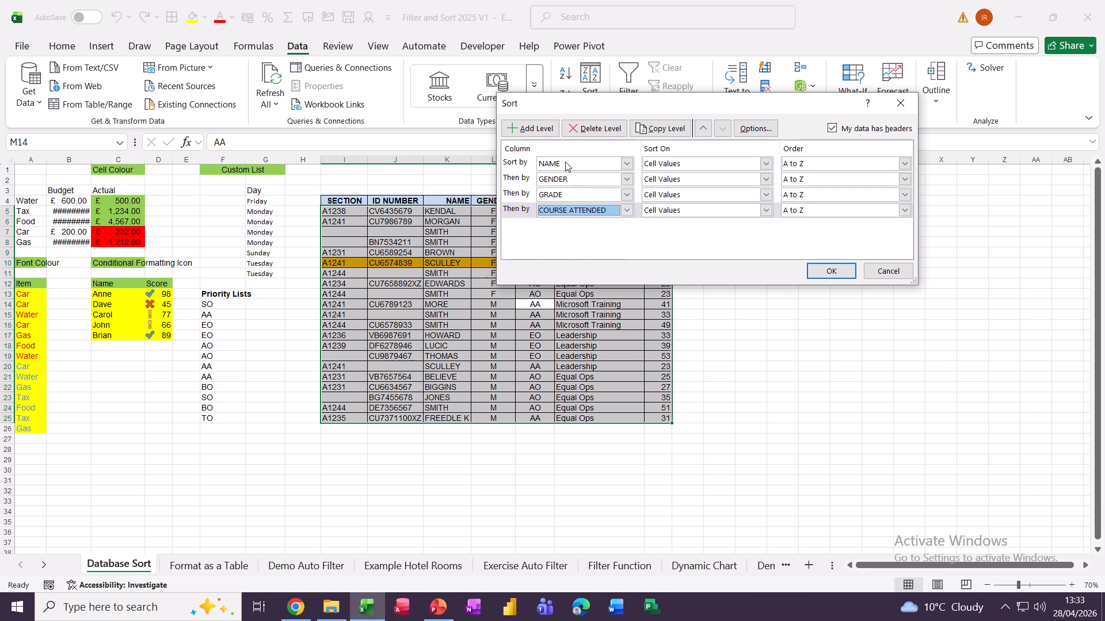
left_click(520, 129)
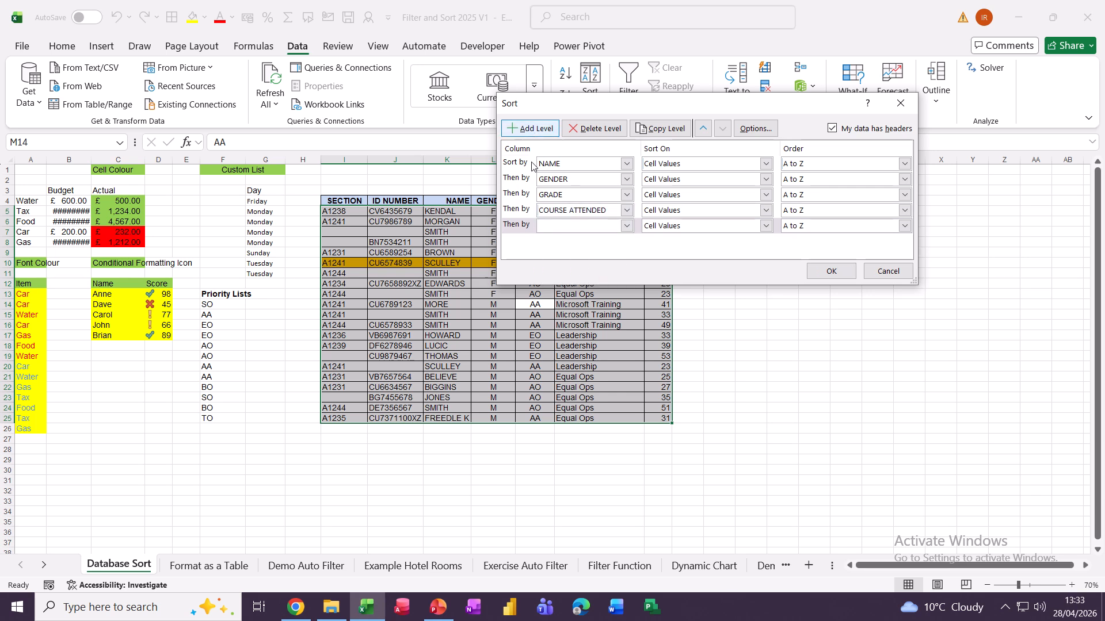
left_click(588, 228)
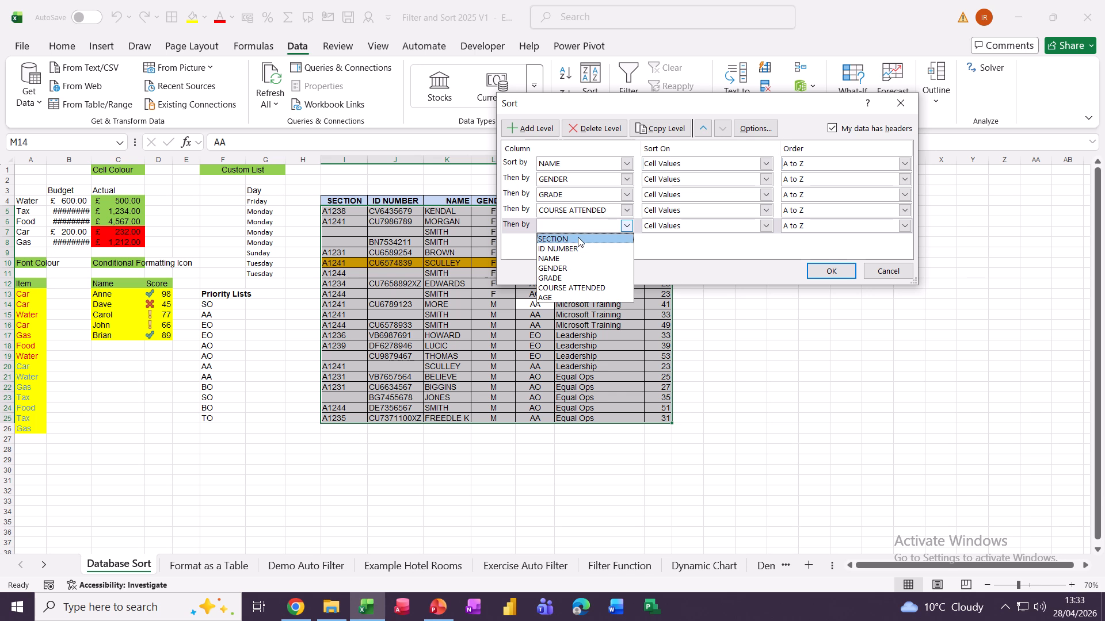
left_click(569, 299)
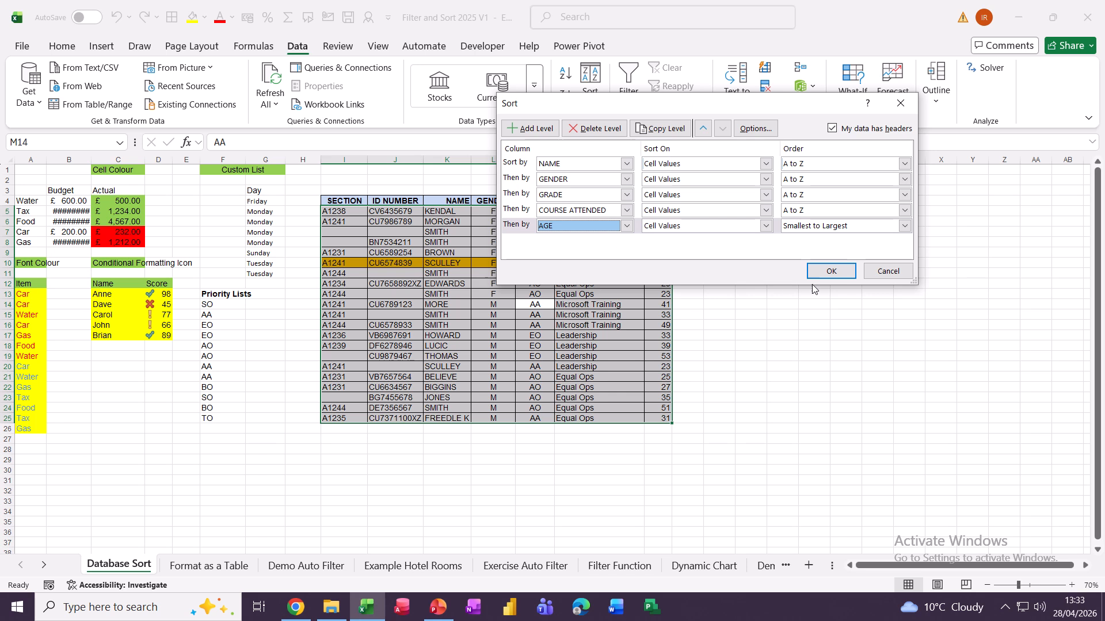
Apply the five-level sort to the attendance table and fill the repeated surnames in K18:K24 with yellow.
left_click(831, 271)
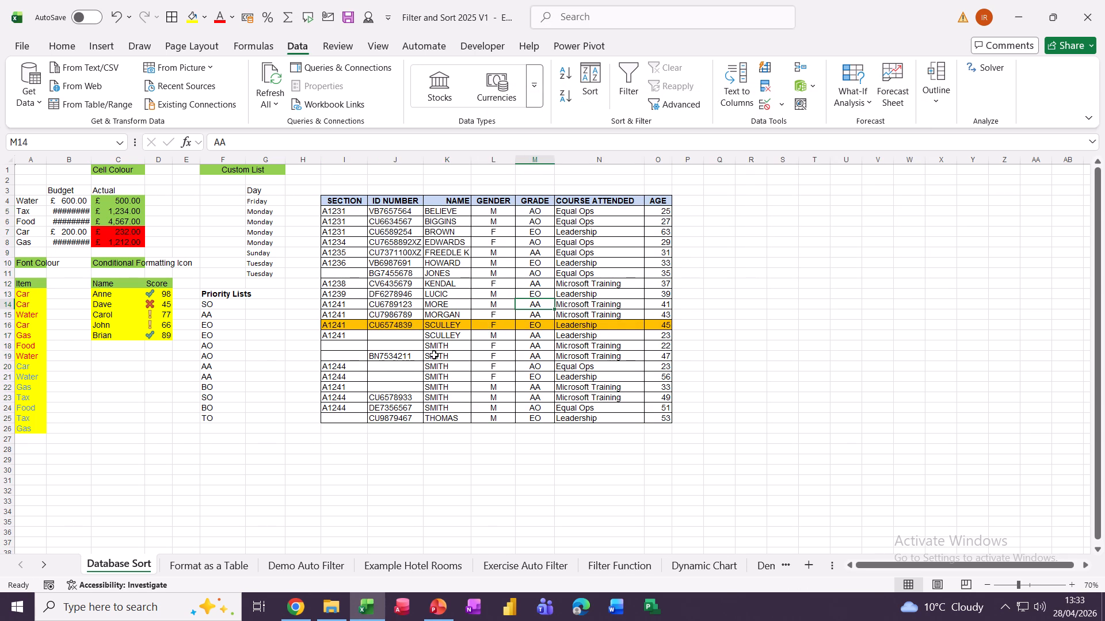
left_click_drag(434, 346, 440, 408)
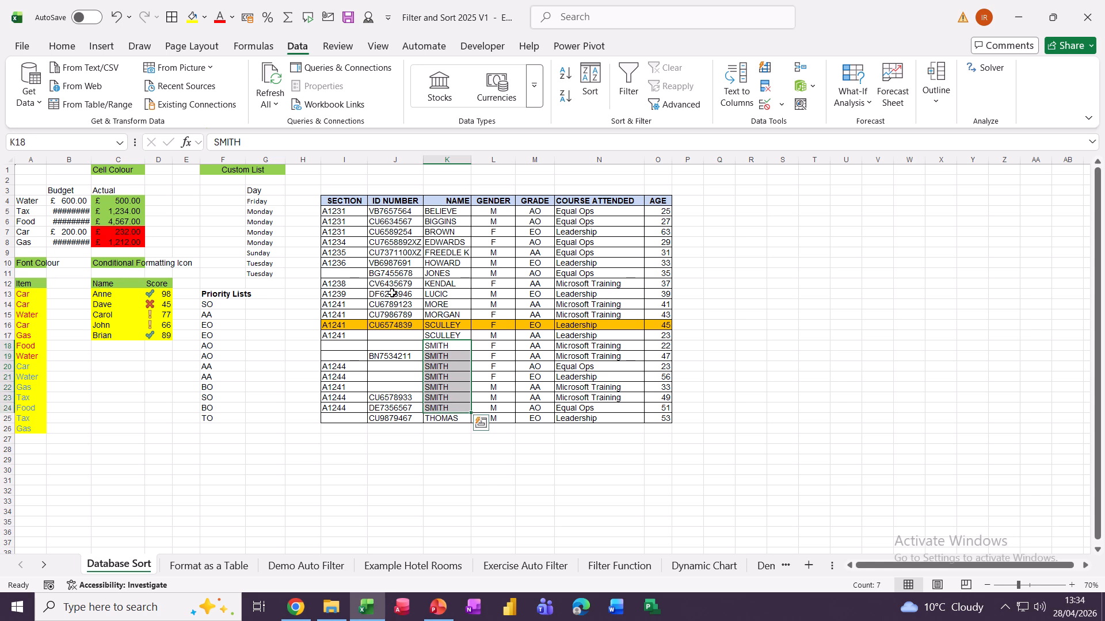
left_click(190, 16)
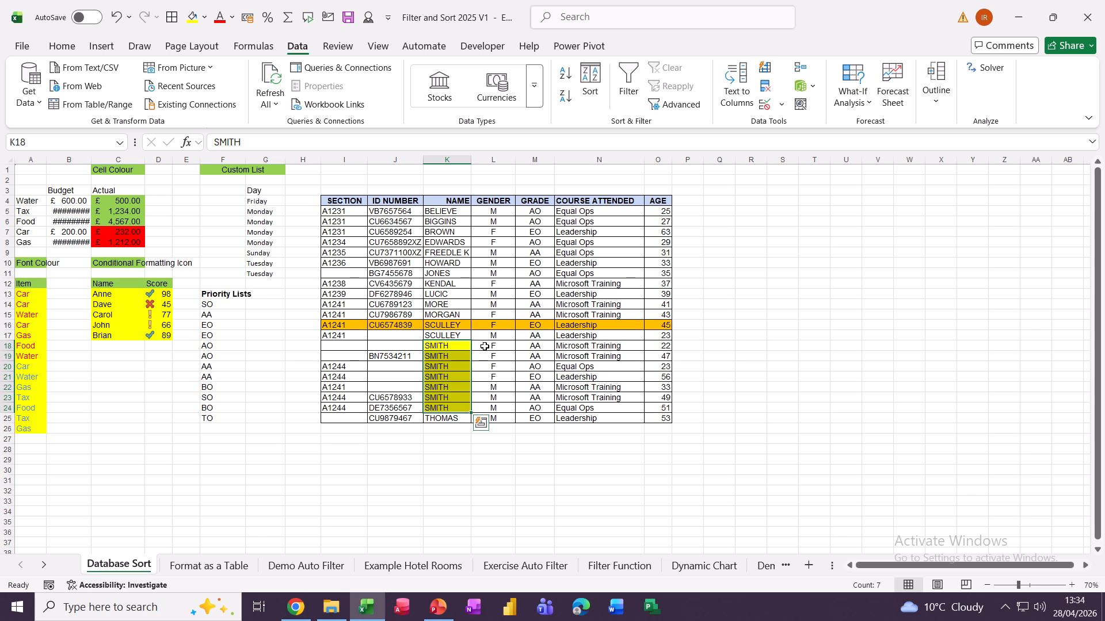
Fill the gender cells L18:L21, the grade and course cells M18:N19, and the age cell O18 with yellow.
left_click_drag(485, 346, 485, 374)
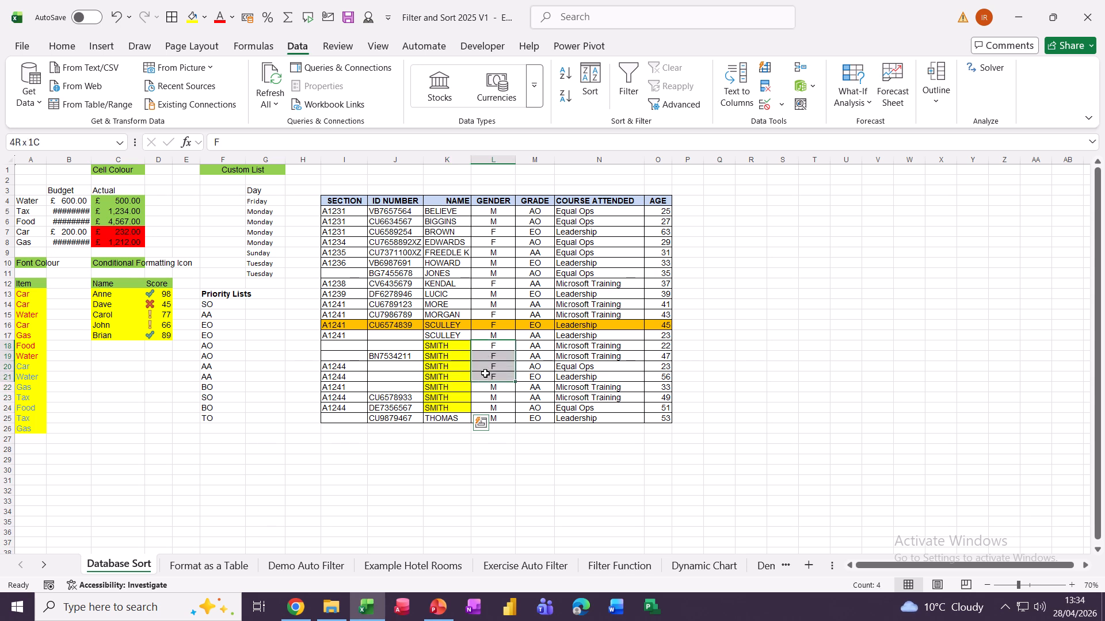
left_click(189, 22)
left_click_drag(531, 347, 604, 357)
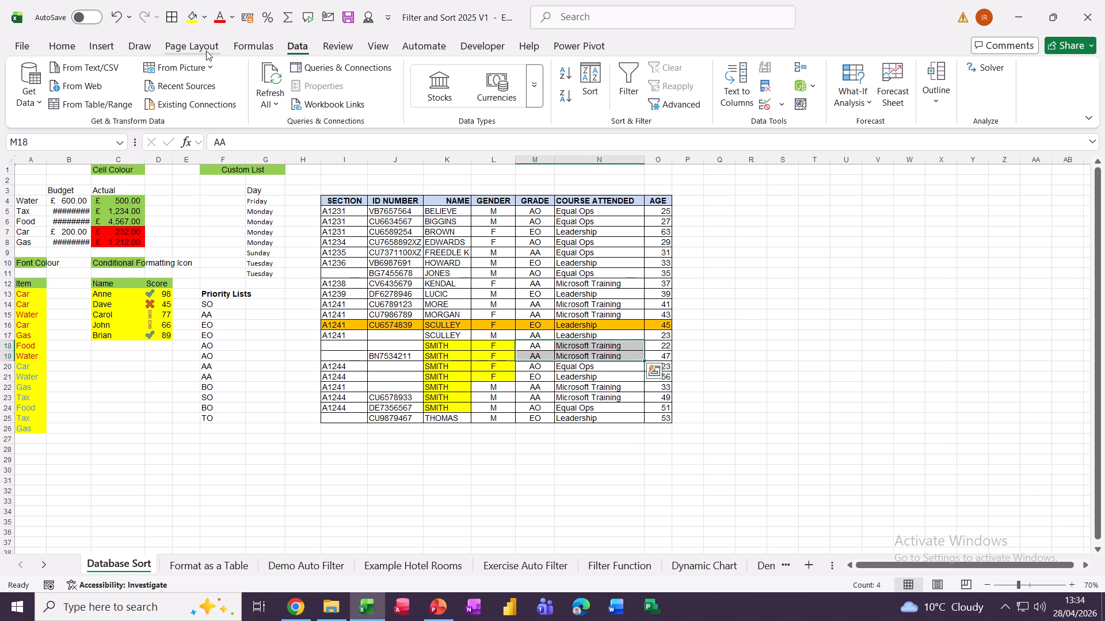
left_click(192, 18)
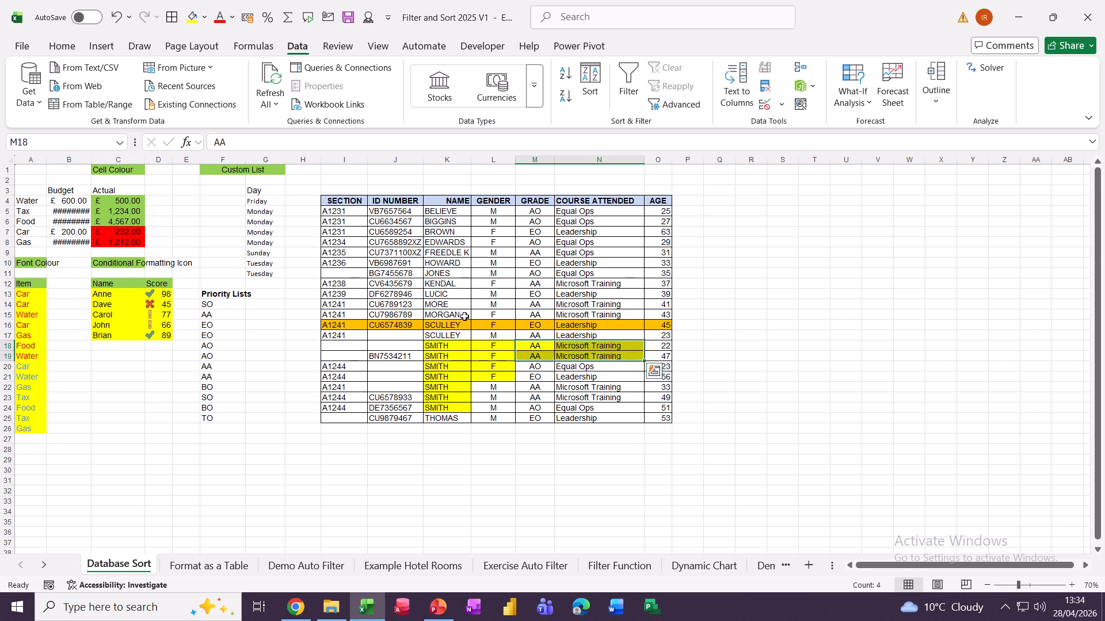
left_click(657, 345)
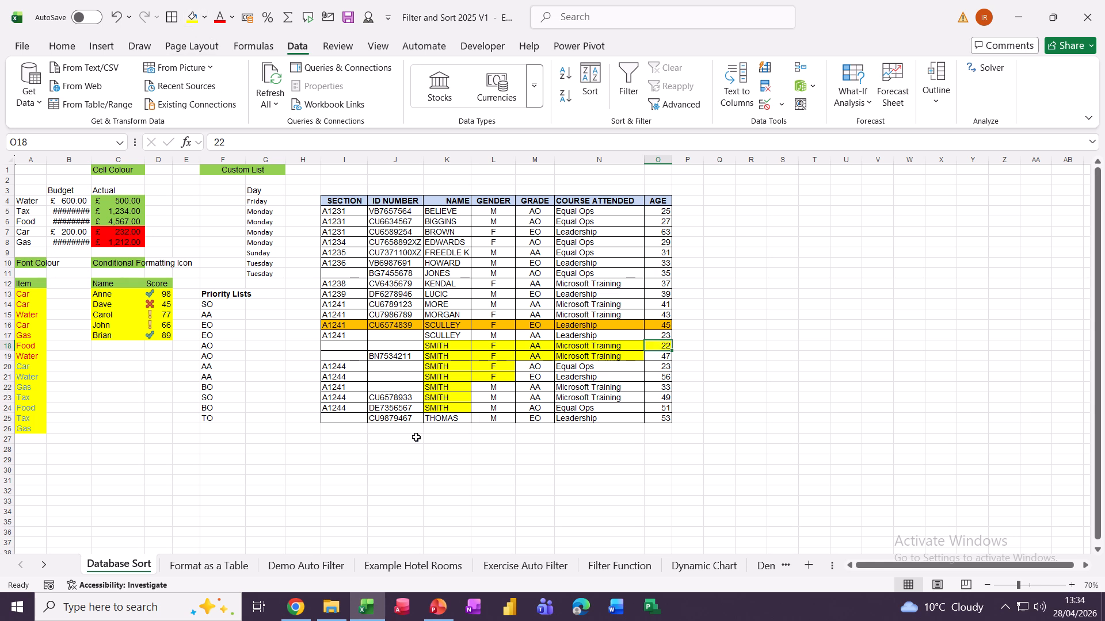
Add a new surname in cell K26, directly below the last row of the attendance table.
left_click(441, 429)
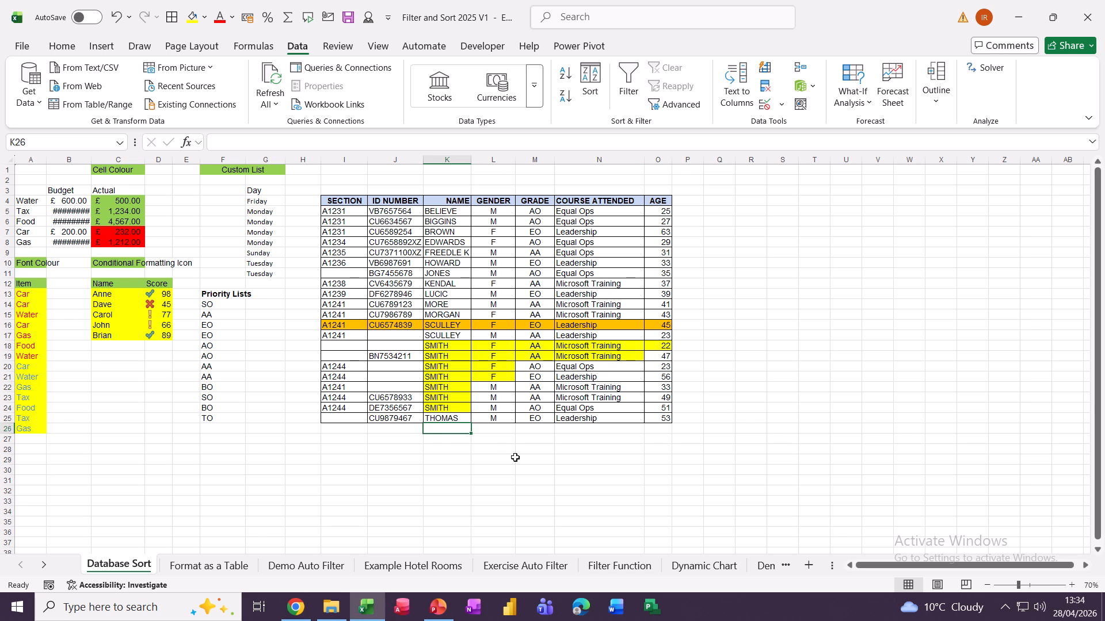
type("sa")
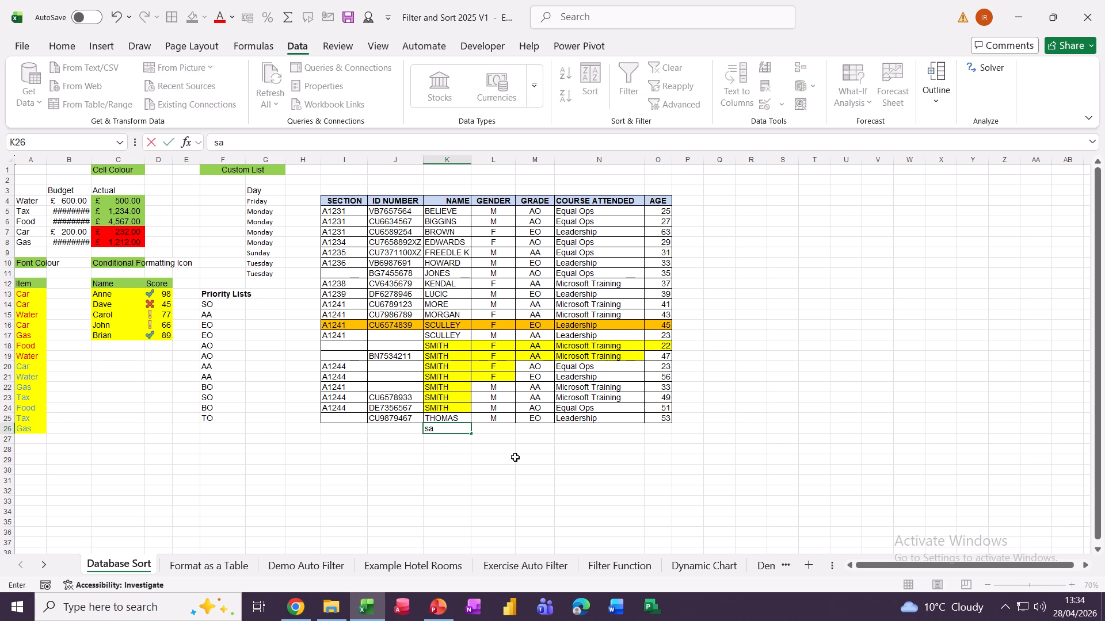
type("xton")
left_click(465, 358)
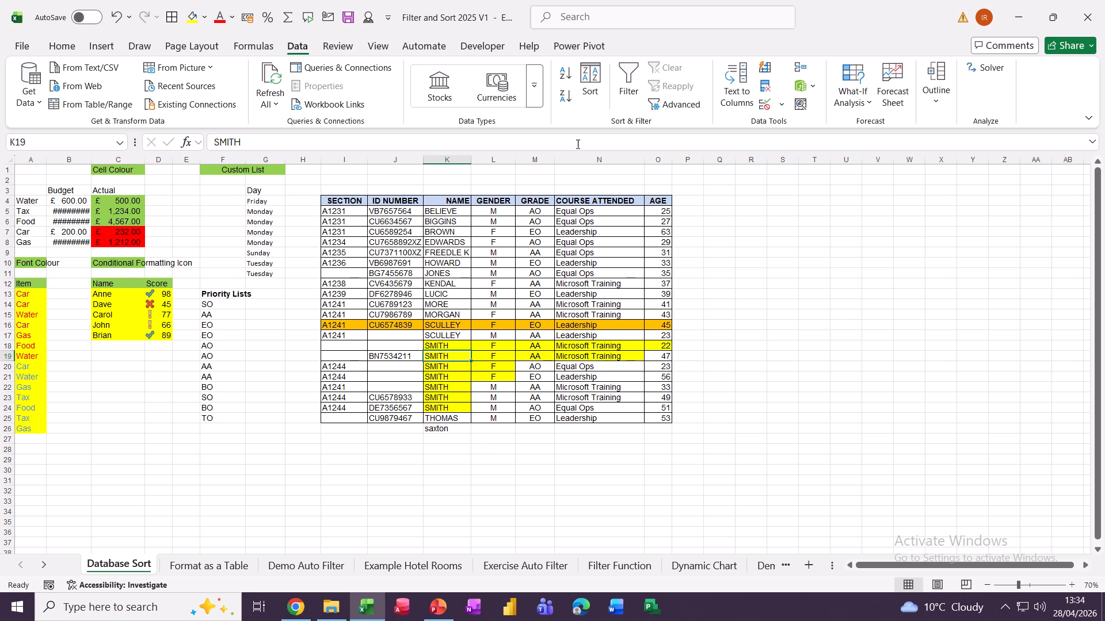
Reapply the existing five-level custom sort to the attendance table, including the new row, and select the added surname.
left_click(591, 79)
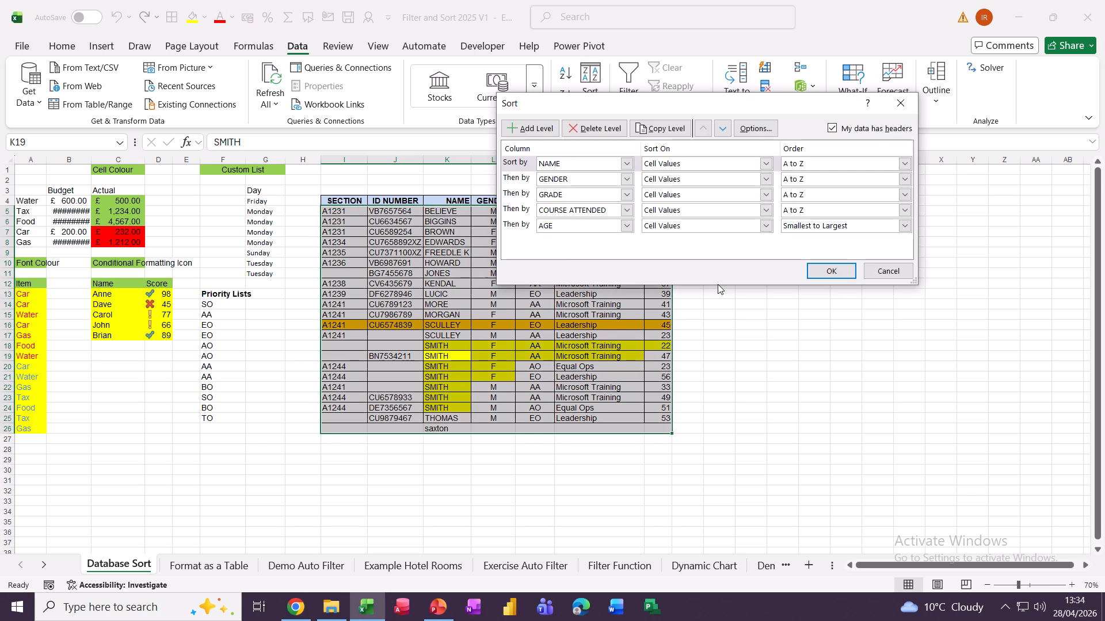
left_click(831, 271)
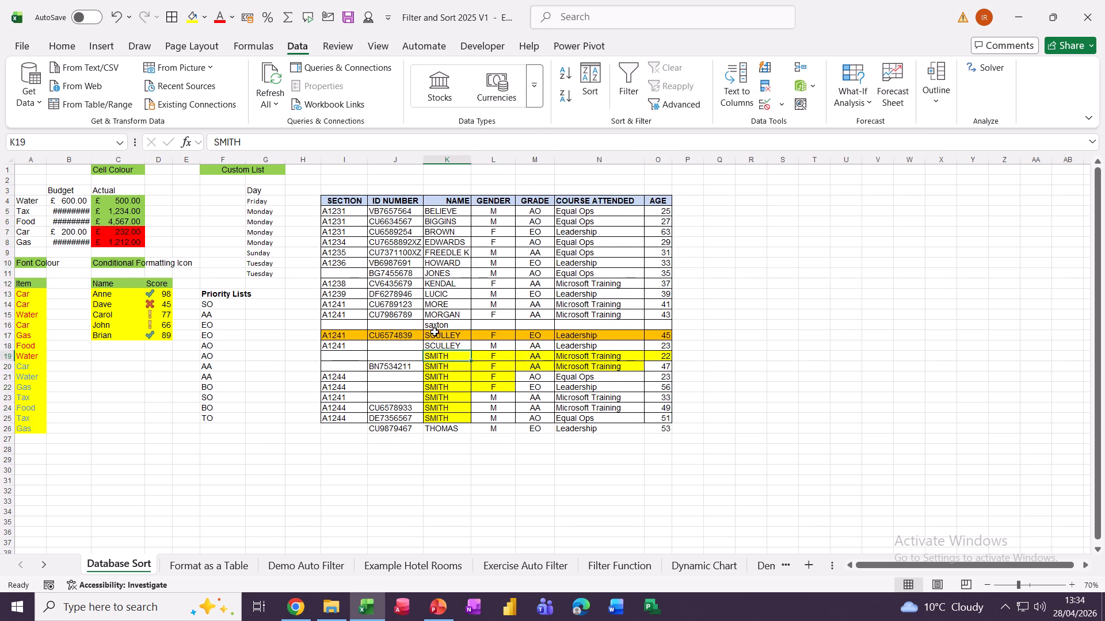
left_click(436, 326)
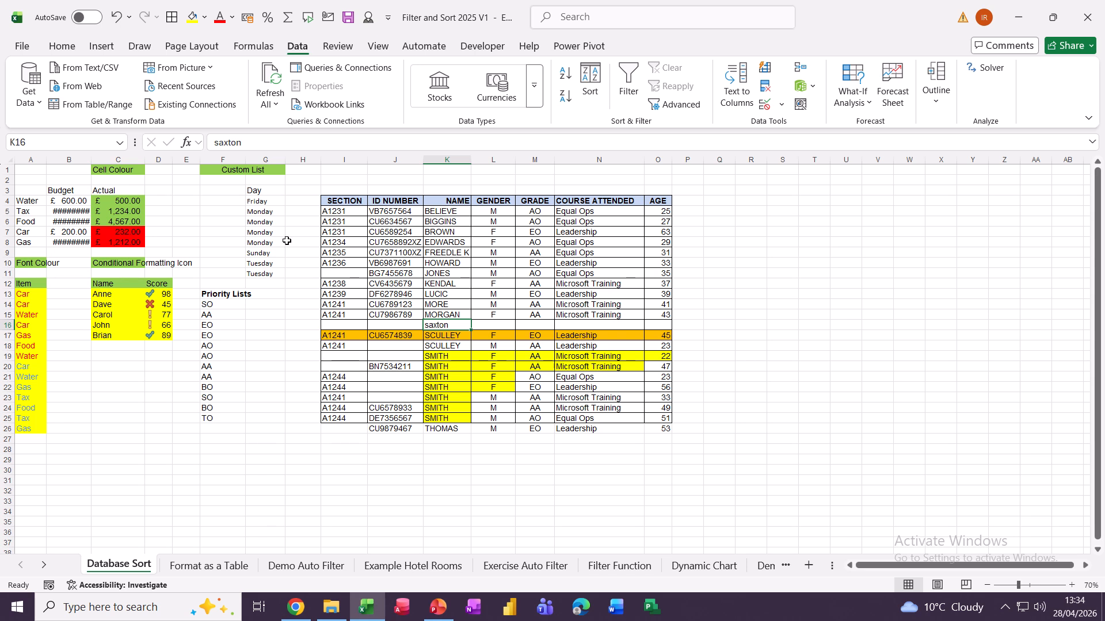
Sort the Day list in column G alphabetically, first from A to Z and once more from Z to A.
left_click(259, 212)
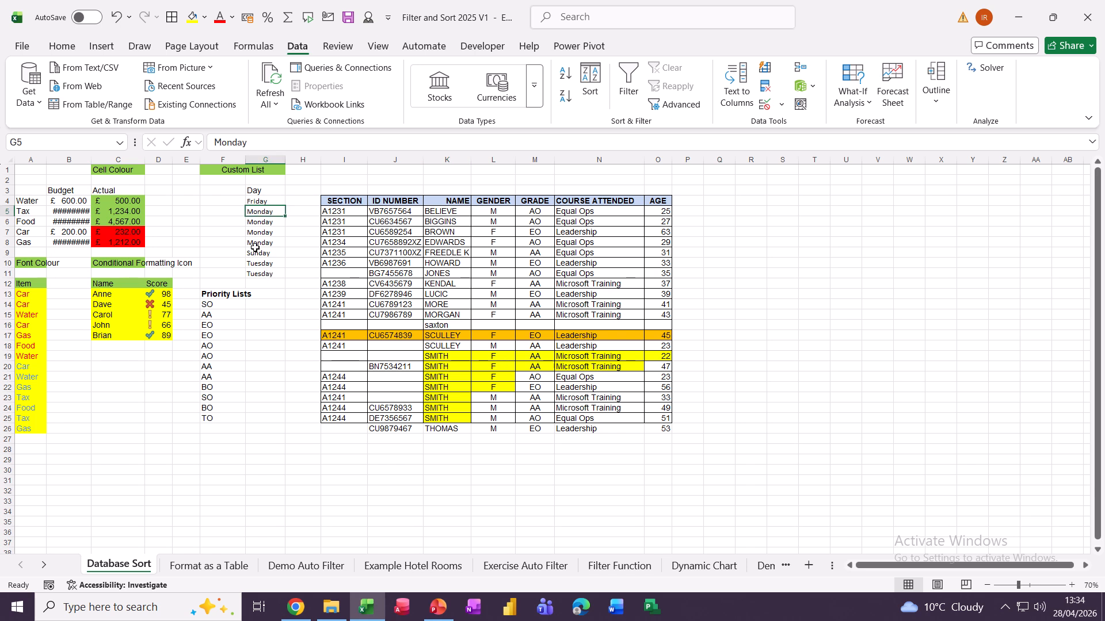
scroll(360, 314, "up", 3, "ctrl")
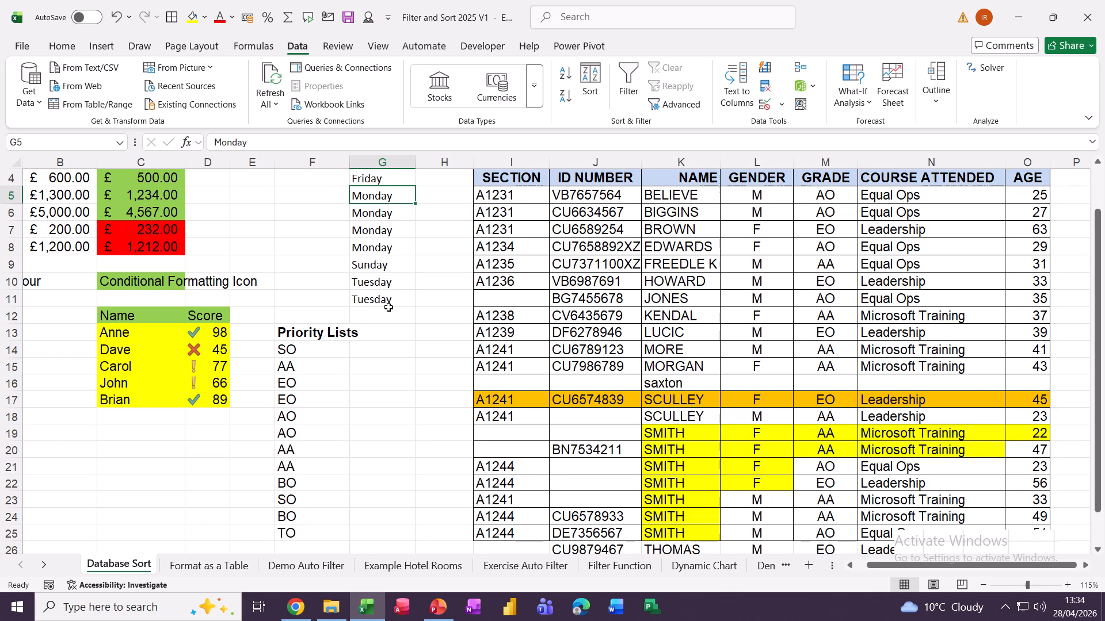
scroll(388, 310, "up", 1)
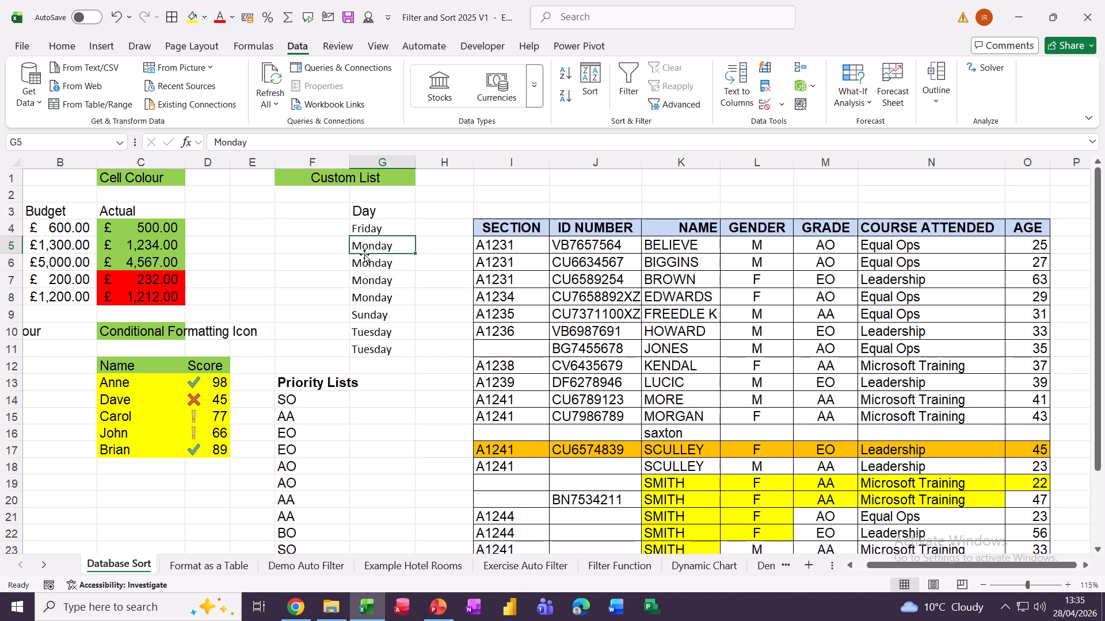
left_click(563, 76)
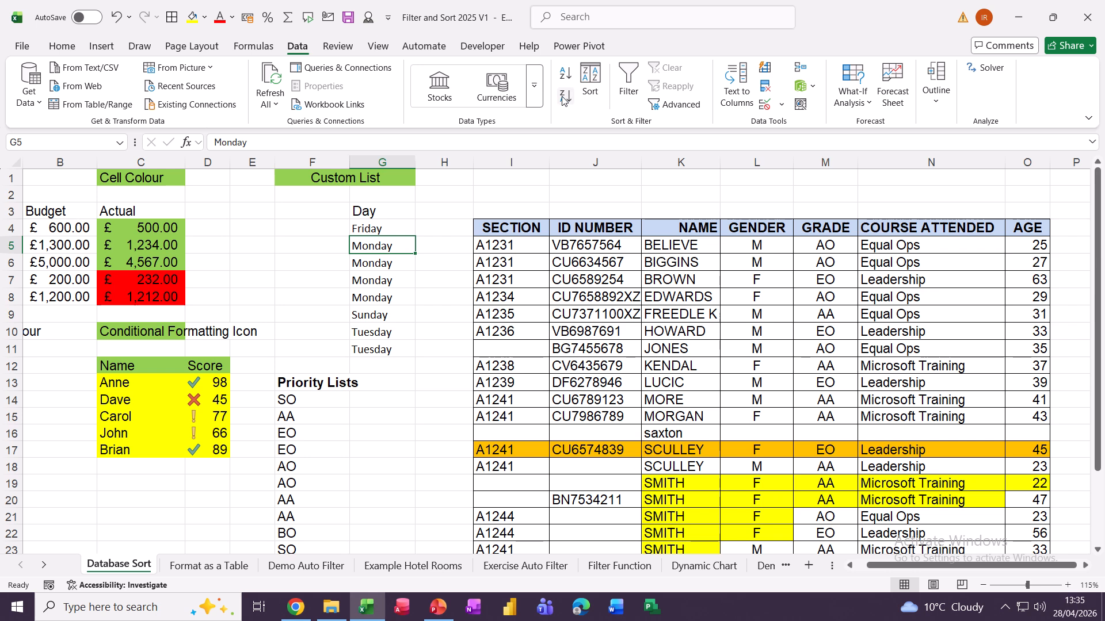
left_click(564, 98)
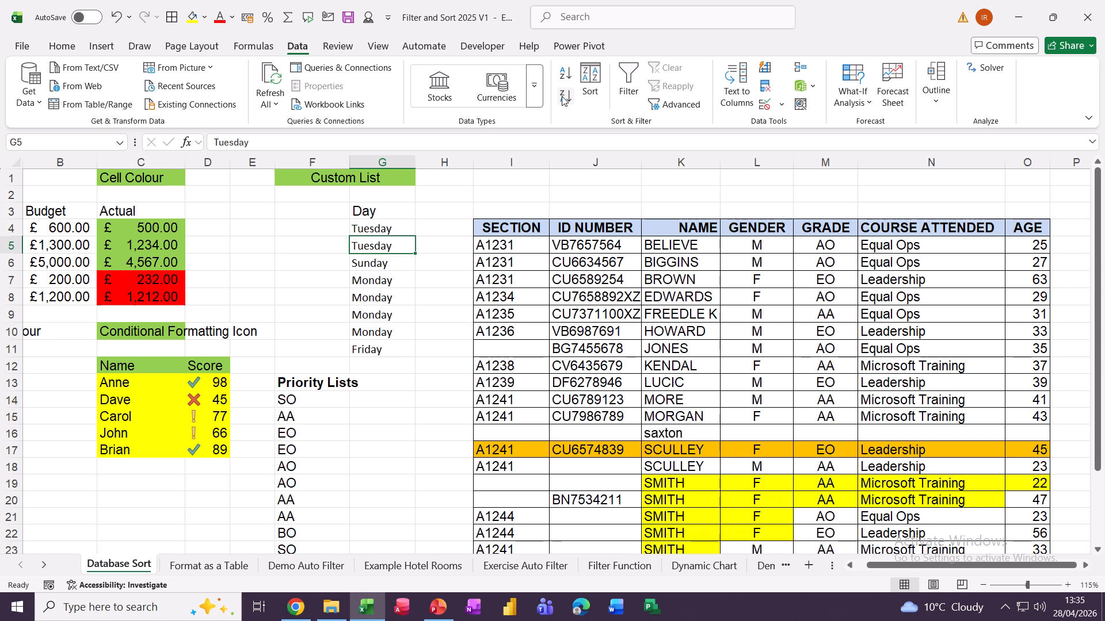
Sort the Day list on Cell Values by the custom list that runs from Monday to Sunday.
left_click(591, 82)
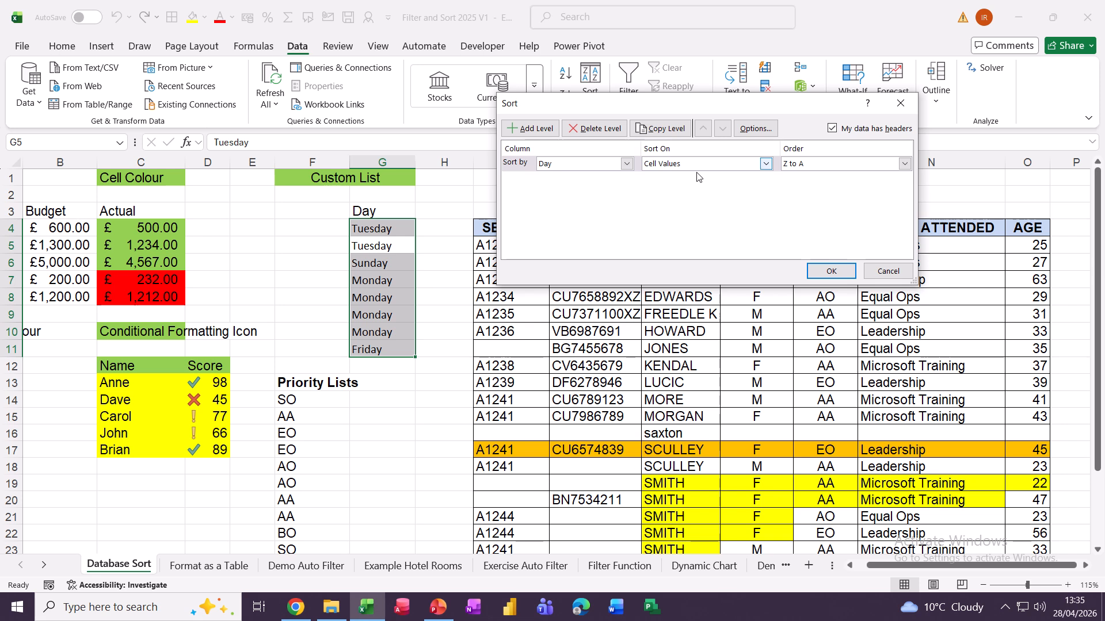
left_click(811, 167)
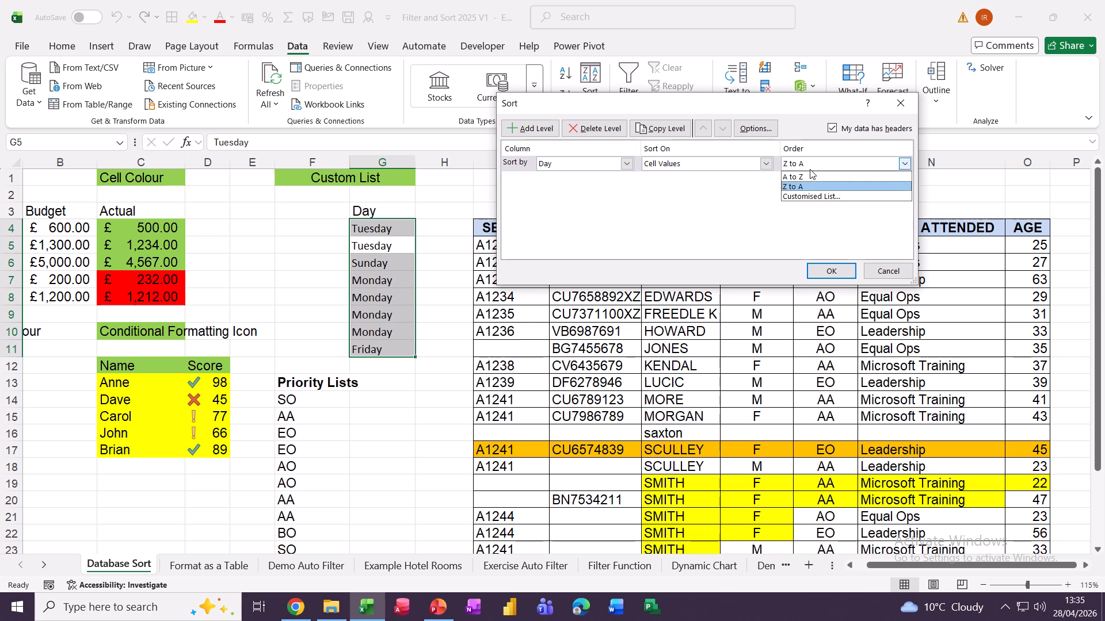
left_click(801, 197)
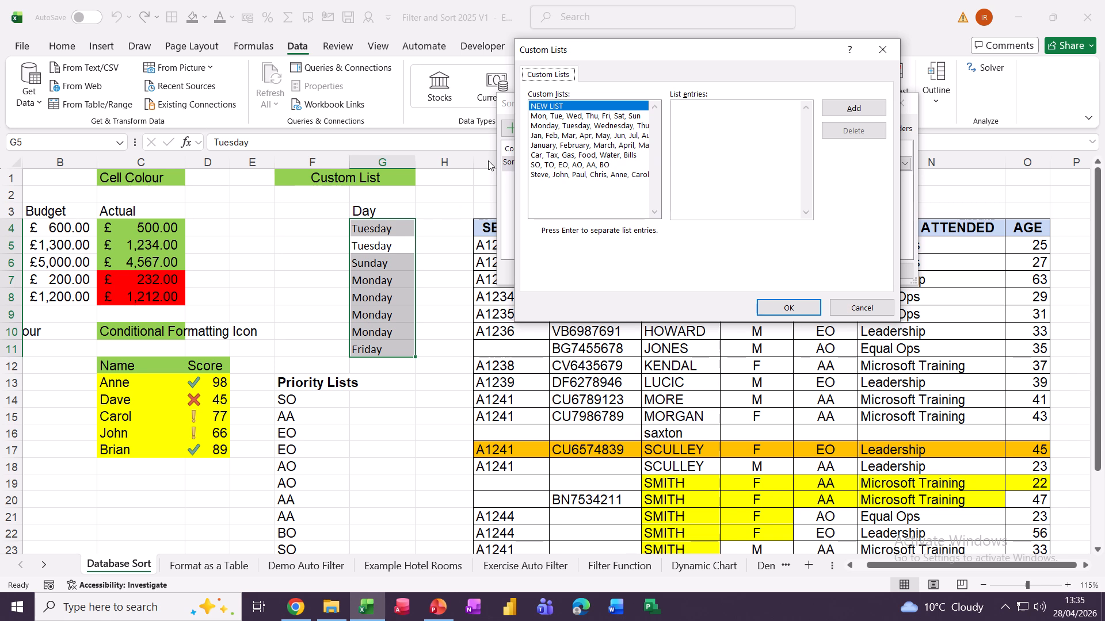
left_click(547, 126)
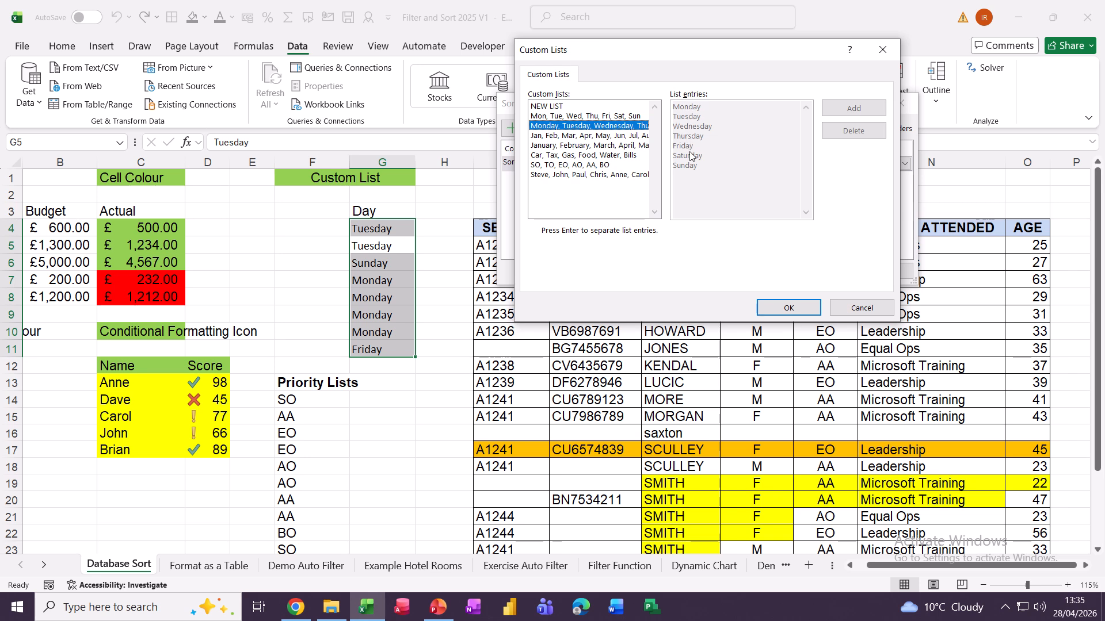
left_click(781, 311)
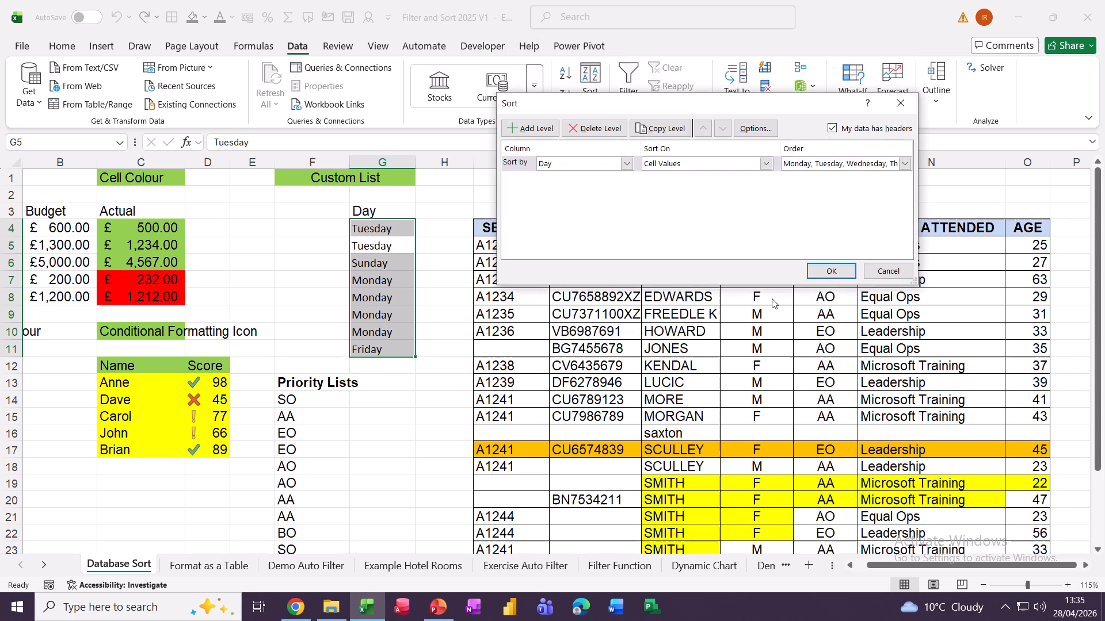
left_click(830, 273)
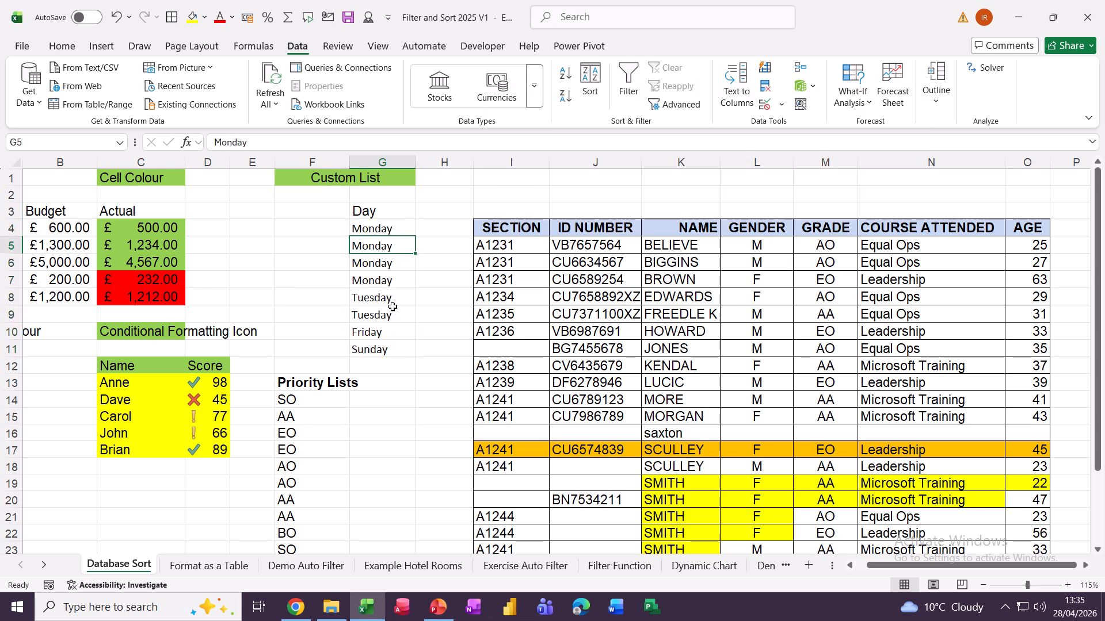
Sort the Priority Lists column on Cell Values by the custom list SO, TO, EO, AO, AA, BO.
scroll(328, 311, "down", 3)
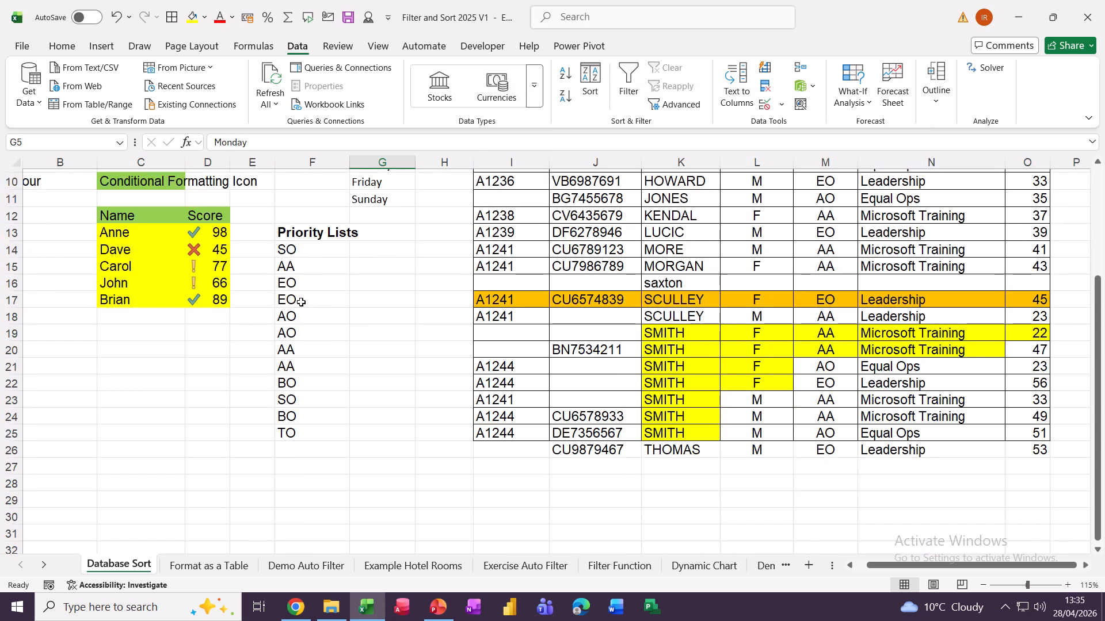
left_click(302, 302)
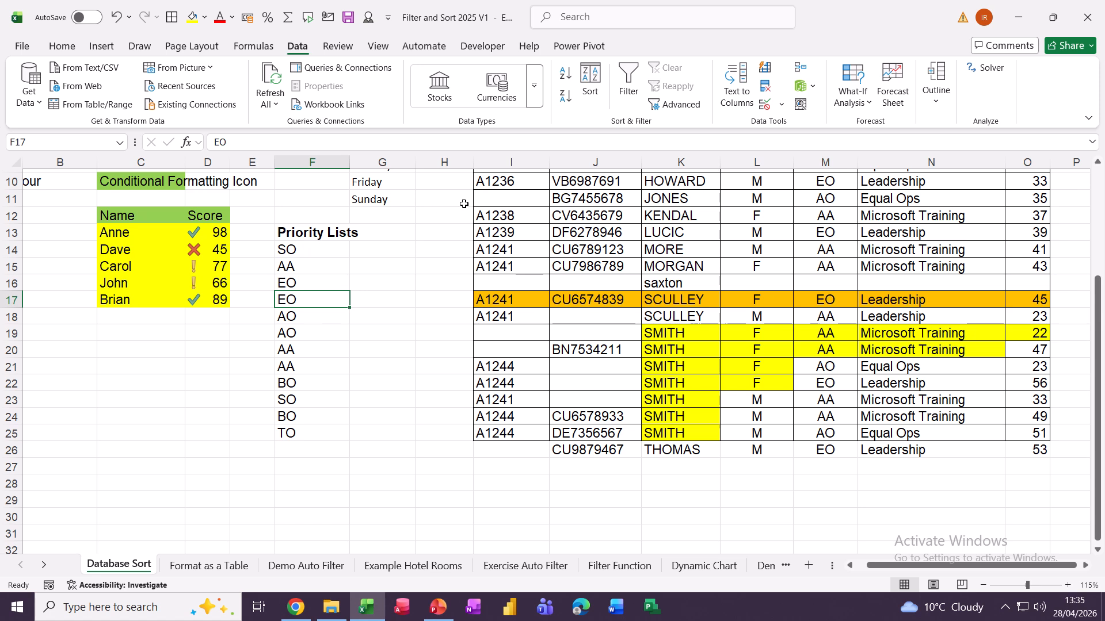
left_click(591, 76)
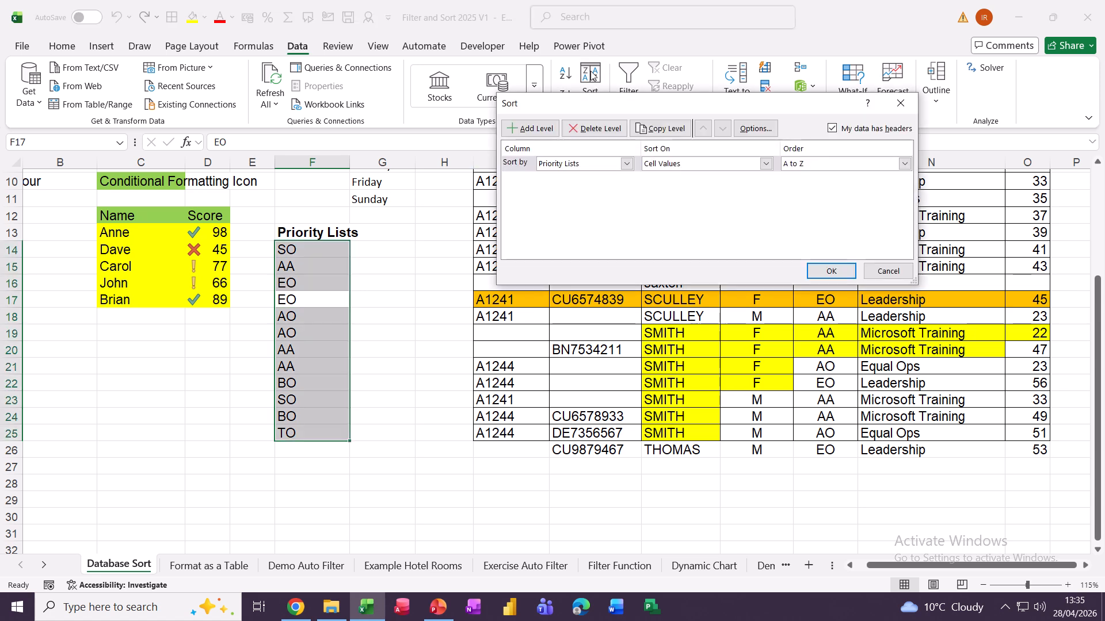
left_click(802, 166)
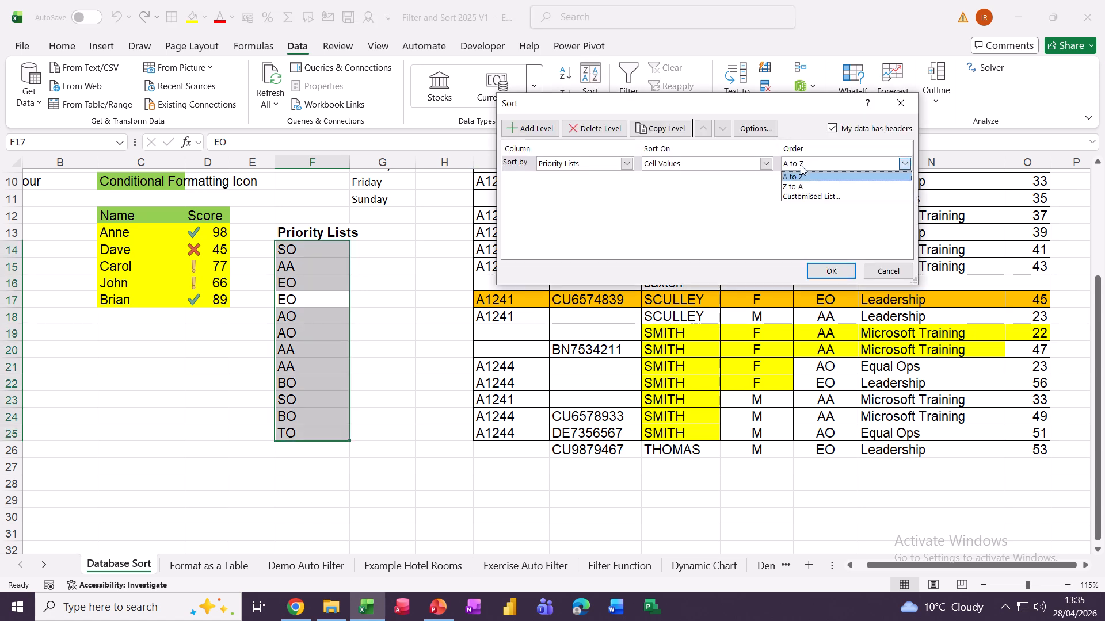
left_click(800, 196)
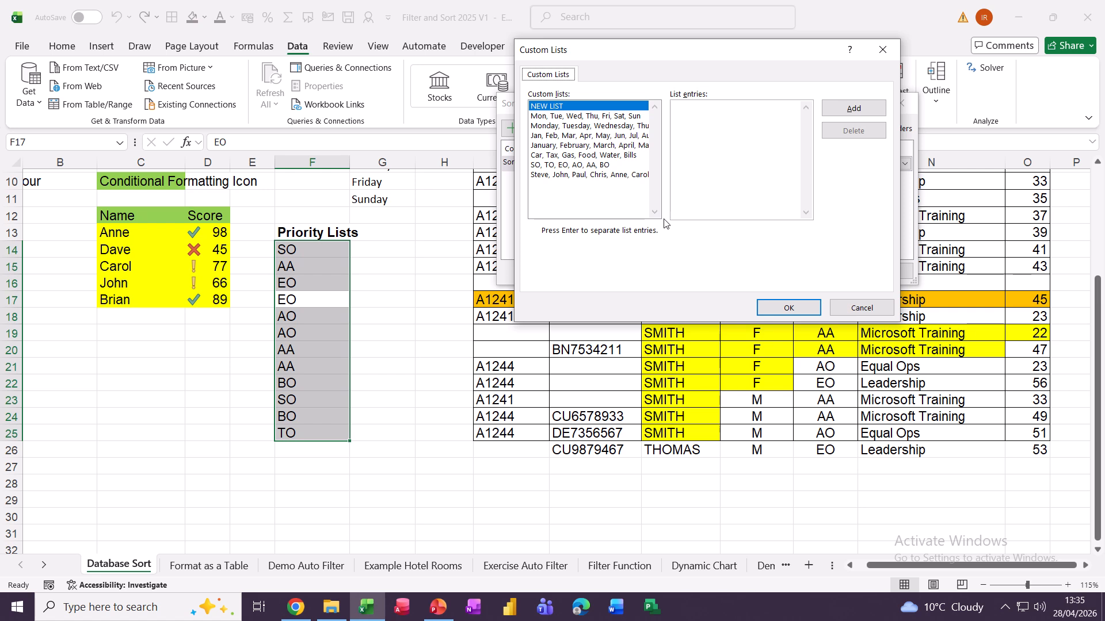
left_click(548, 166)
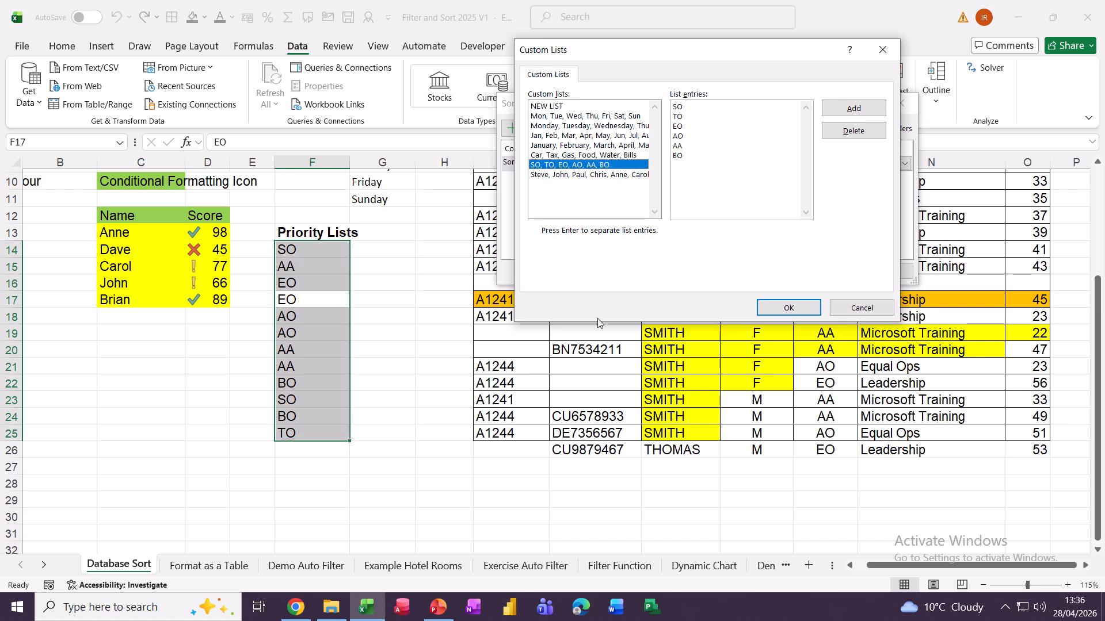
left_click(769, 310)
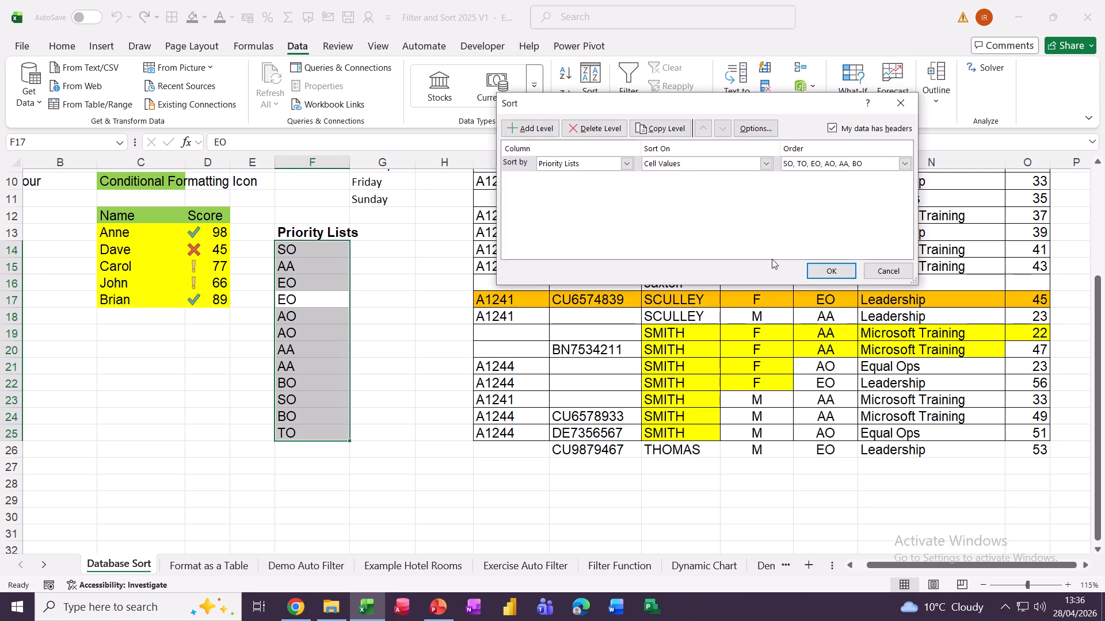
left_click(829, 271)
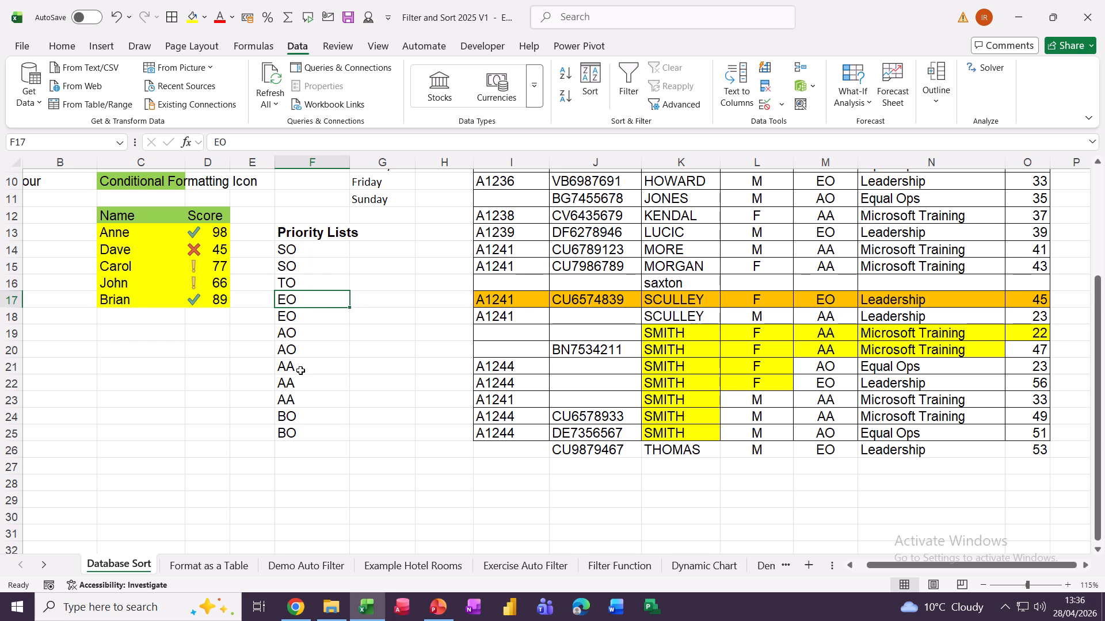
Format the attendance data in D2:L24 on the Format as a Table sheet as a table with headers, using a green Medium style.
scroll(348, 380, "up", 2)
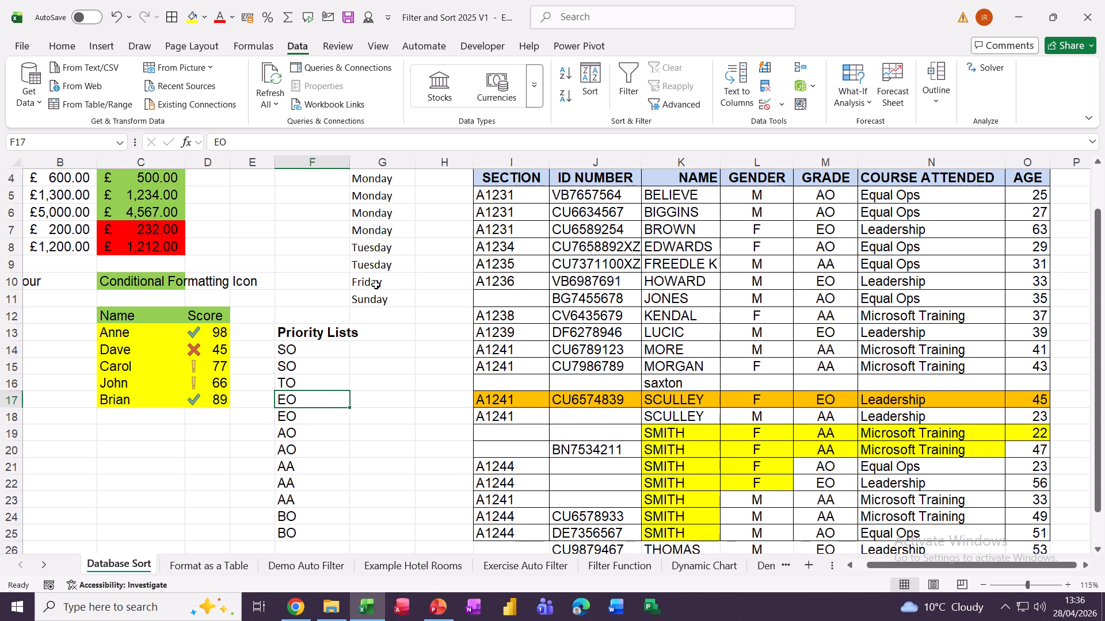
left_click(208, 567)
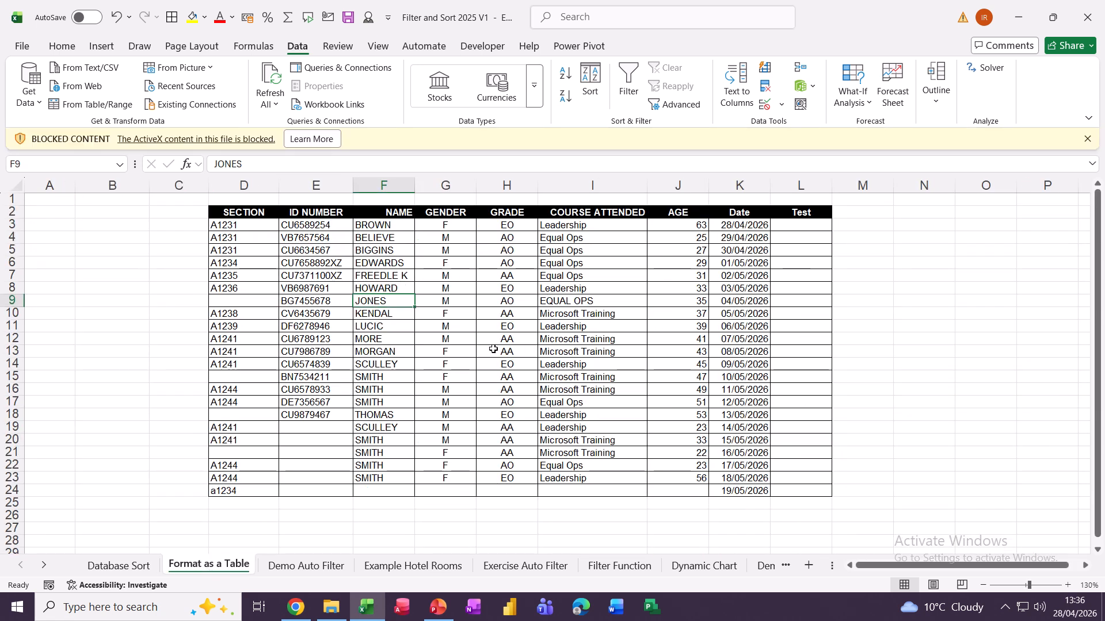
left_click(493, 349)
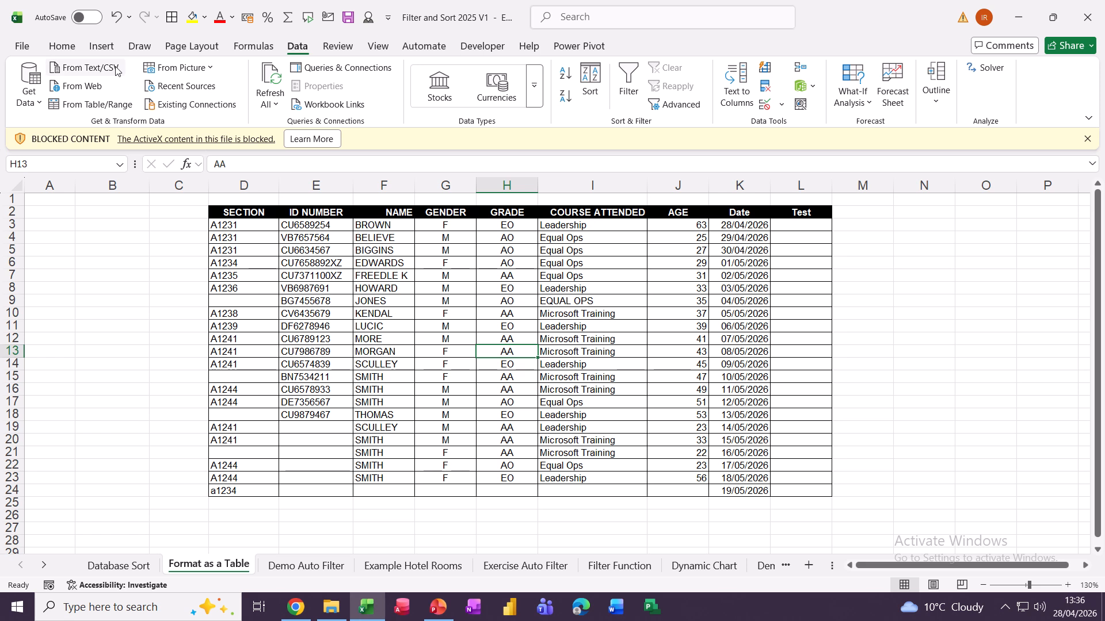
left_click(65, 47)
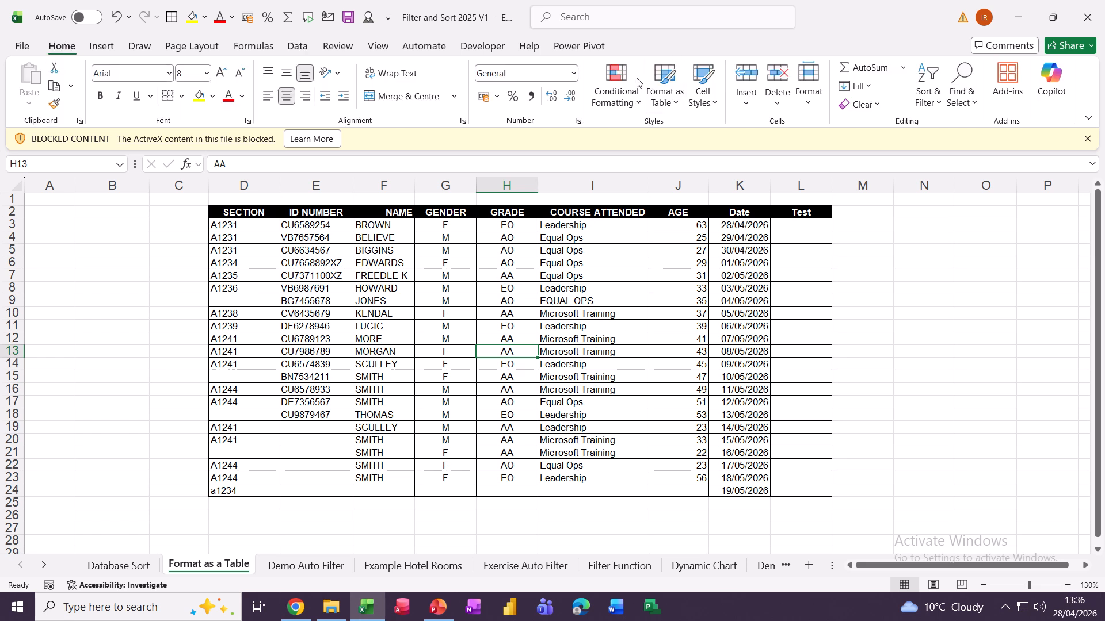
left_click(667, 90)
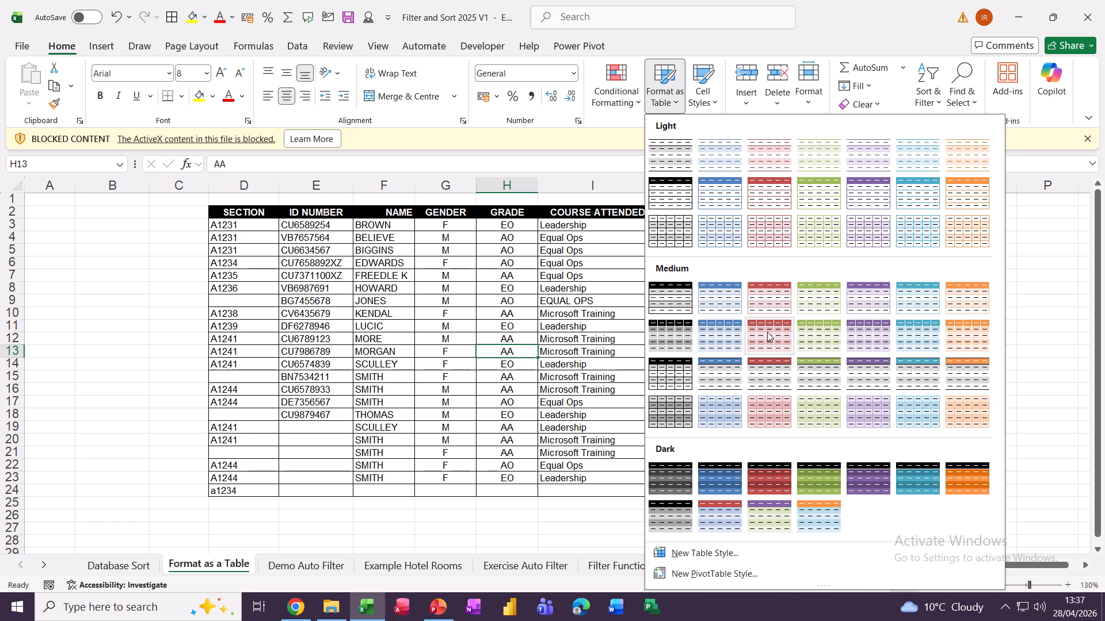
left_click(811, 338)
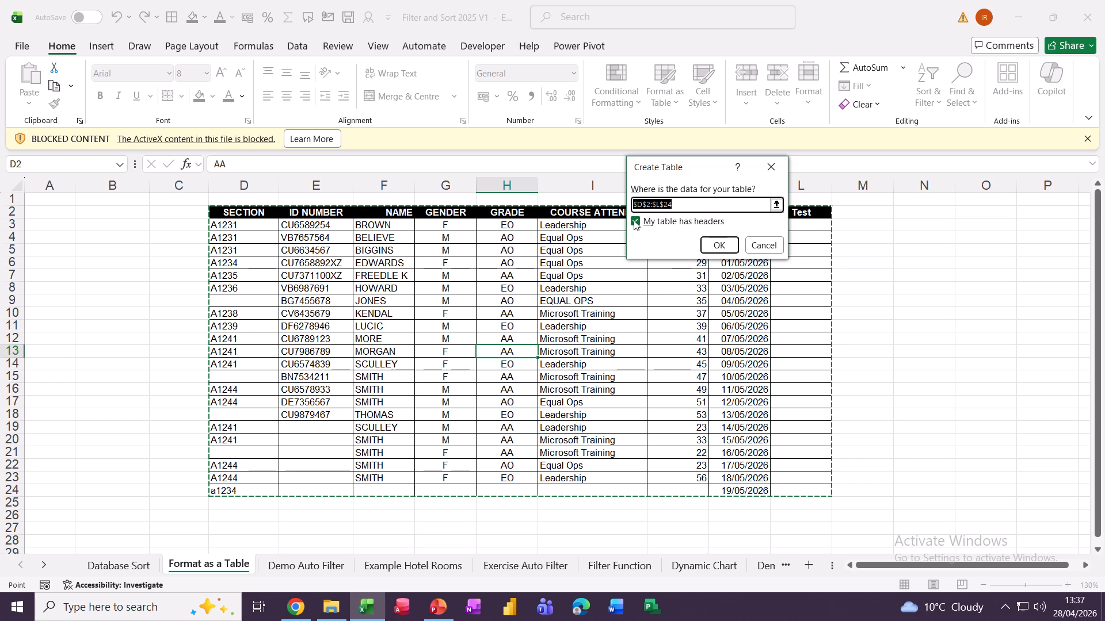
left_click(718, 245)
left_click(492, 291)
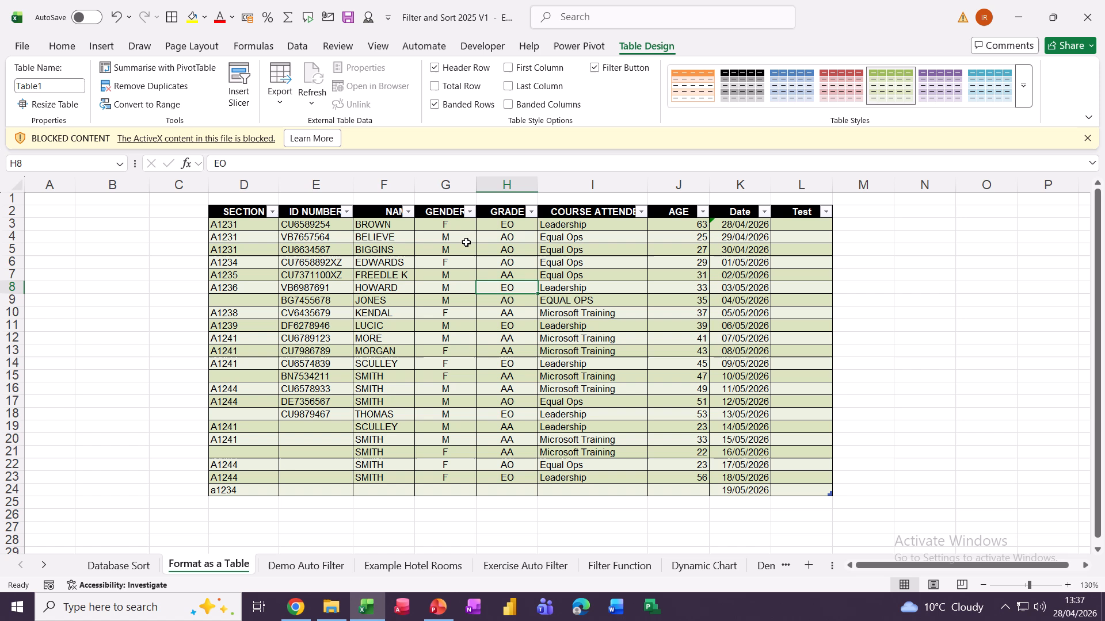
Change the attendance table's style to the orange banded design.
left_click(470, 212)
left_click(470, 213)
left_click(693, 85)
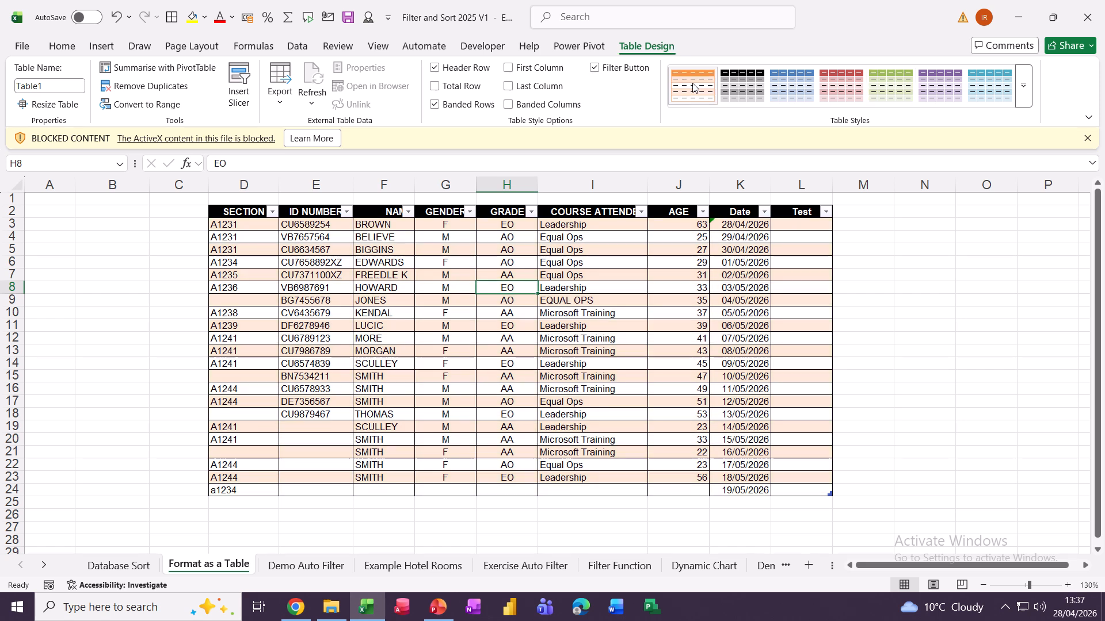
left_click(749, 92)
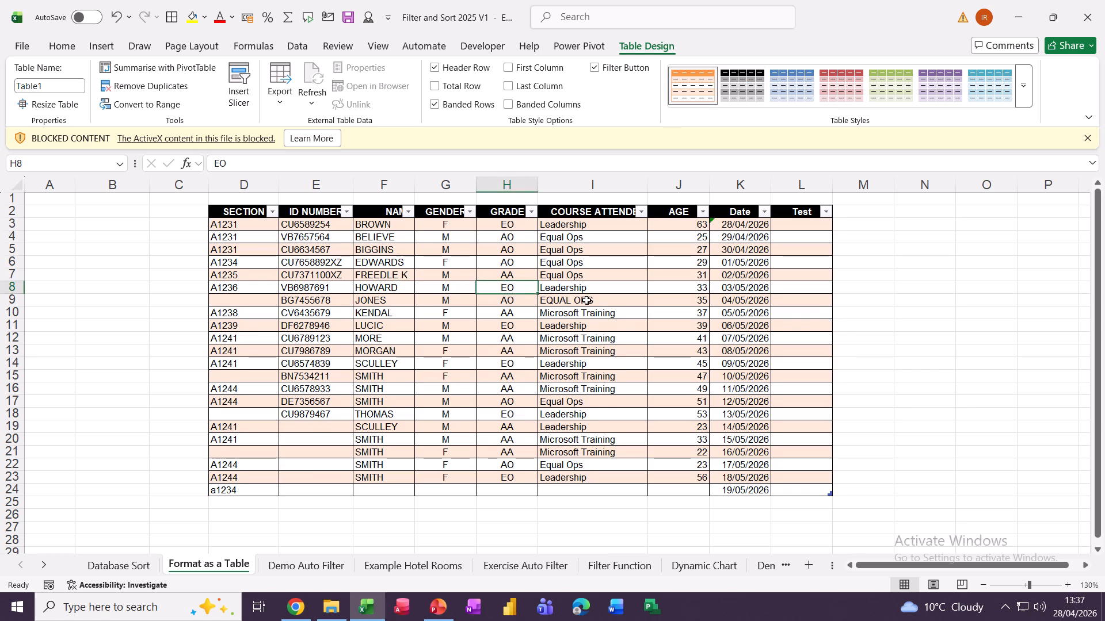
Add a total row to the table and show the Average of the AGE column in it.
left_click(435, 86)
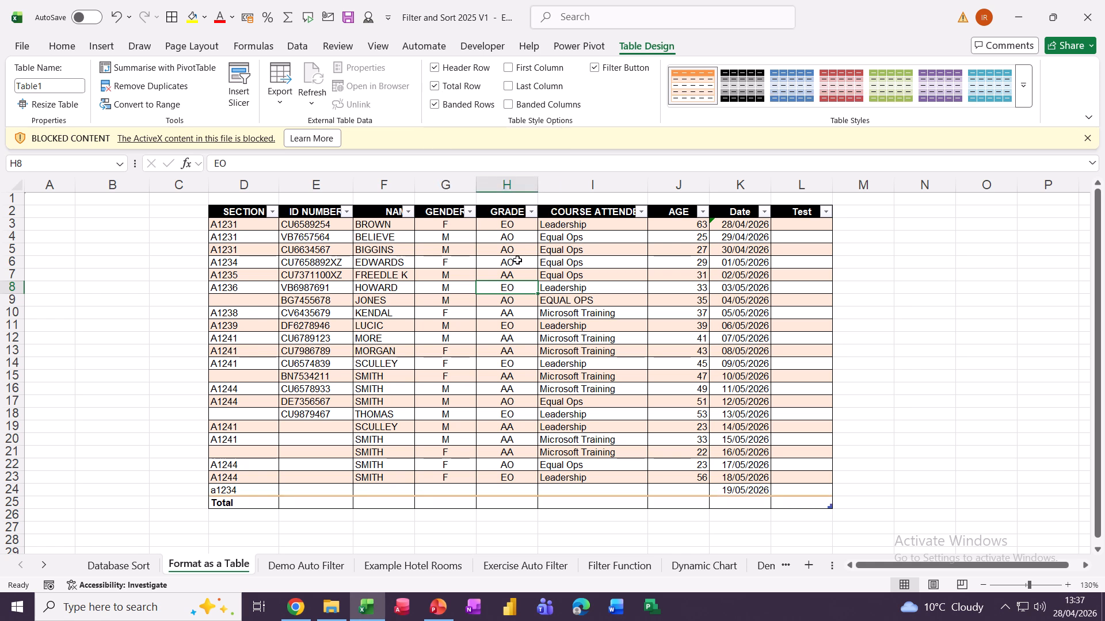
left_click(682, 505)
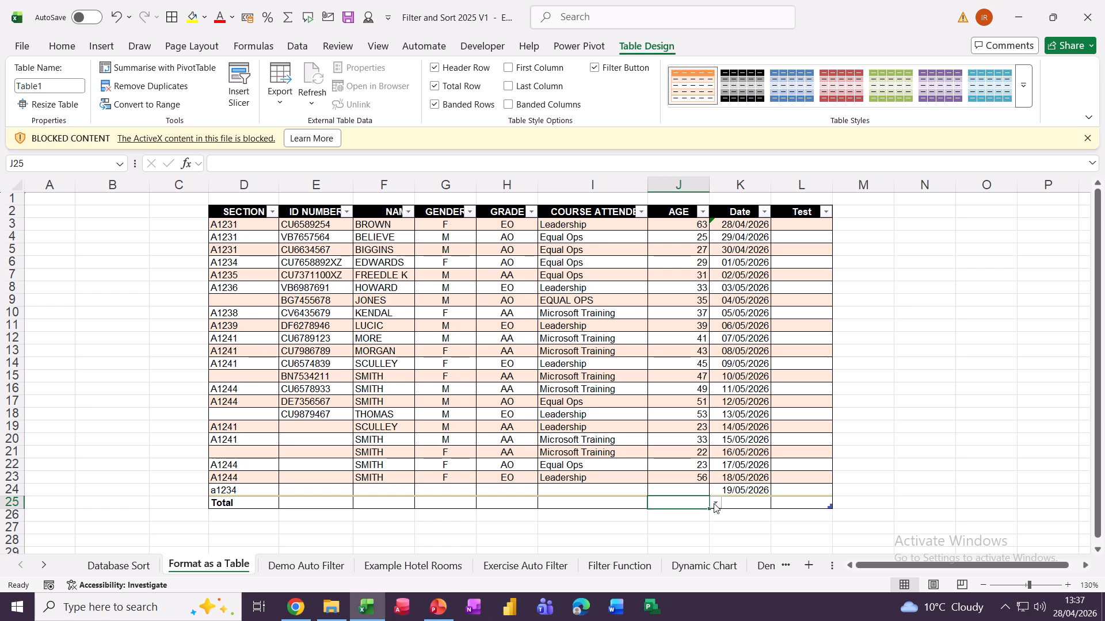
left_click(714, 504)
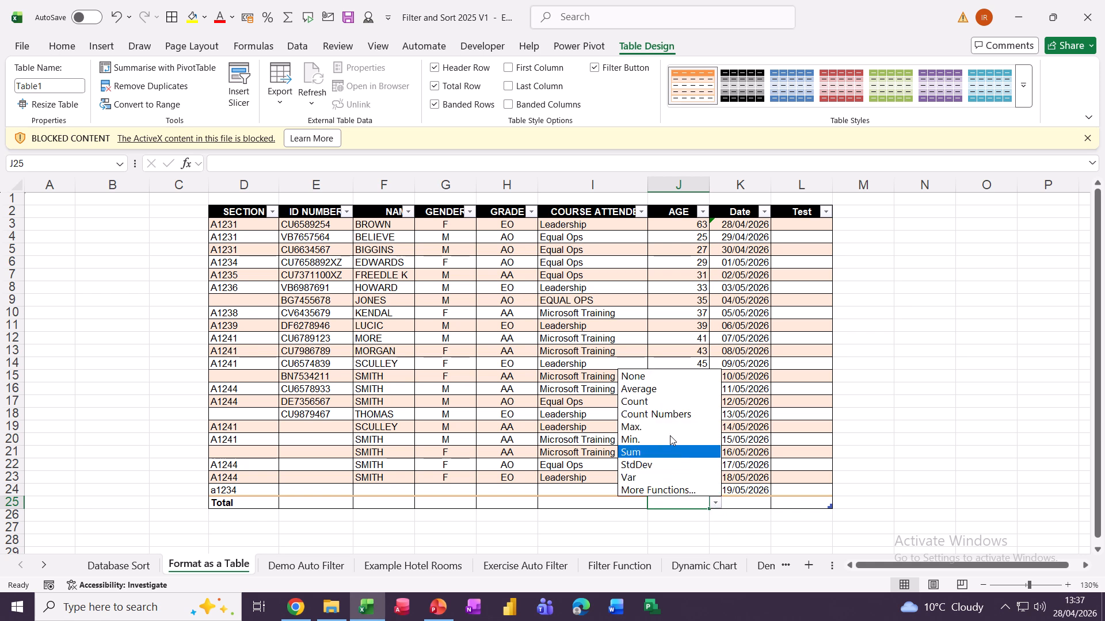
left_click(639, 389)
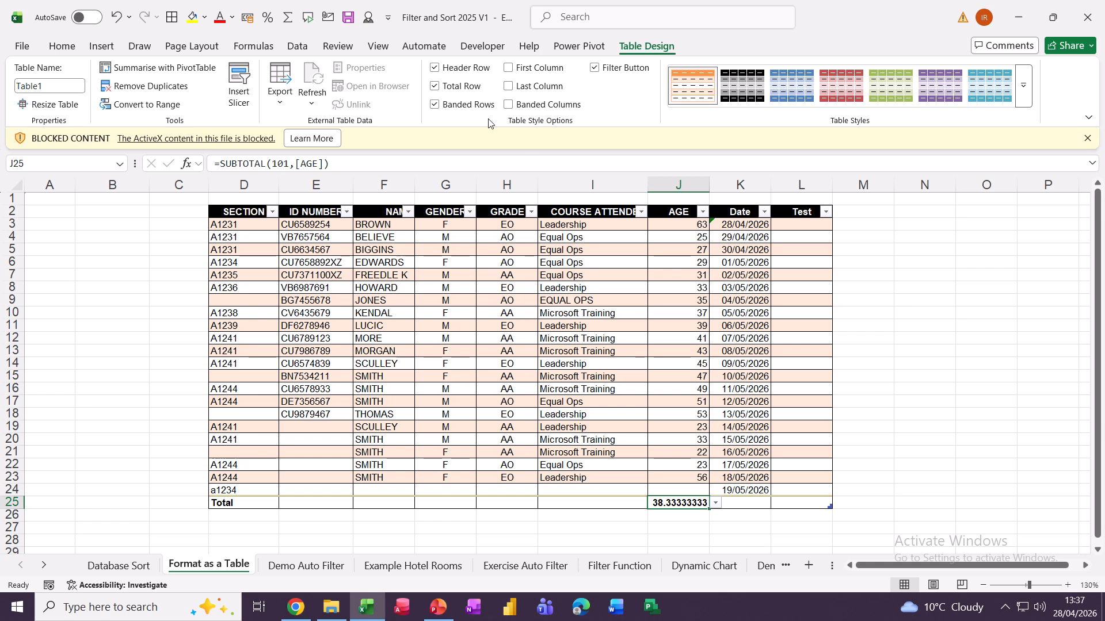
Hide the total row and add a record in row 25 with section a1212, the person's surname and age 54.
left_click(435, 87)
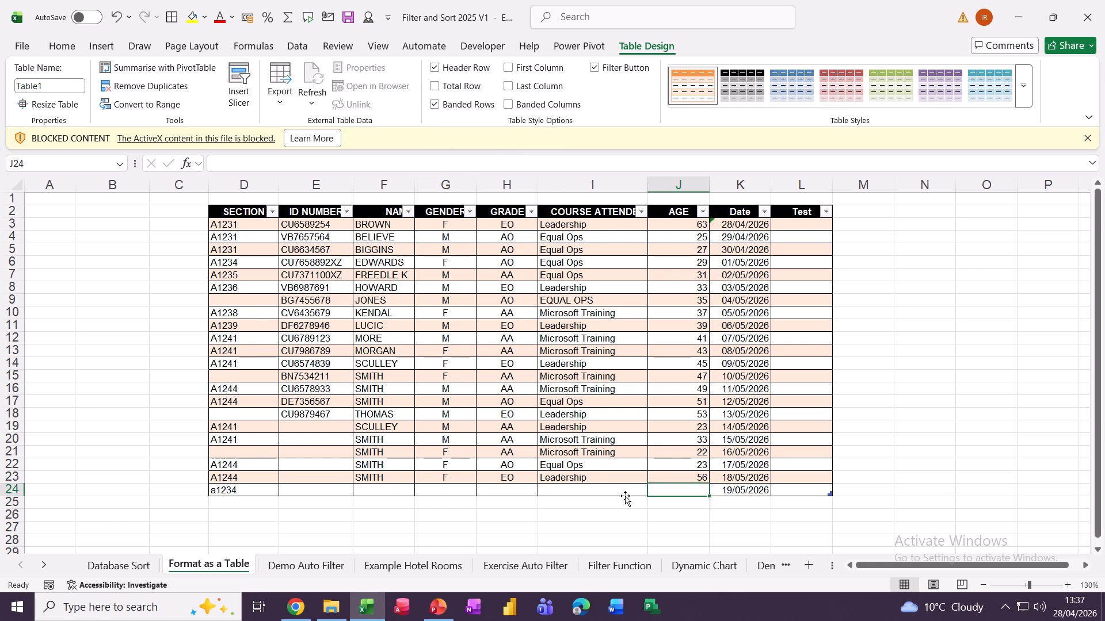
left_click(233, 503)
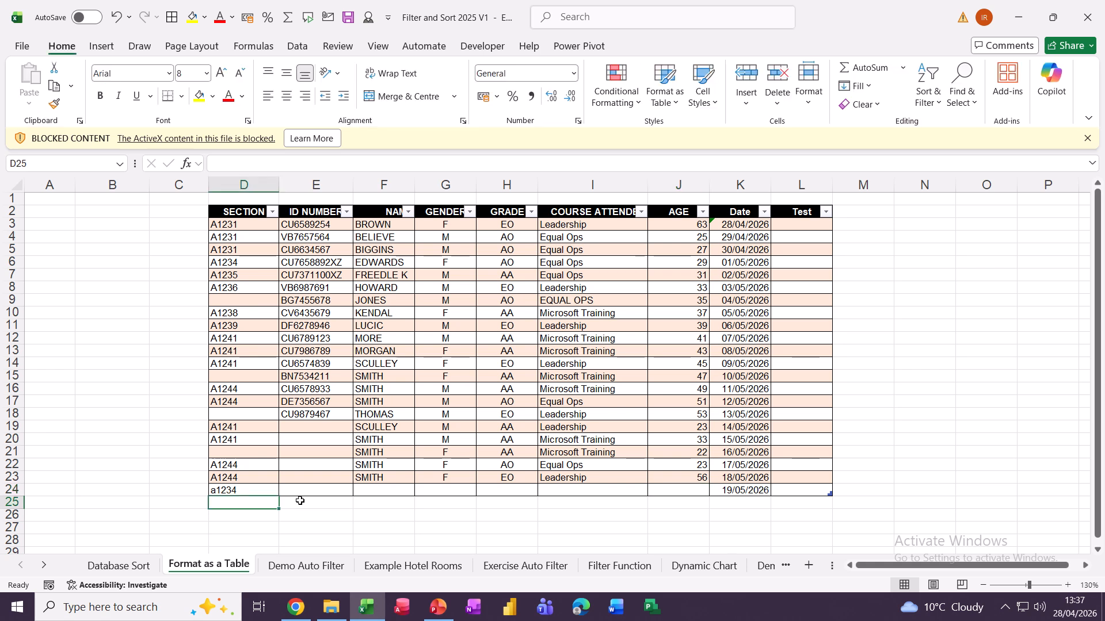
type("a1")
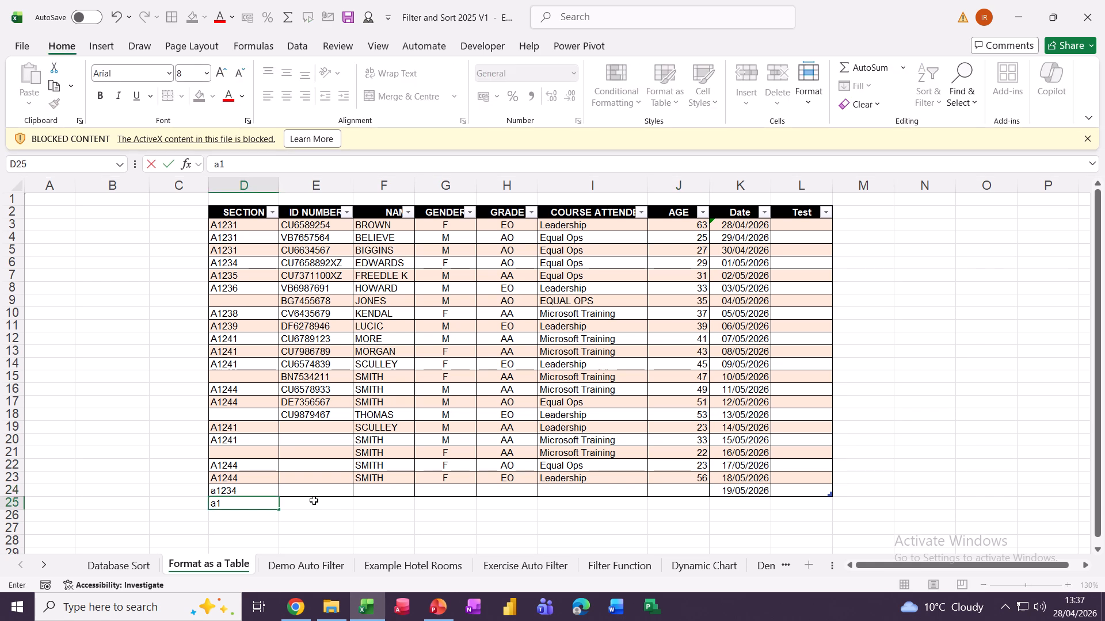
type("212")
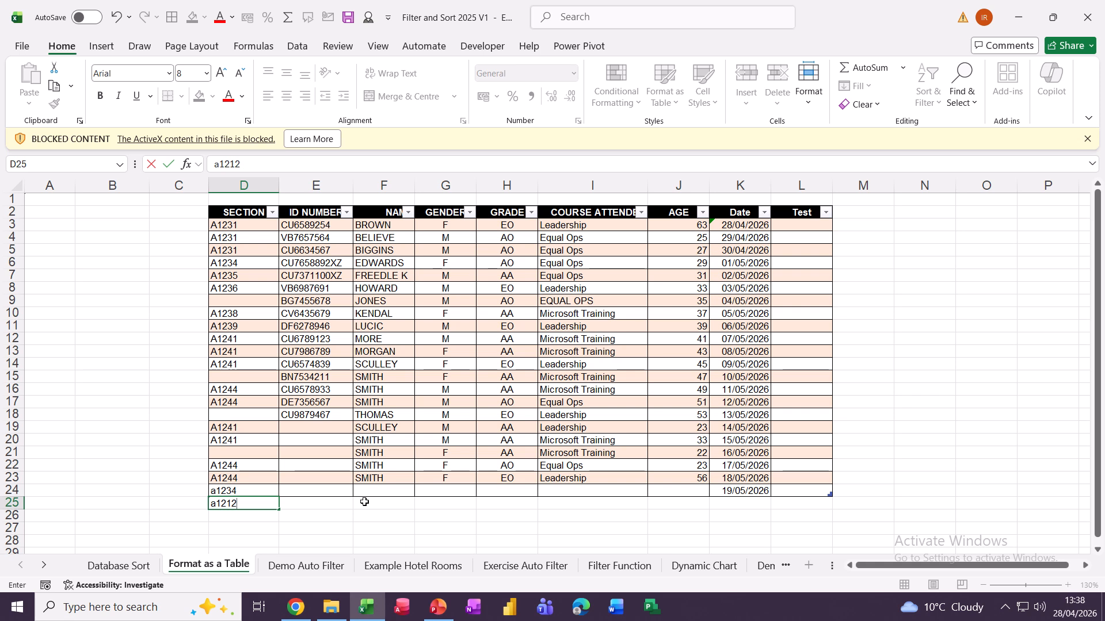
left_click(387, 506)
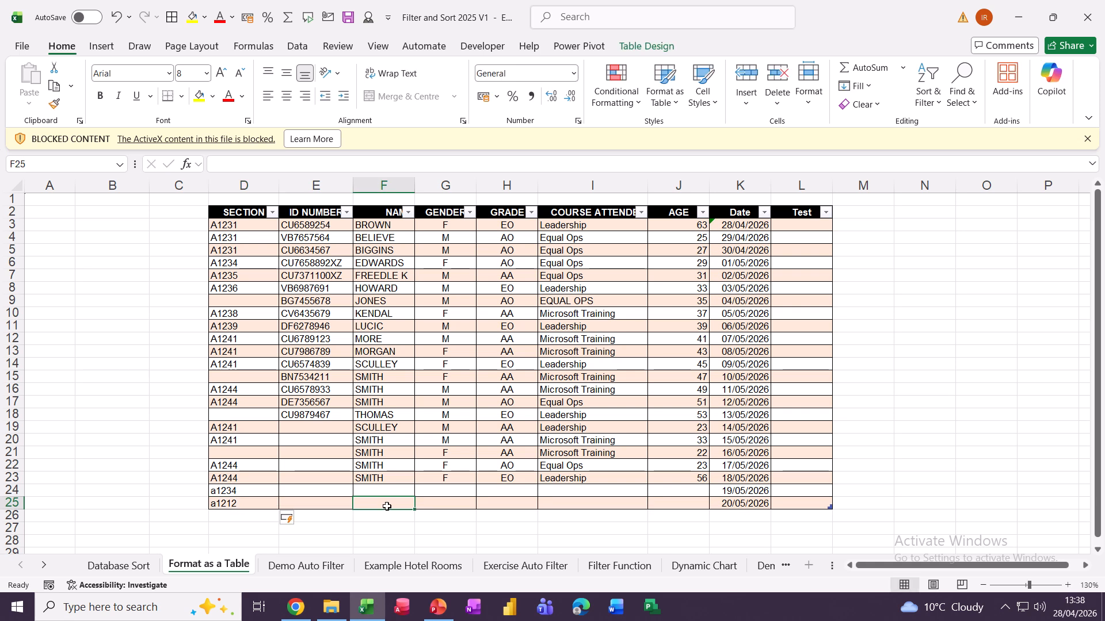
type("saxt")
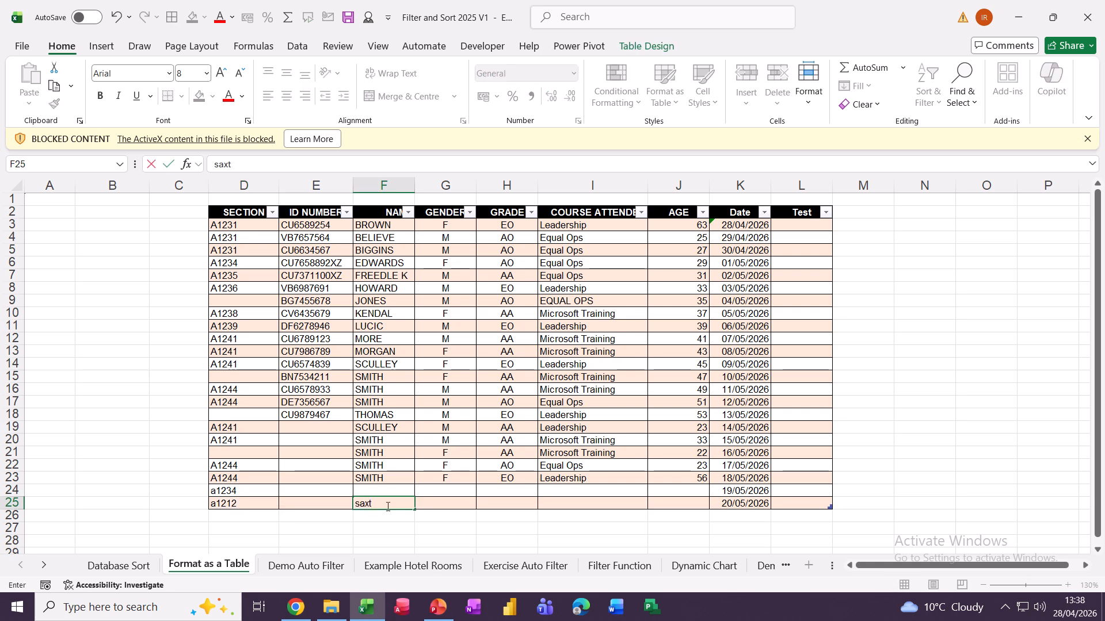
type("on")
left_click(673, 507)
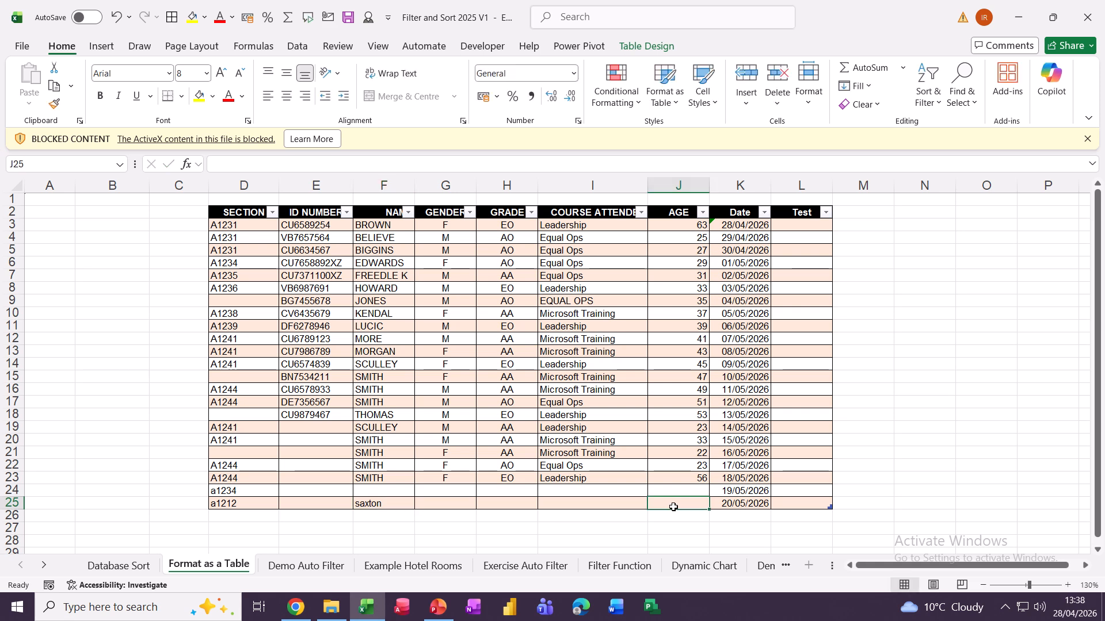
type("54")
left_click(577, 499)
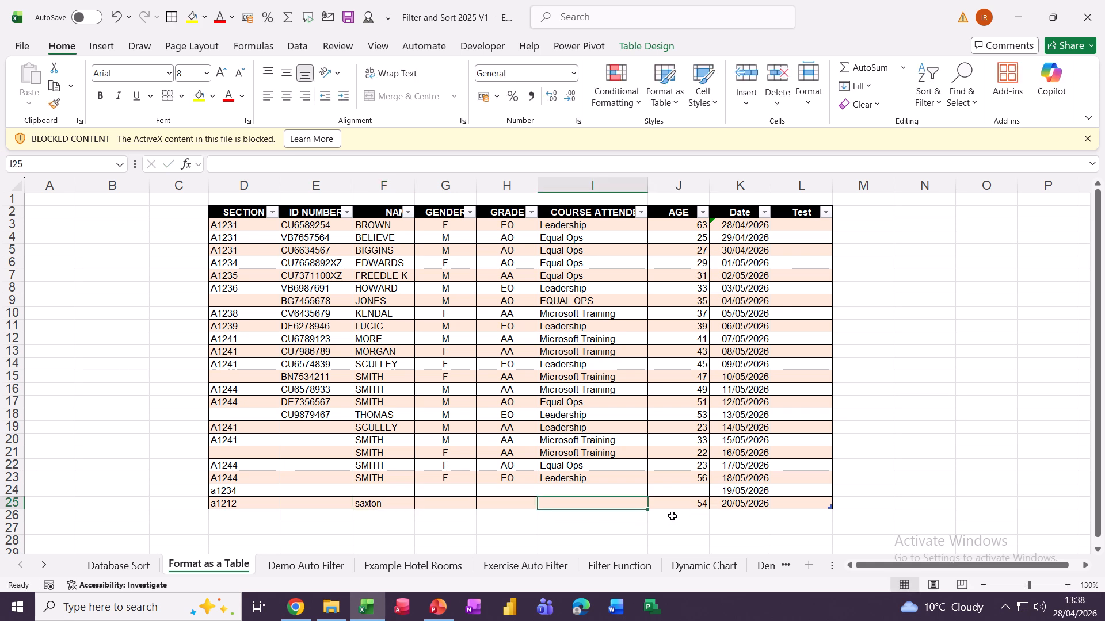
Show the table's total row again and extend the table with a column headed status in M2.
left_click(636, 48)
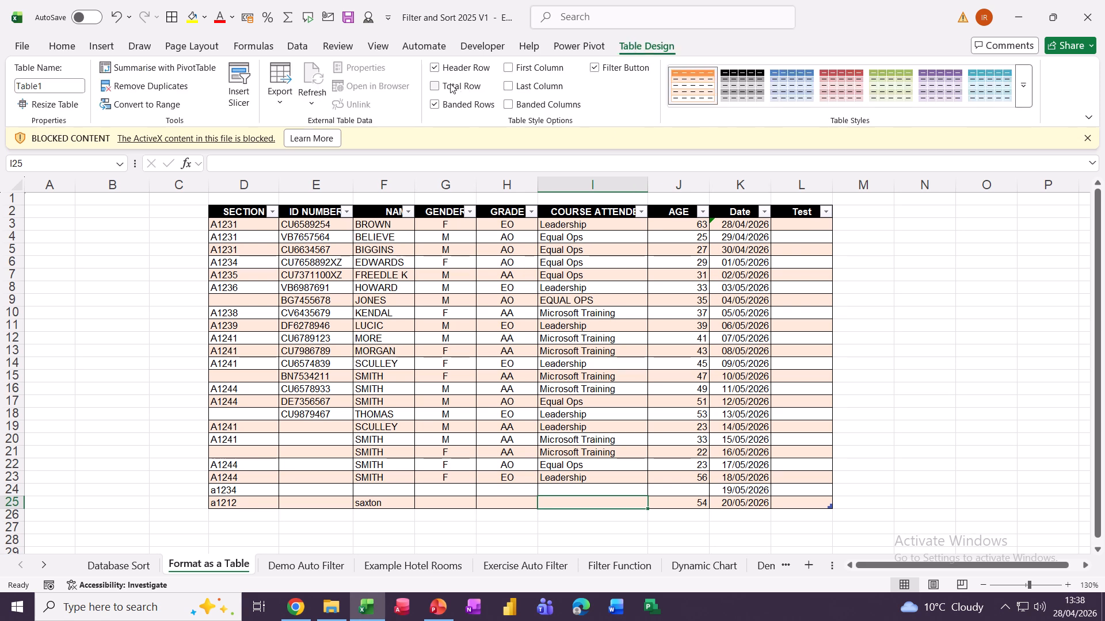
left_click(433, 86)
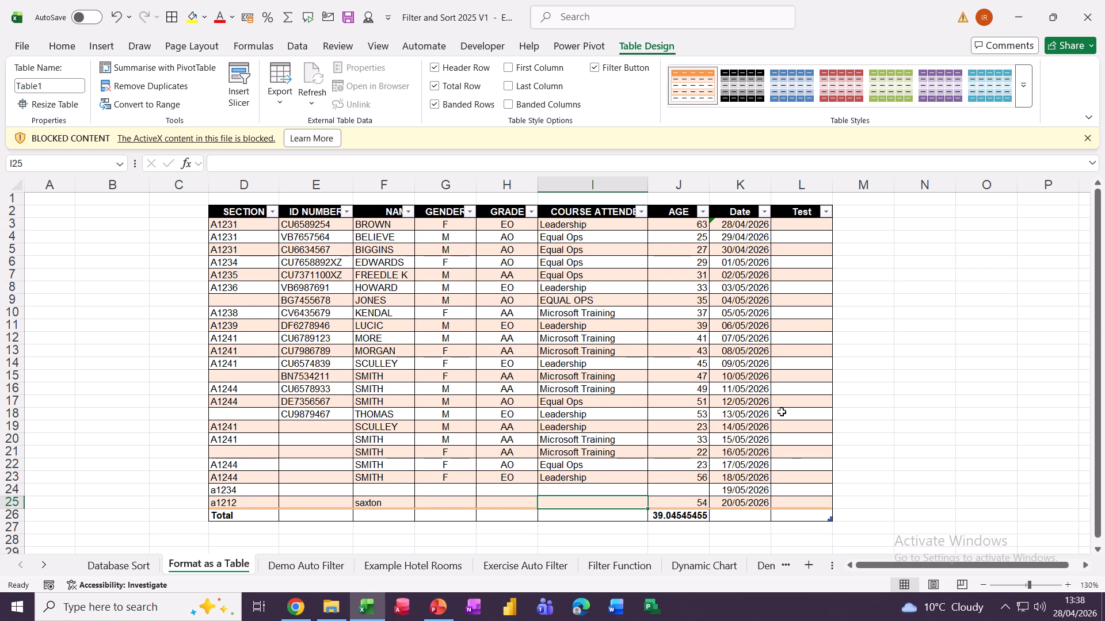
left_click(852, 214)
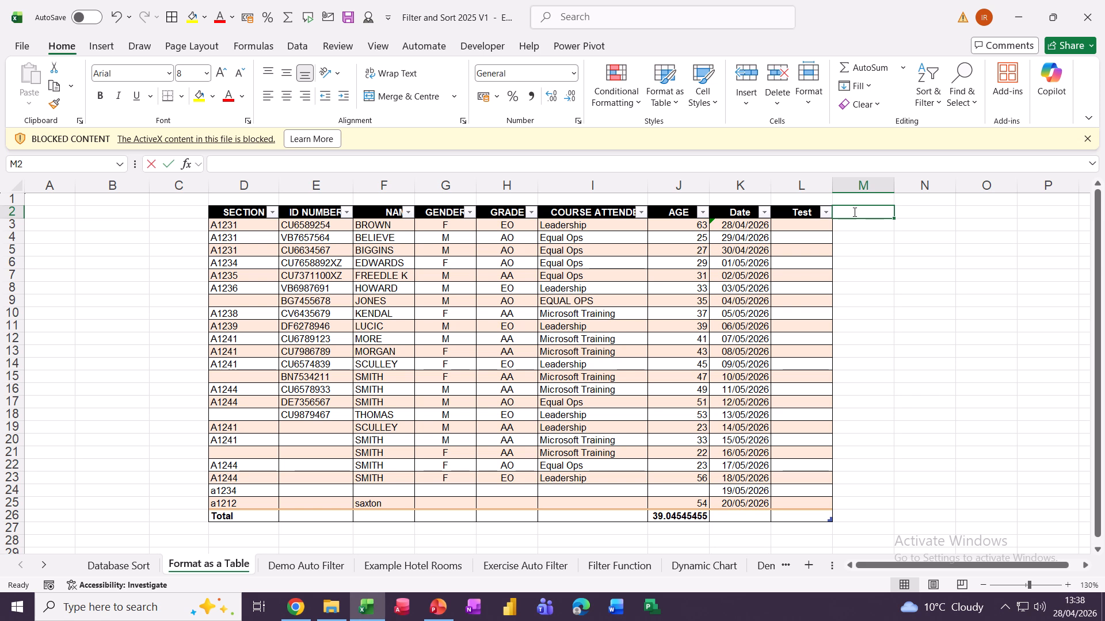
type("status")
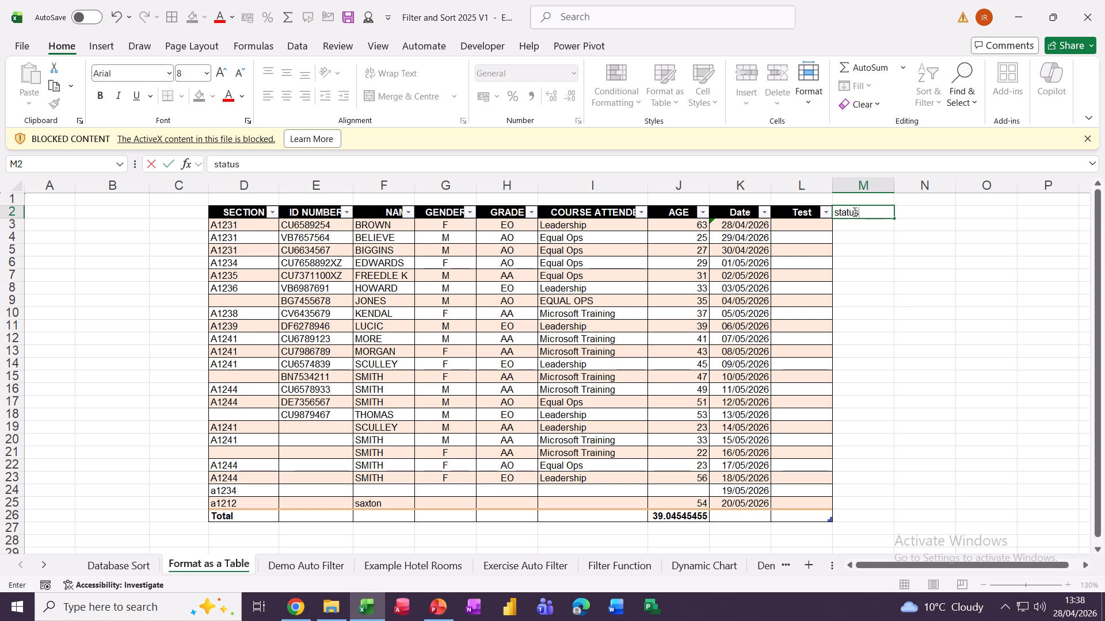
key("Return")
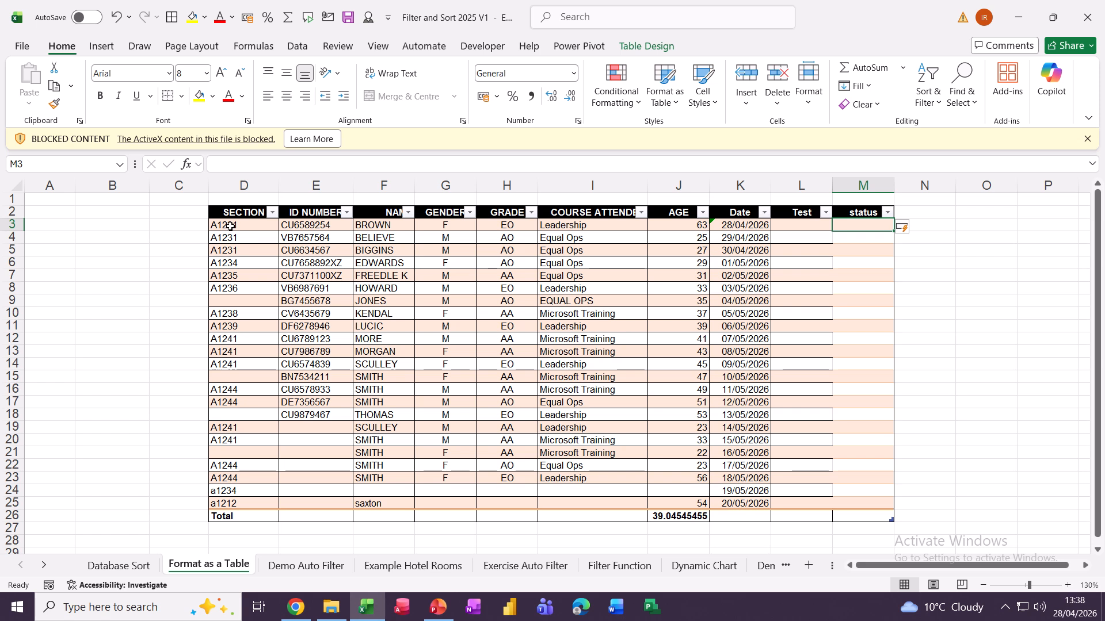
Remove the cell borders from D3:L26 in the table.
left_click_drag(230, 226, 815, 511)
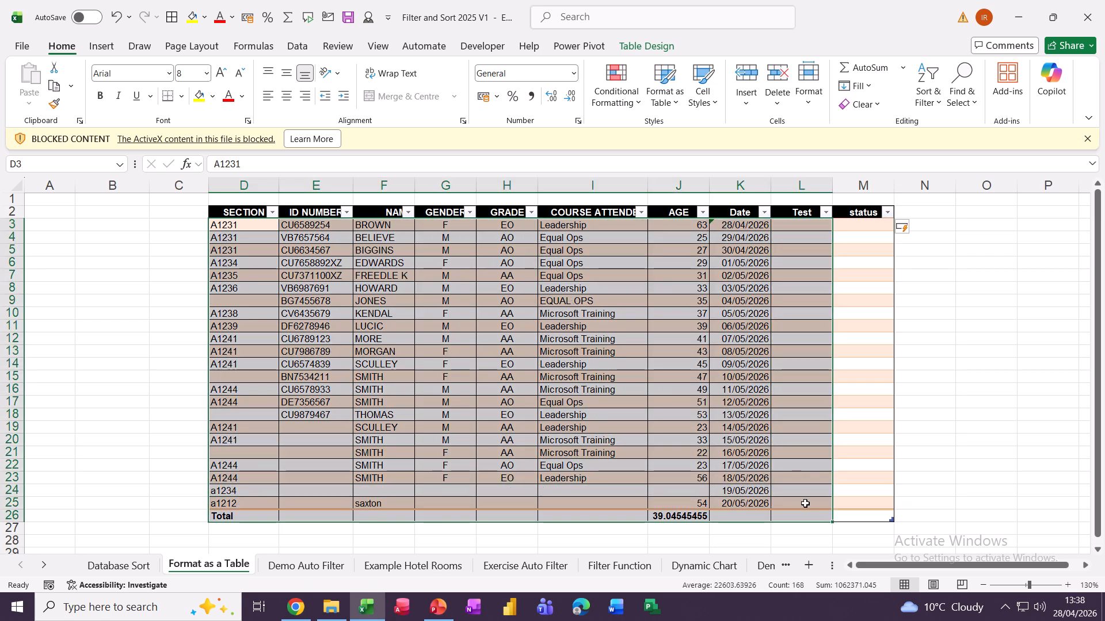
left_click(180, 99)
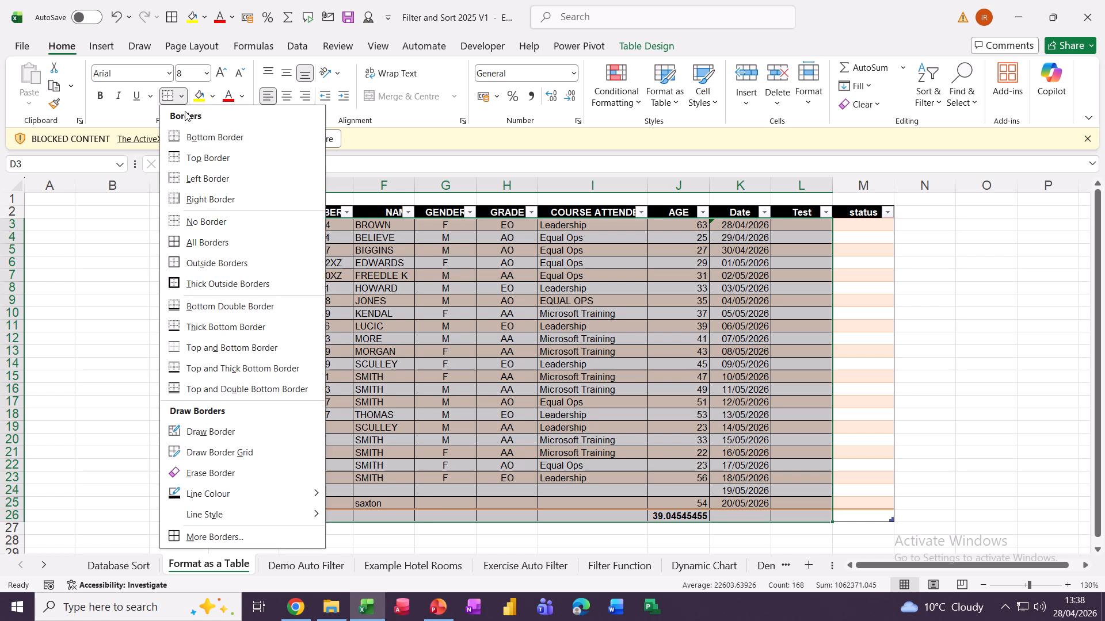
left_click(193, 226)
left_click(477, 311)
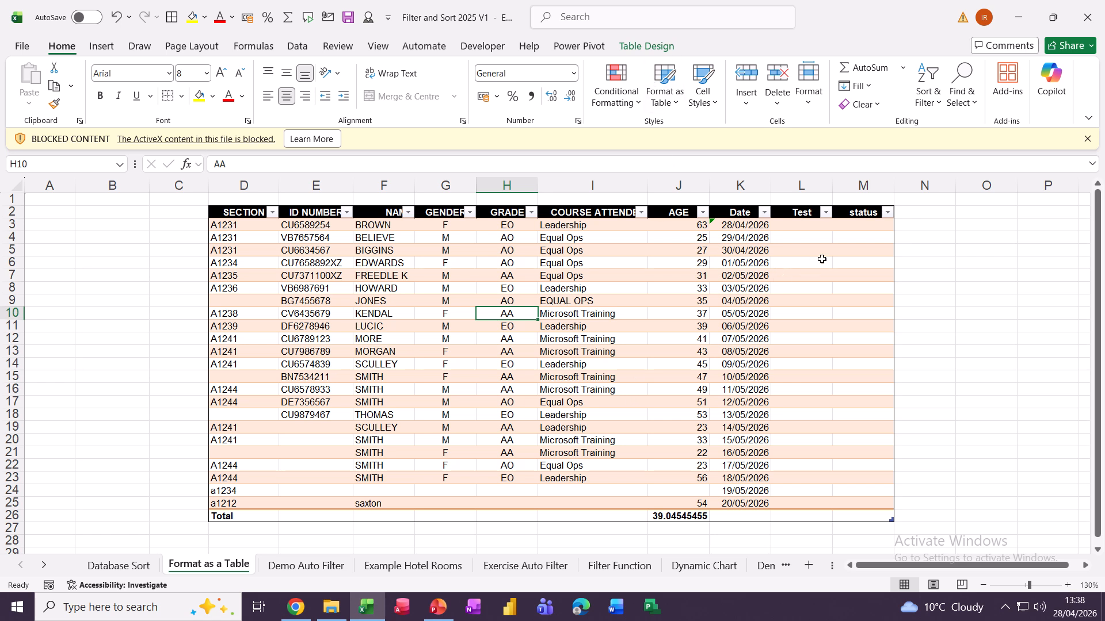
left_click(849, 227)
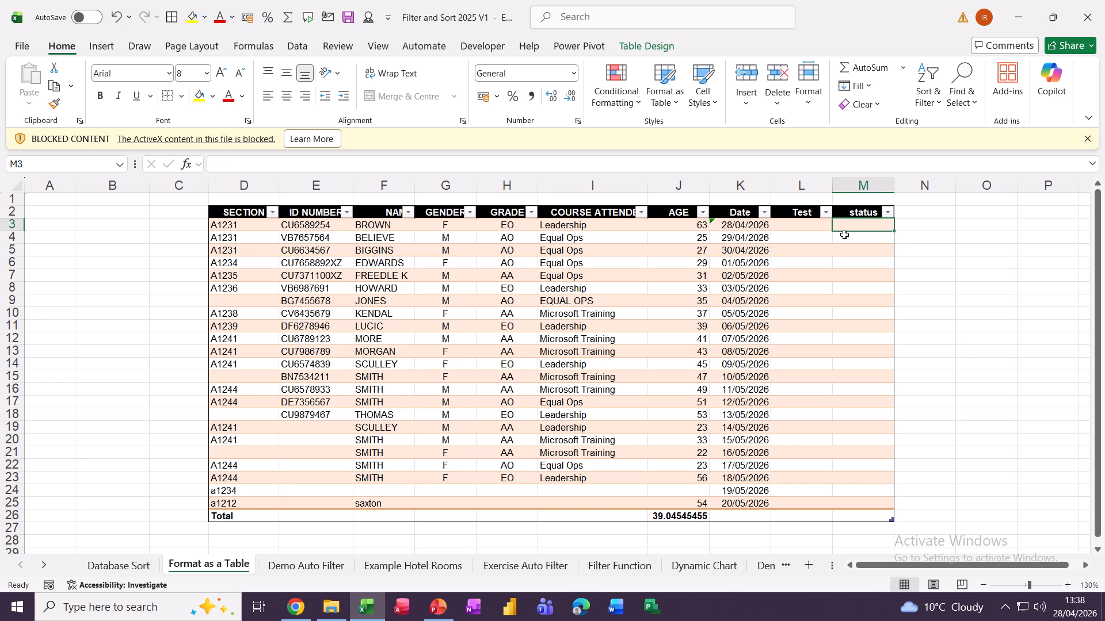
type("=")
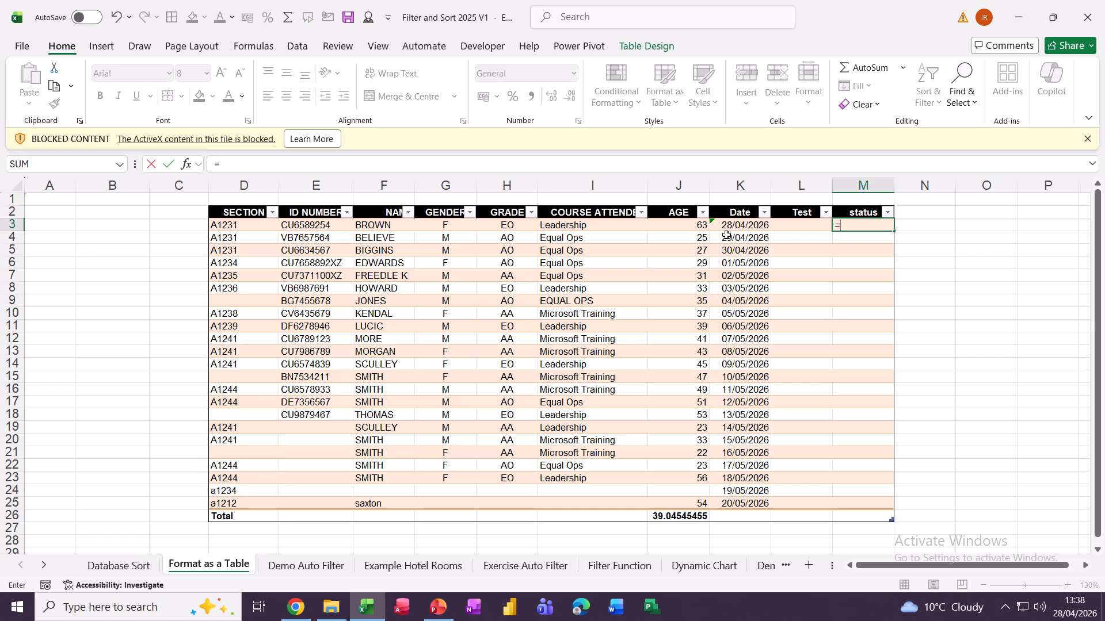
left_click(689, 225)
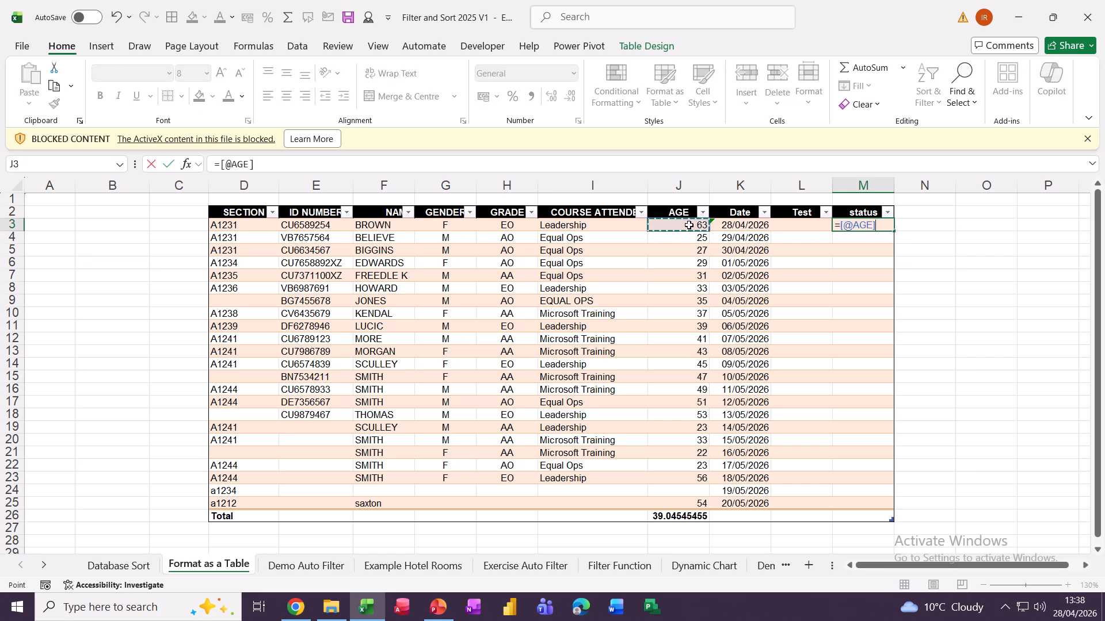
type("+1")
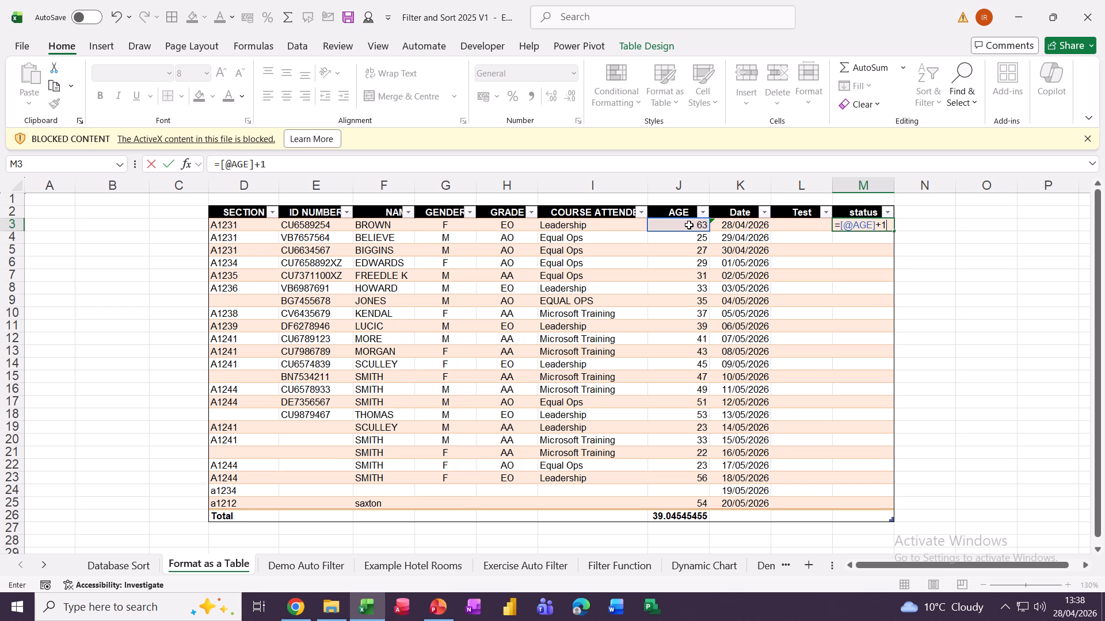
type("0")
left_click(168, 165)
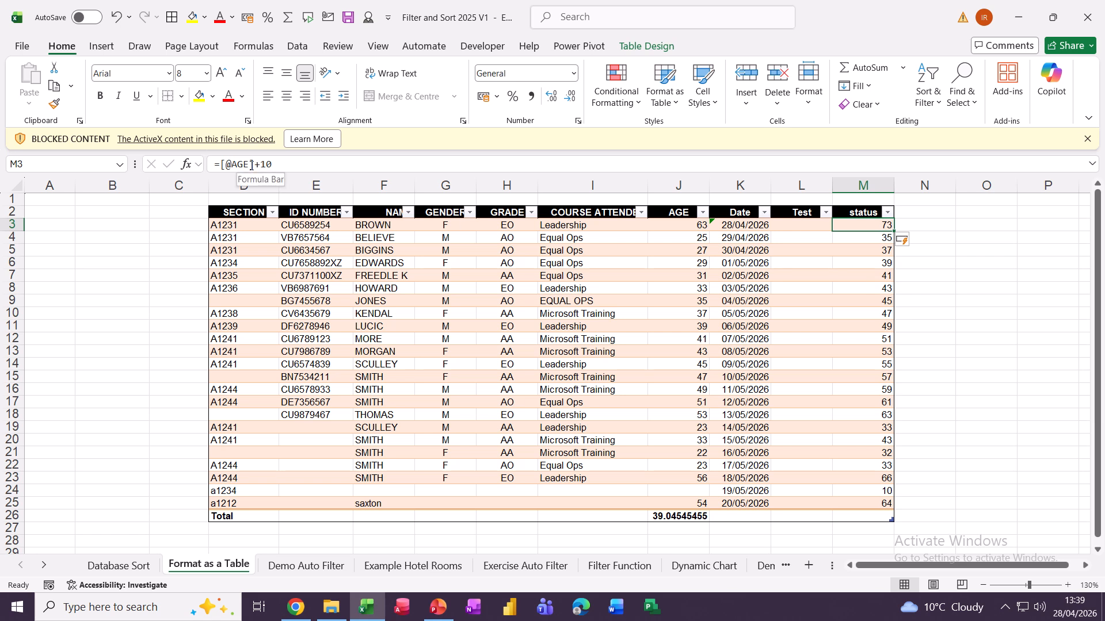
Insert slicers for GRADE and COURSE ATTENDED and place them on either side of the table.
left_click(552, 301)
left_click(639, 46)
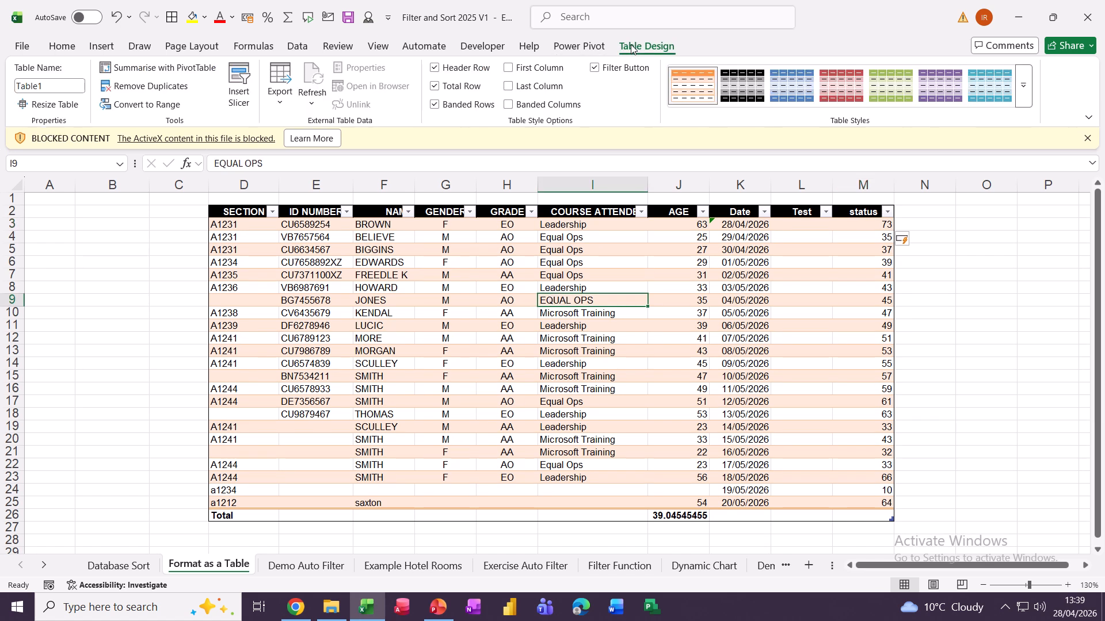
left_click(235, 80)
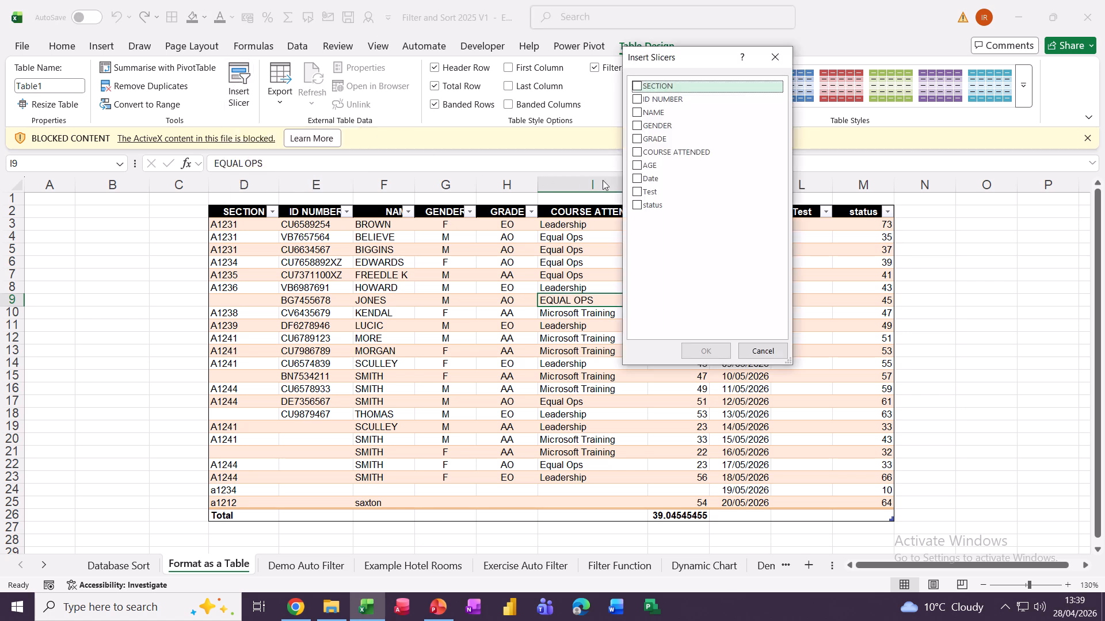
left_click(636, 140)
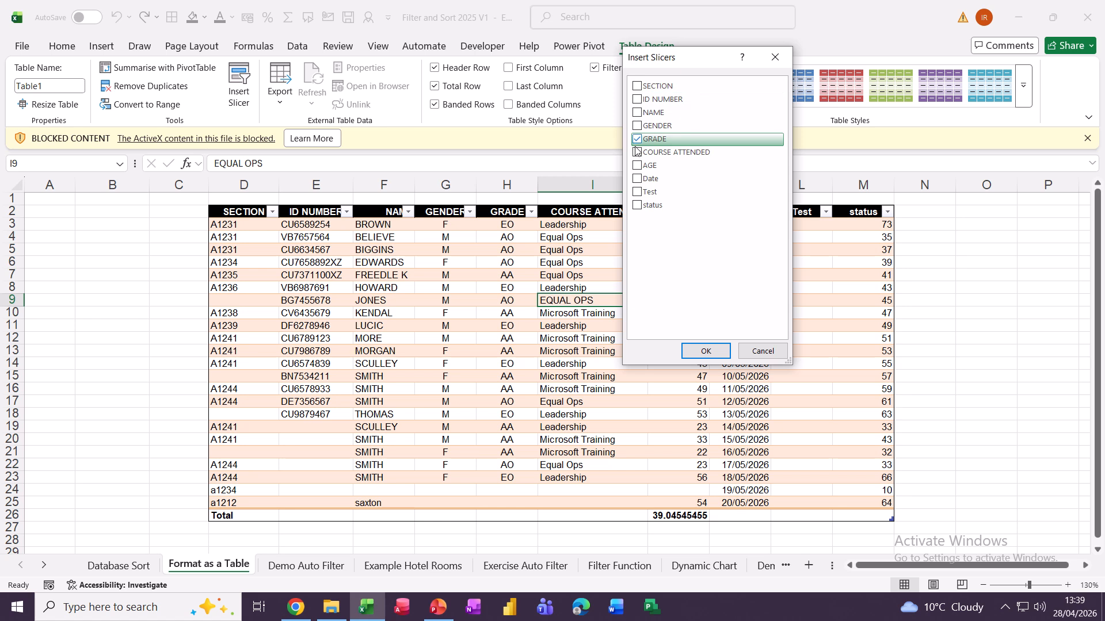
left_click(637, 154)
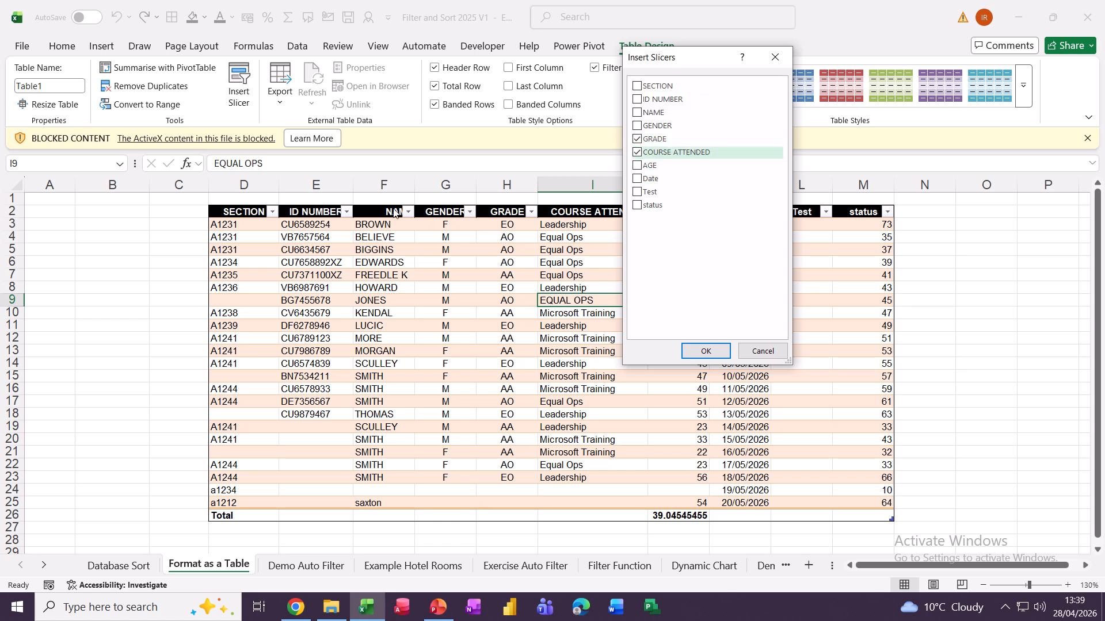
left_click(694, 352)
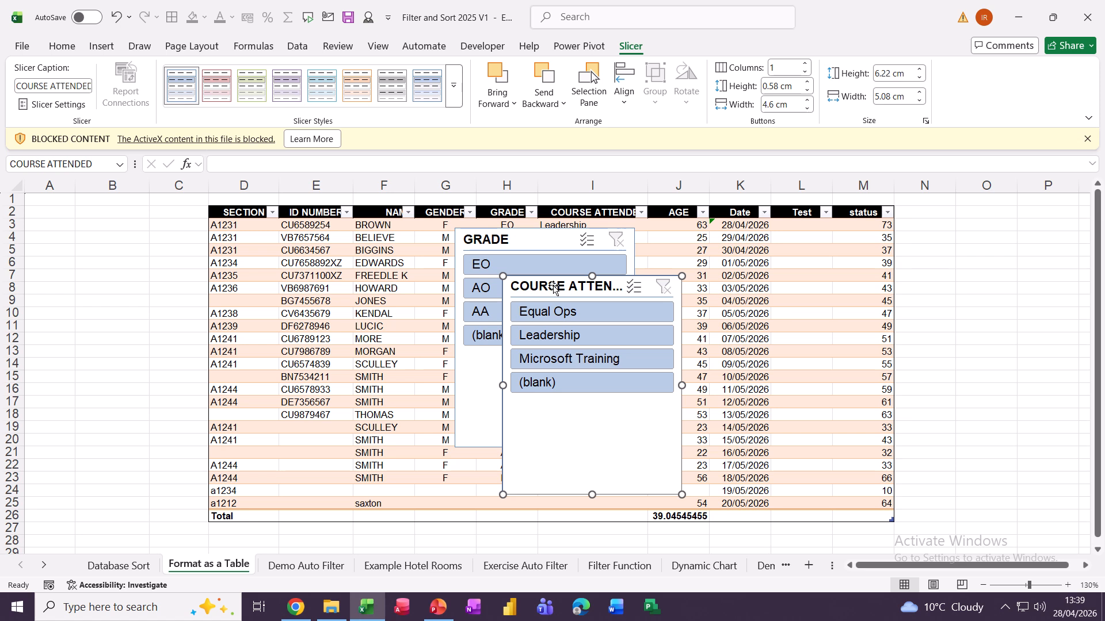
left_click_drag(554, 288, 956, 217)
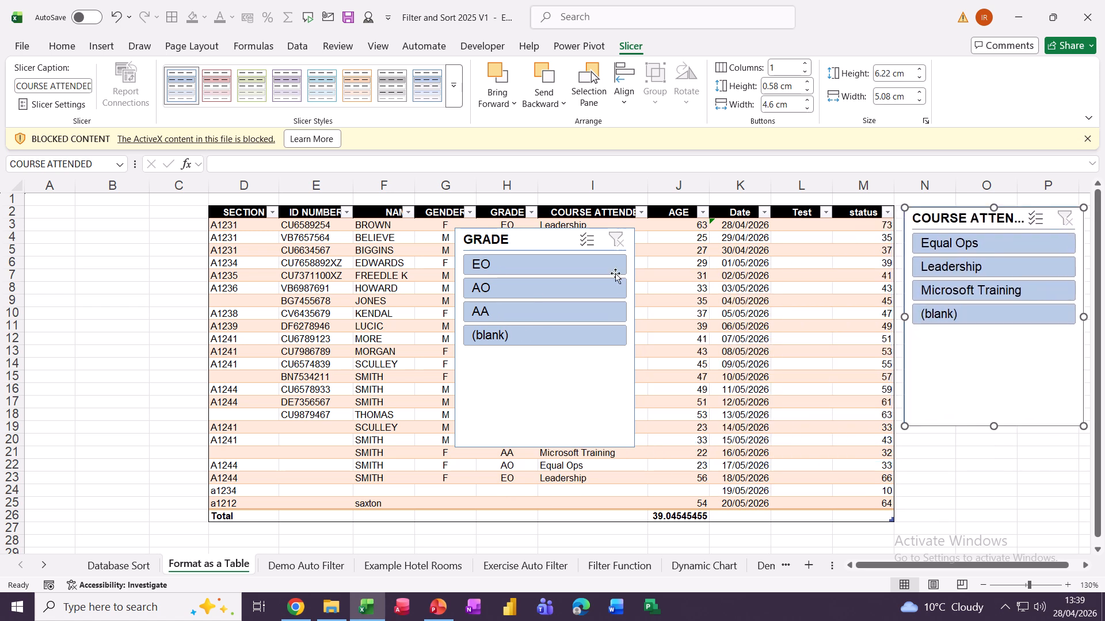
left_click_drag(497, 244, 67, 224)
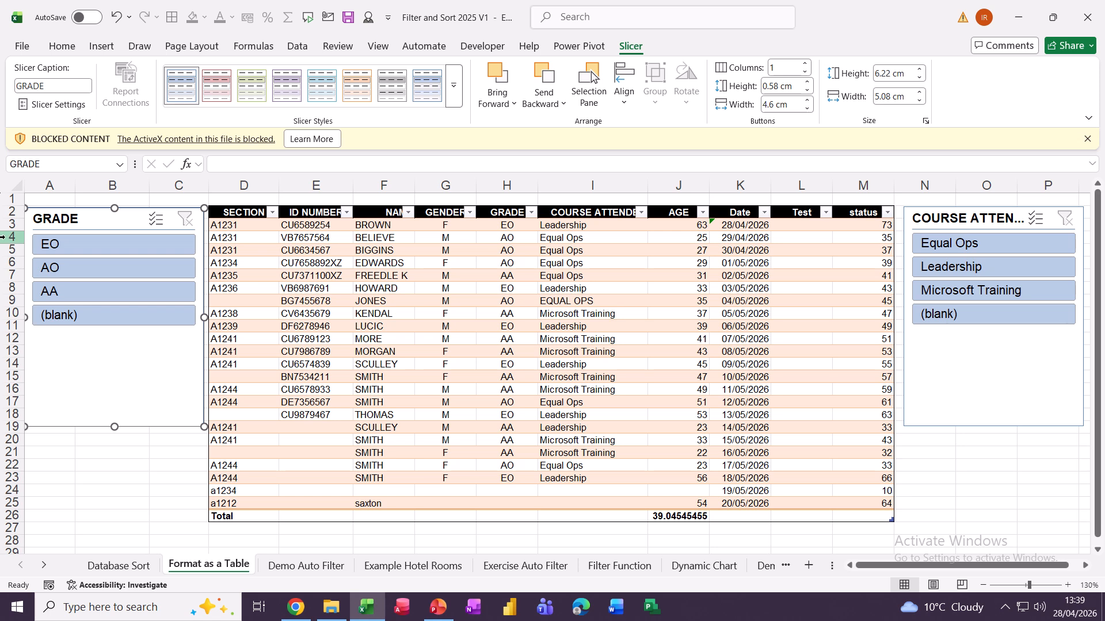
Use the GRADE slicer to filter the table to EO, clear it, and filter to AO and AA together.
left_click(67, 248)
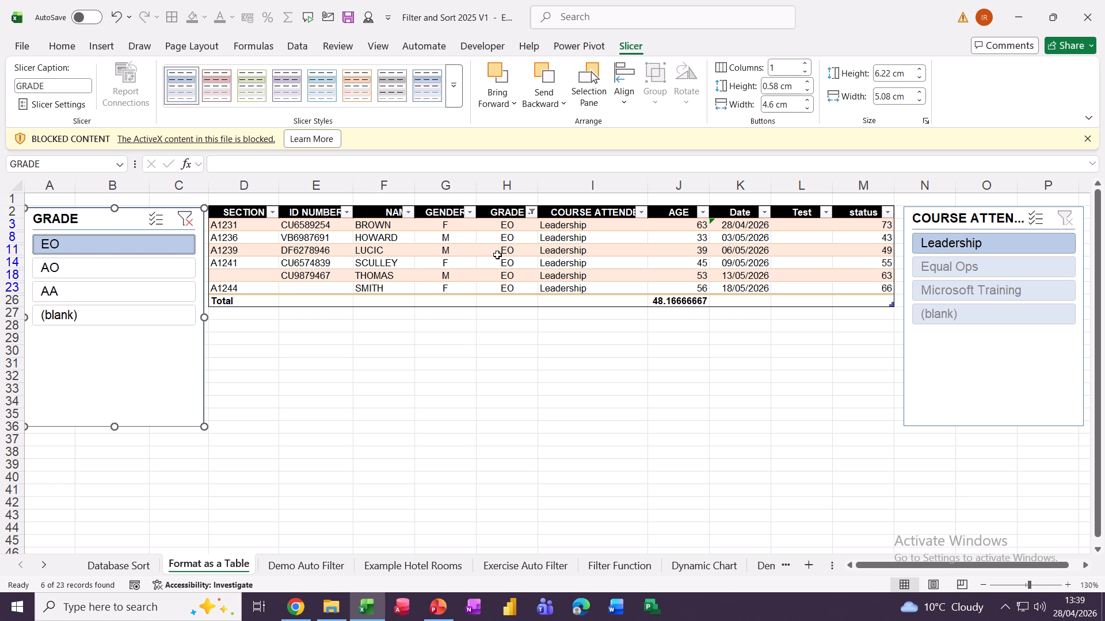
left_click(190, 225)
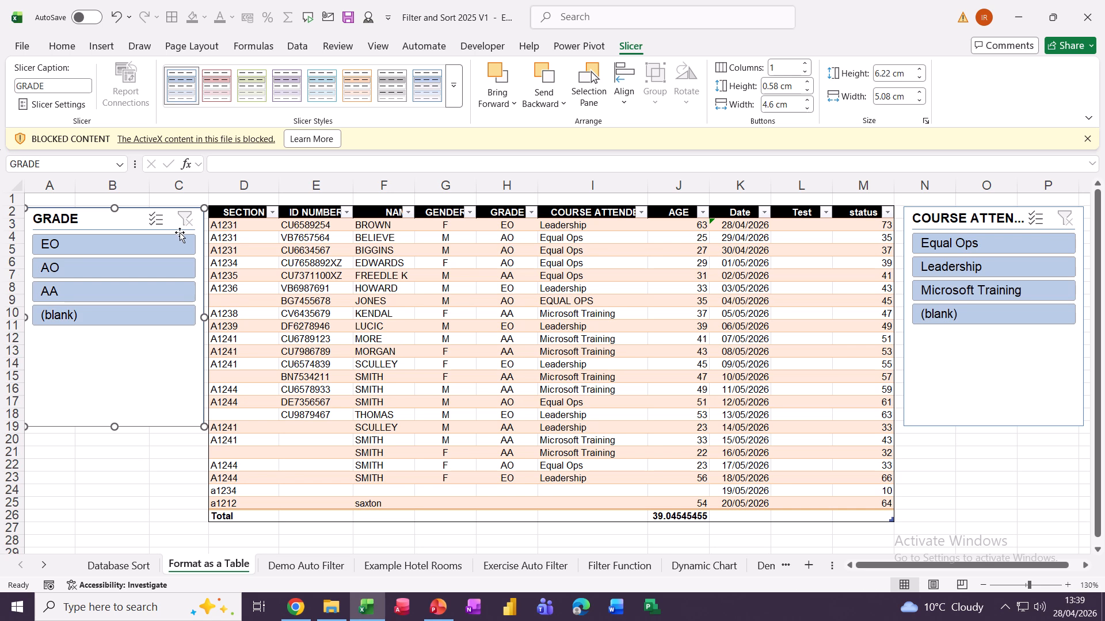
left_click(92, 267)
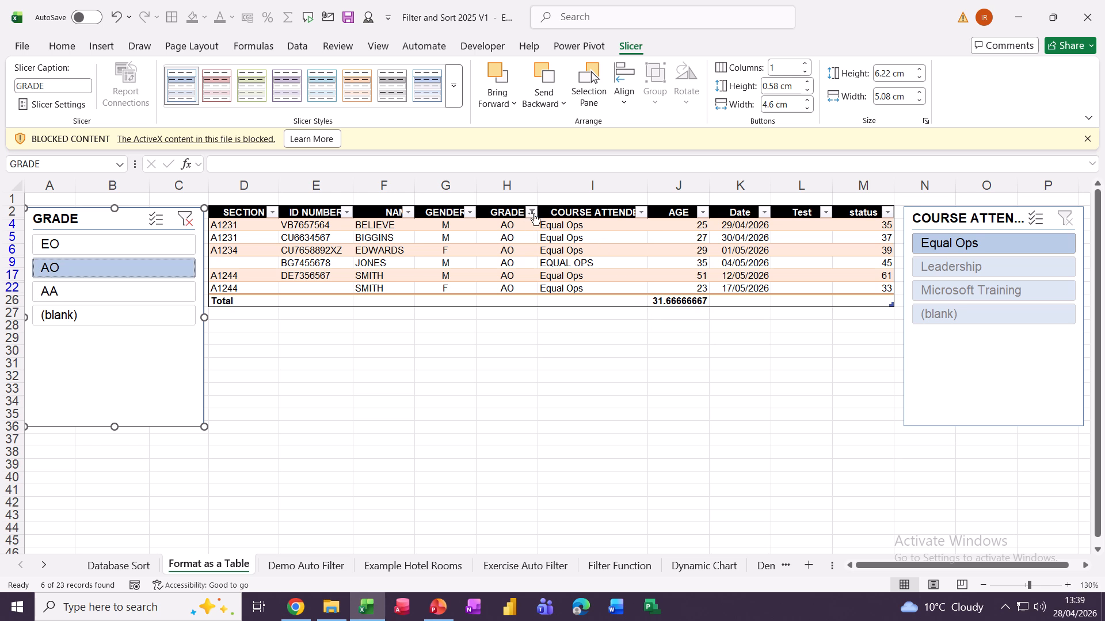
left_click(115, 296, "ctrl")
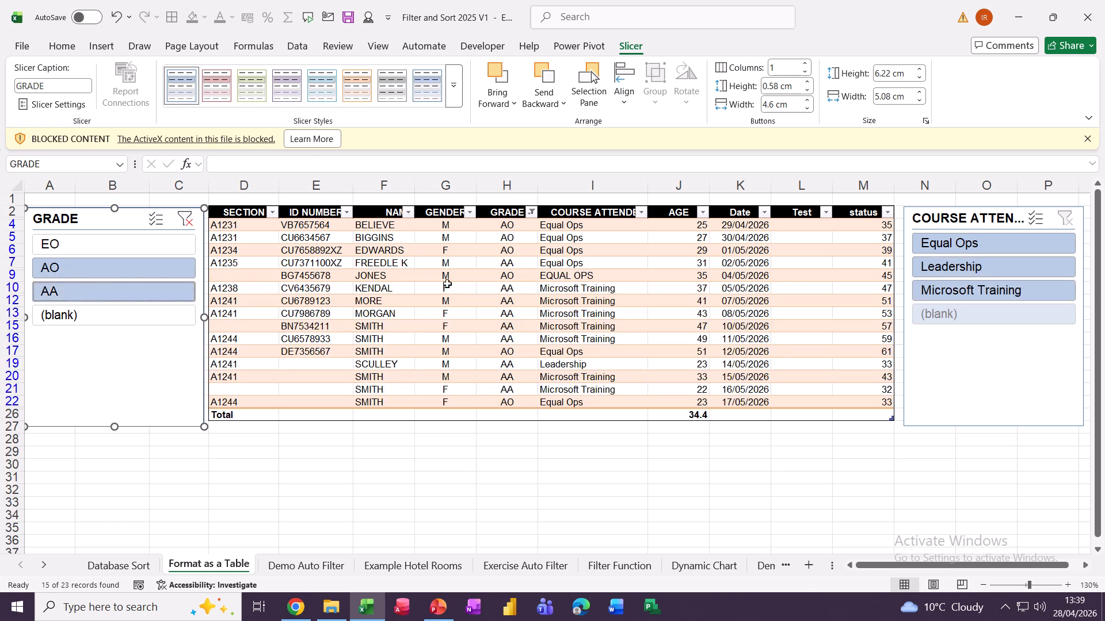
Try the COURSE ATTENDED slicer with Leadership and with Equal Ops, and clear the filters of both slicers.
left_click(930, 271)
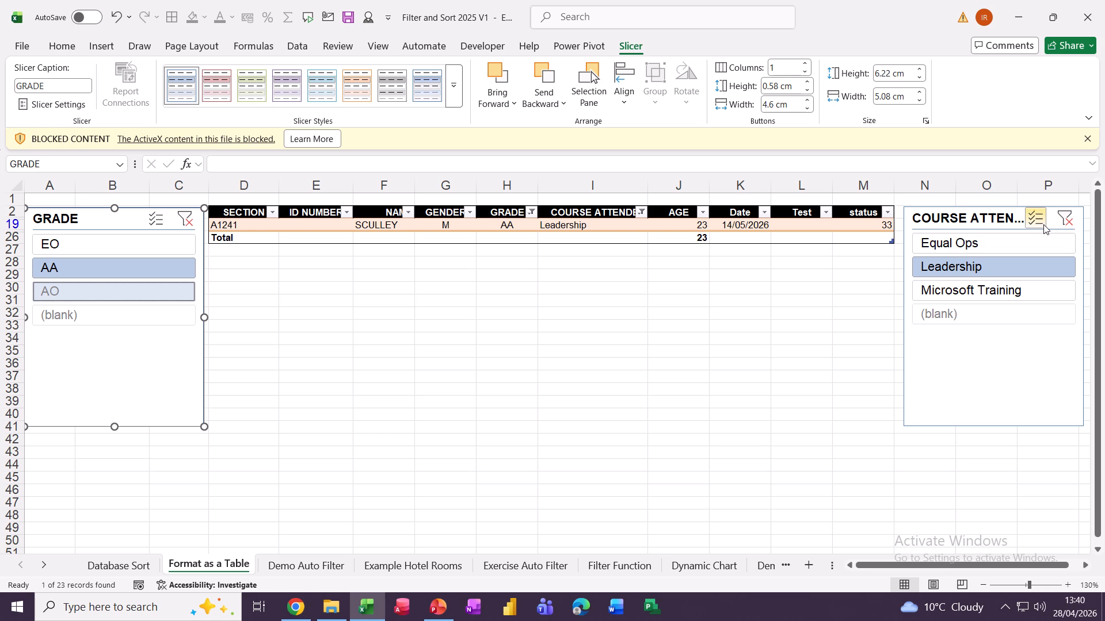
left_click(1066, 218)
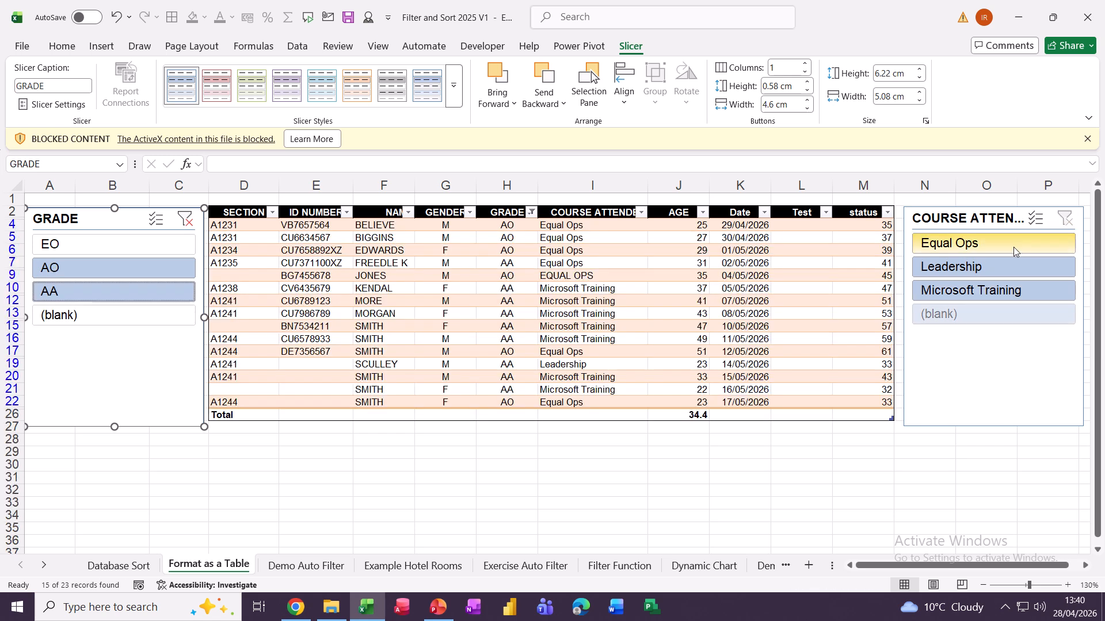
left_click(919, 244)
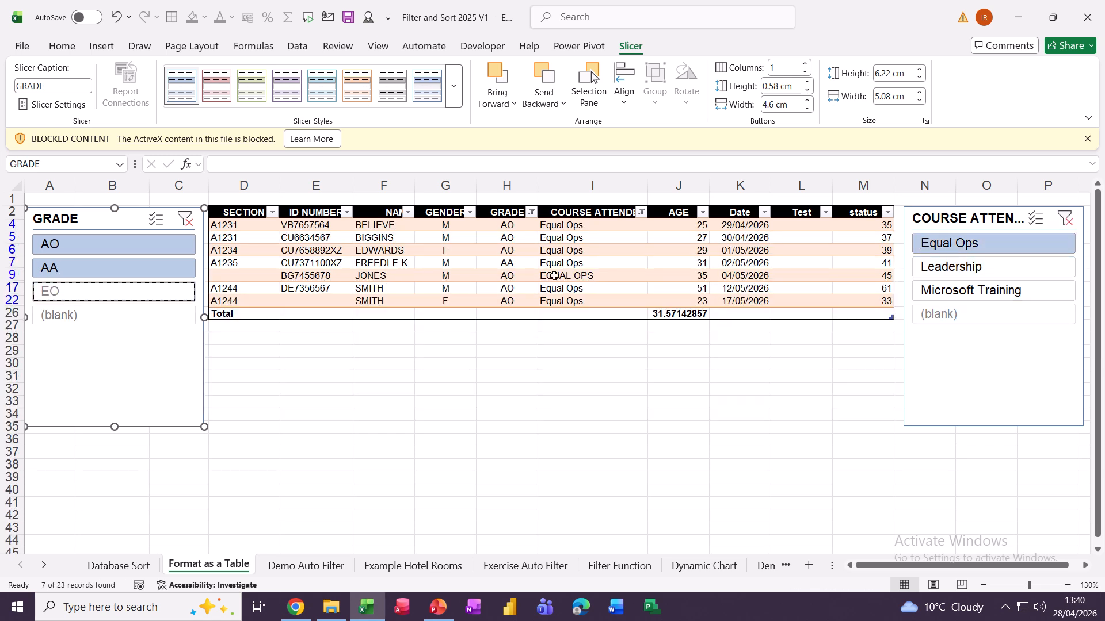
left_click(185, 219)
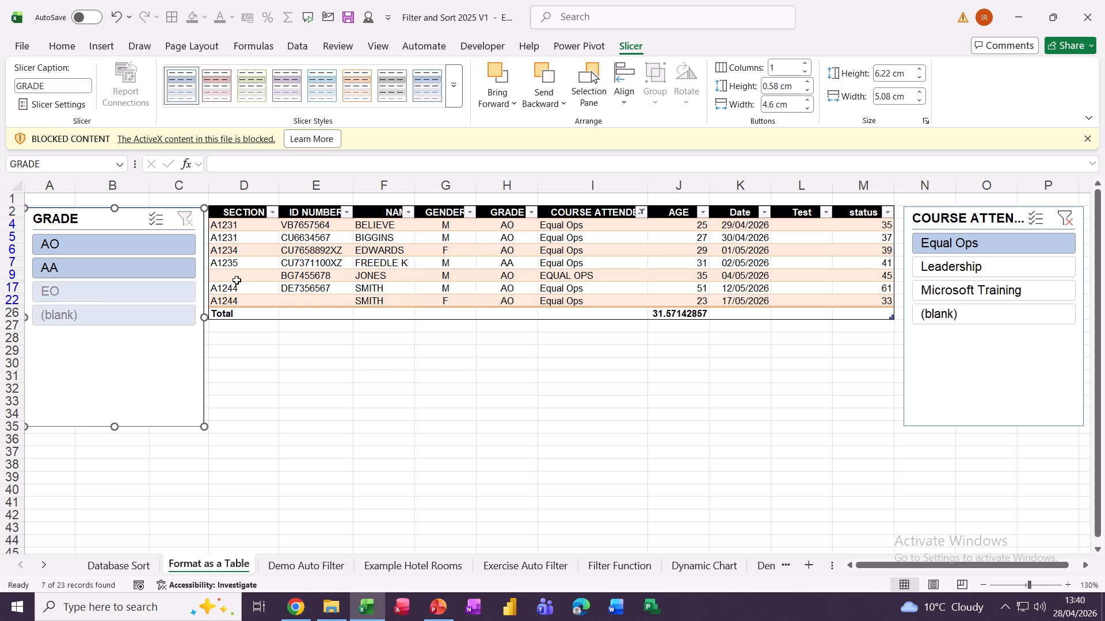
left_click(1065, 219)
left_click(607, 288)
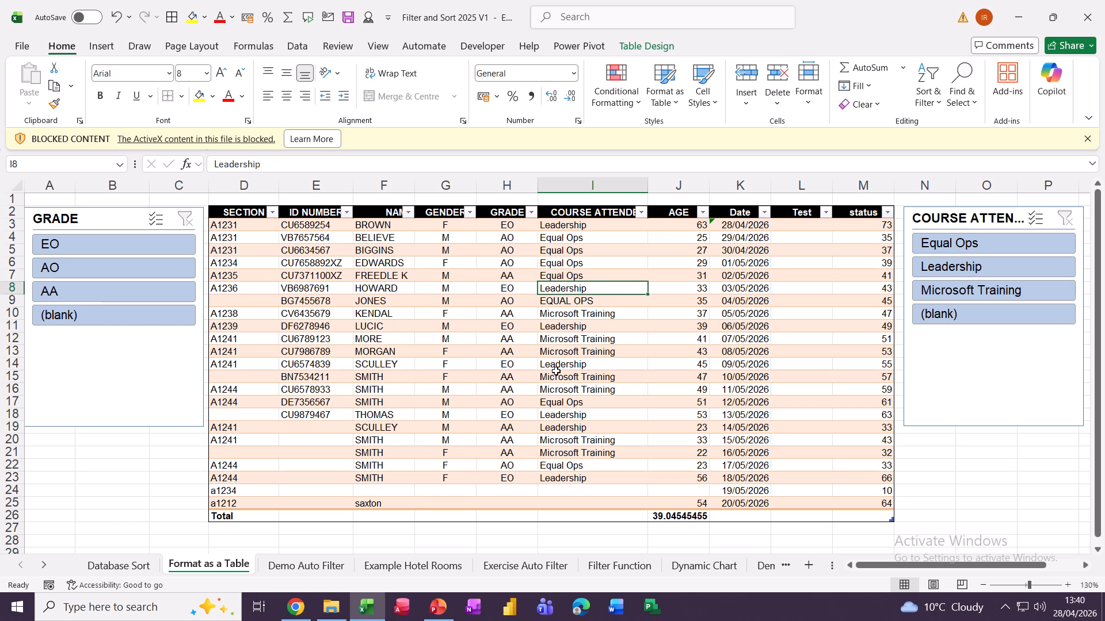
left_click(430, 294)
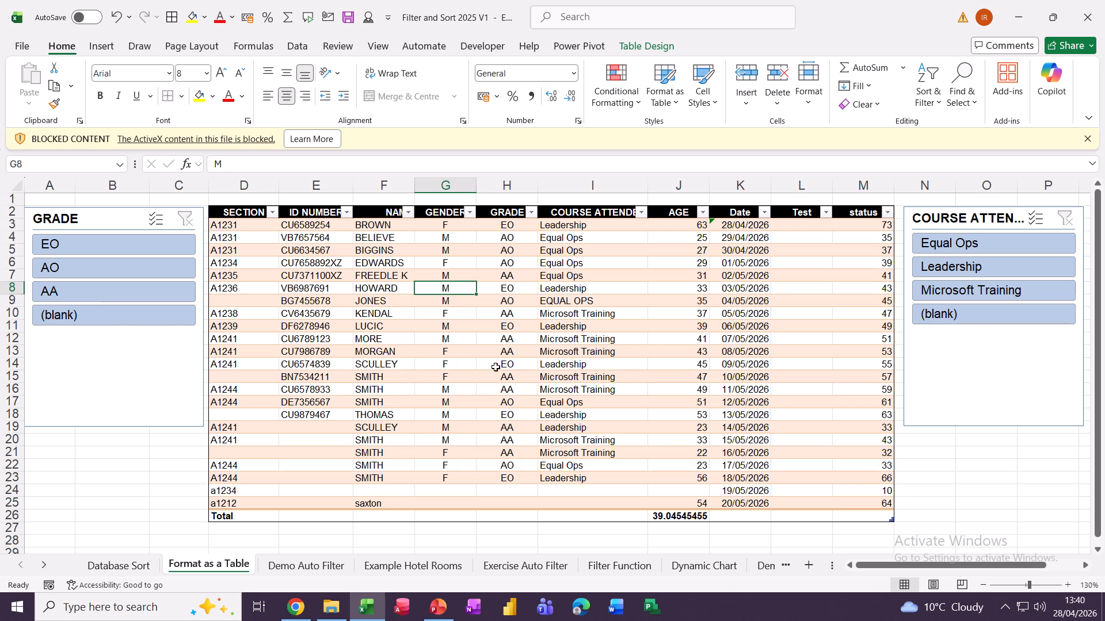
left_click(410, 217)
left_click(410, 217)
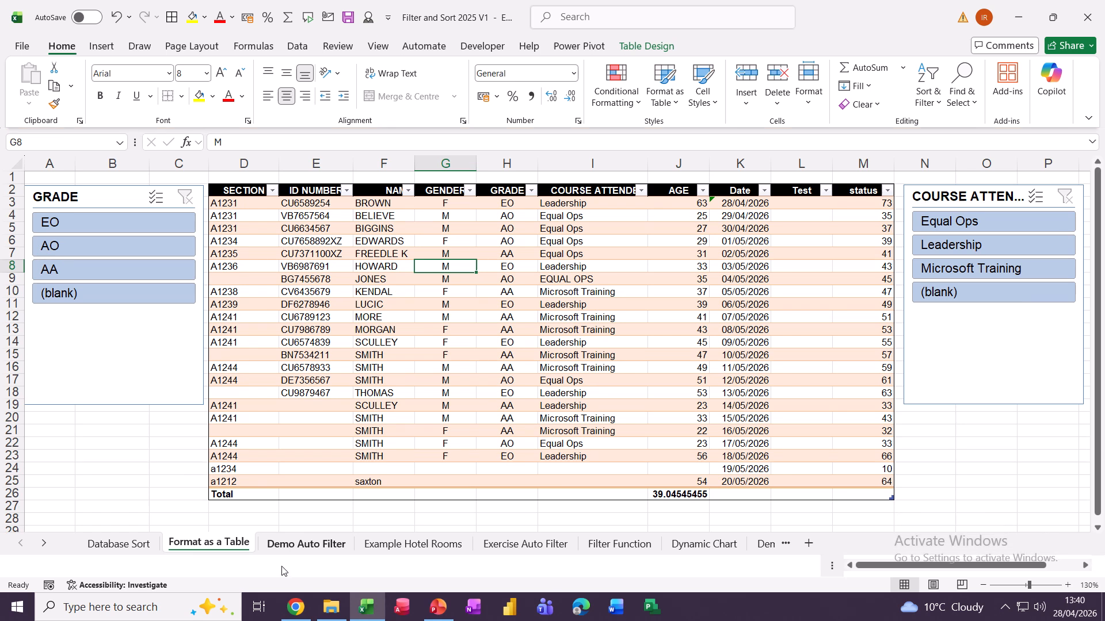
left_click(282, 569)
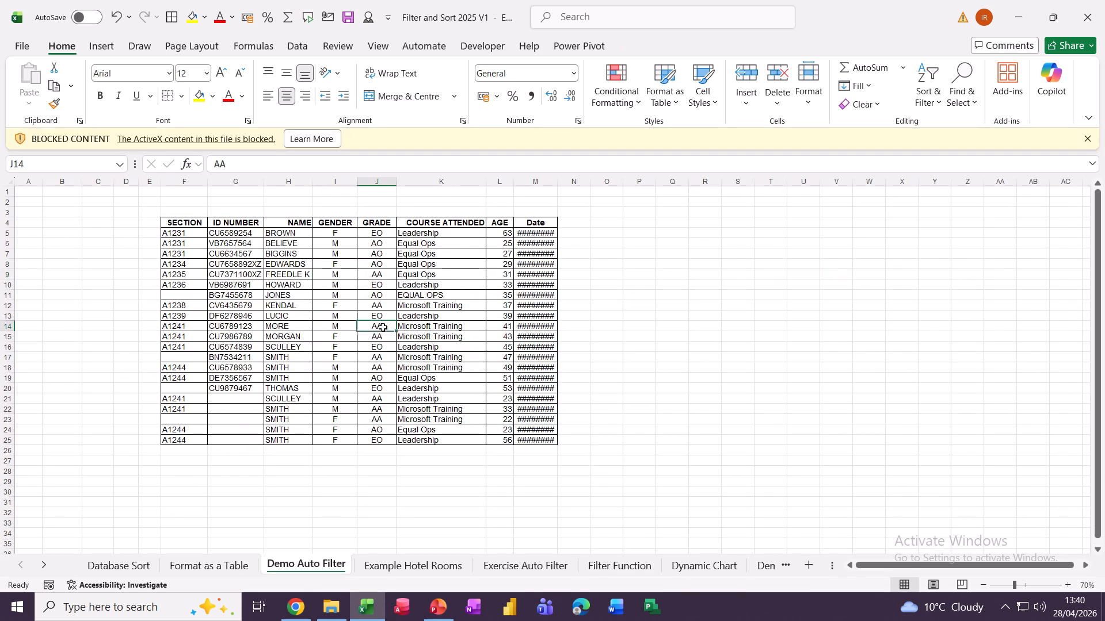
left_click(381, 327)
left_click(210, 566)
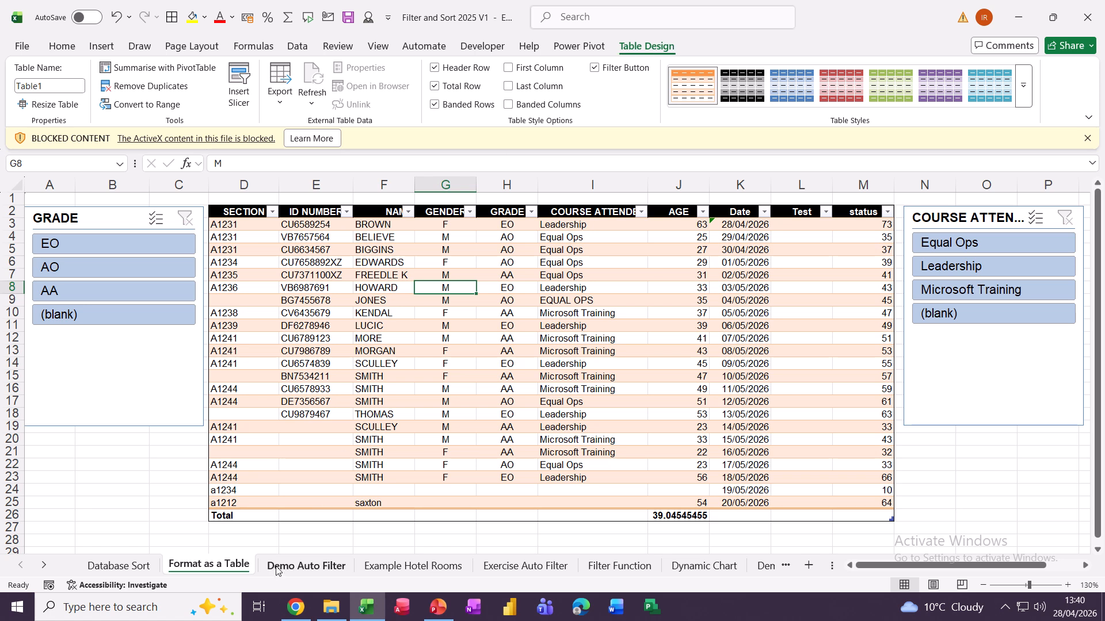
Open the Demo Auto Filter sheet and autofit the width of the Date column M.
left_click(305, 565)
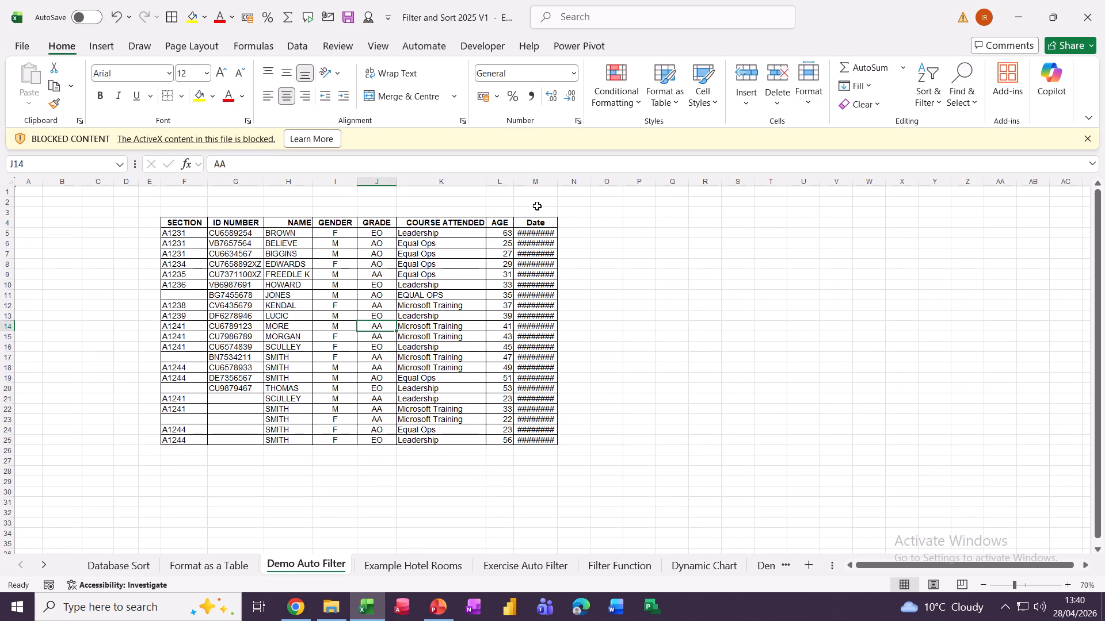
double_click(558, 183)
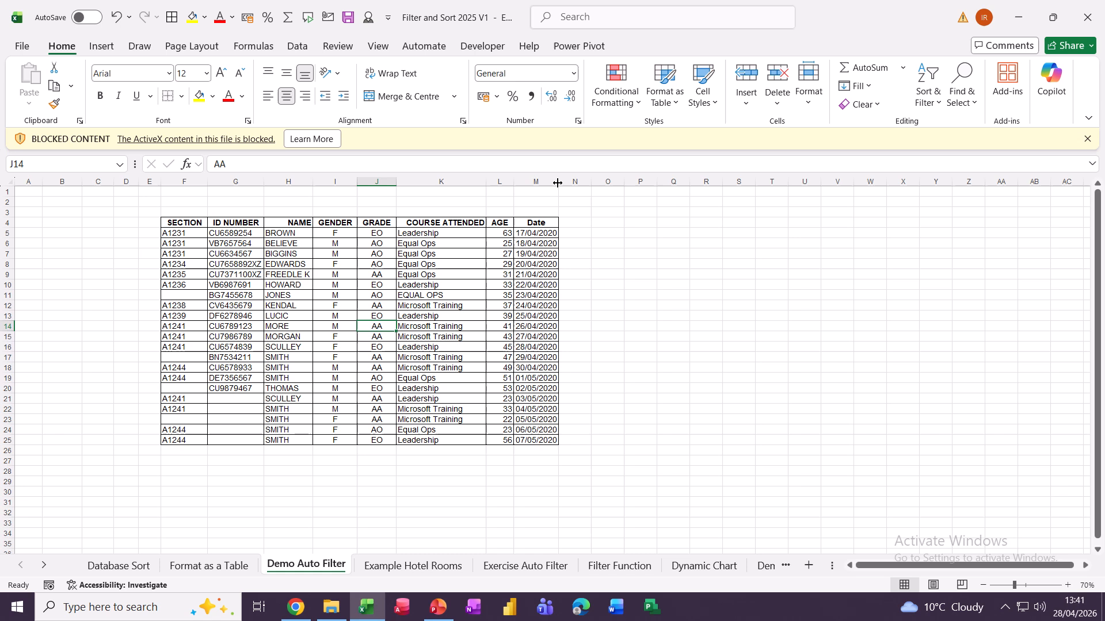
left_click(483, 315)
scroll(695, 357, "up", 2, "ctrl")
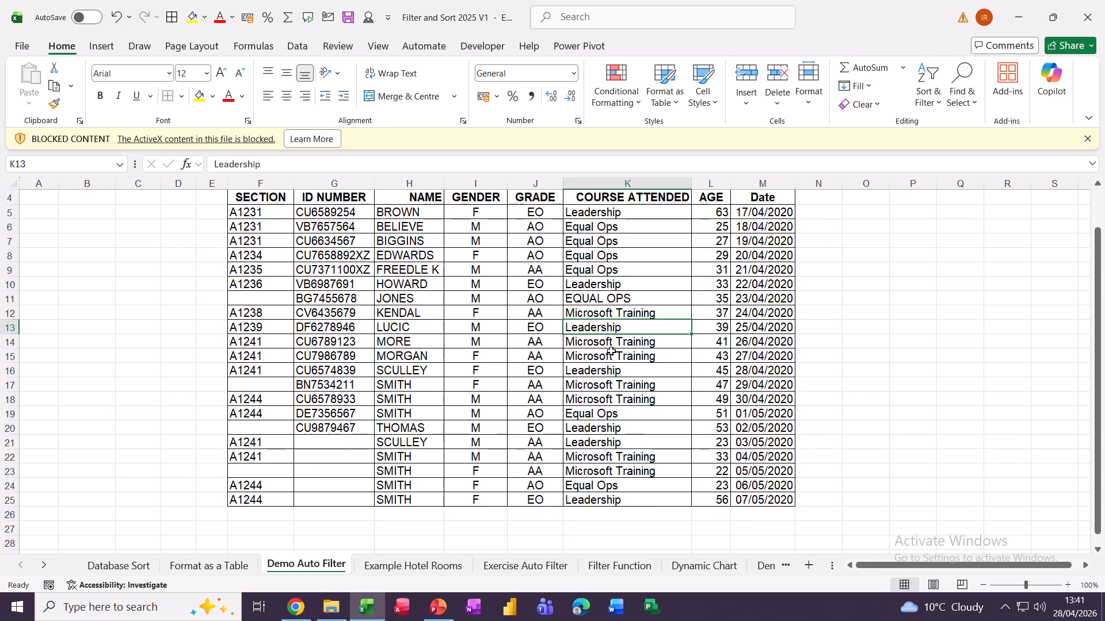
Turn on filter buttons for the header row of the list starting at F4.
key("Up")
key("Up")
key("Up")
key("Left")
key("Left")
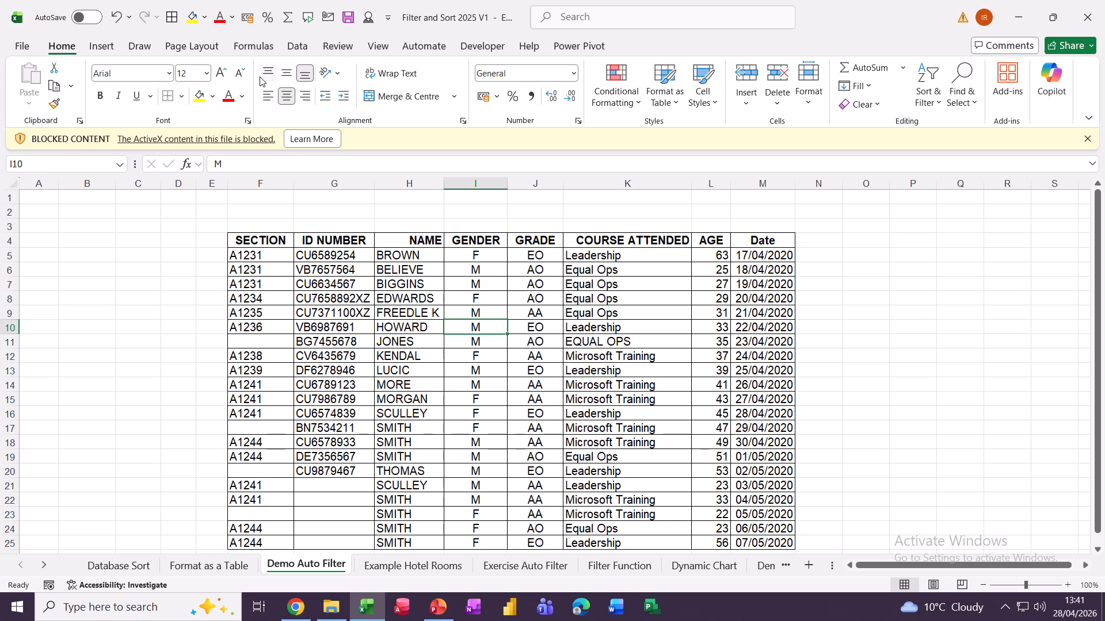
left_click(295, 49)
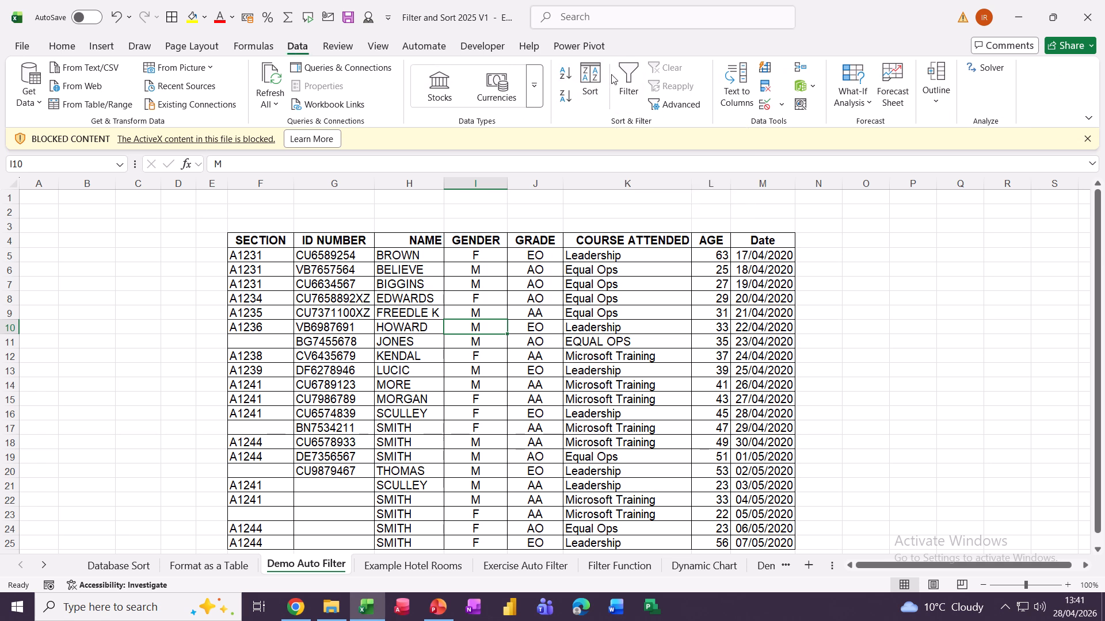
left_click(629, 81)
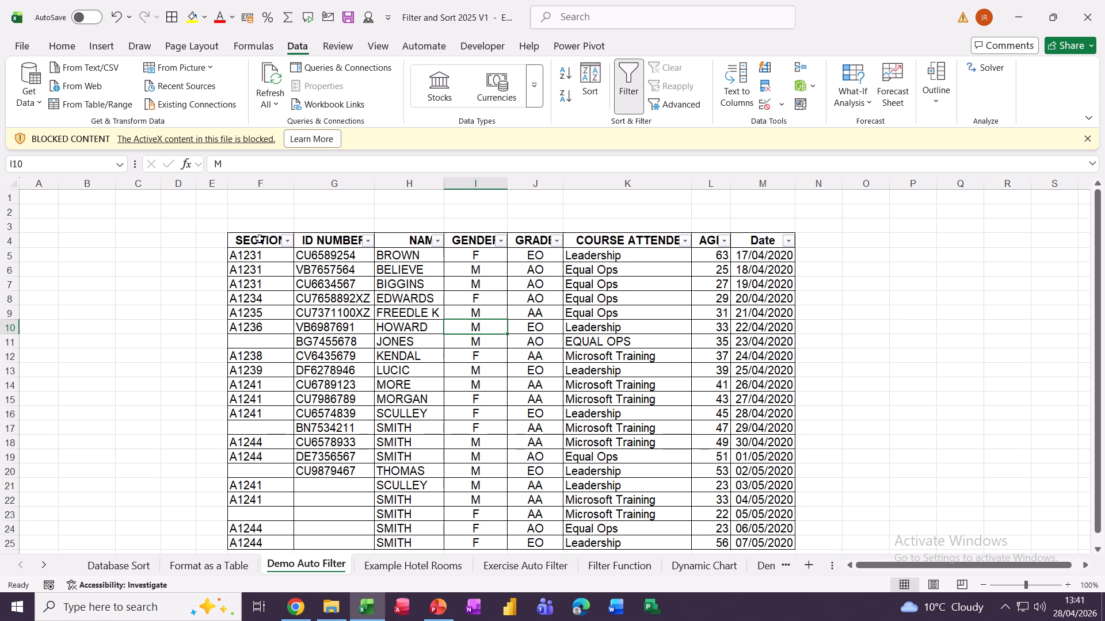
Fill the header cells F4:M4 with yellow.
left_click_drag(254, 241, 762, 241)
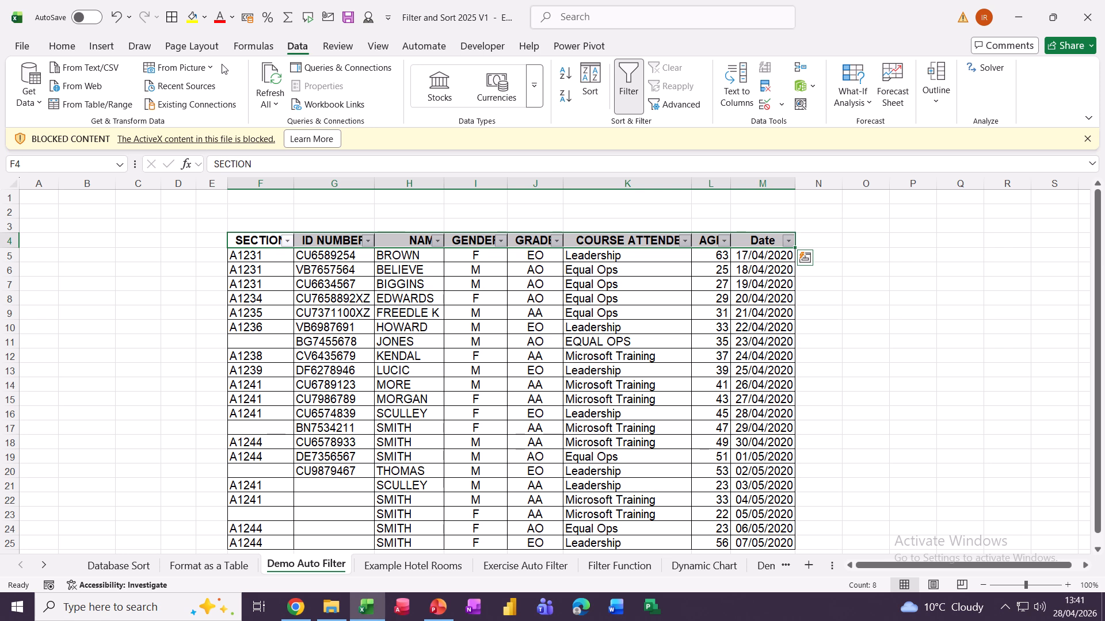
left_click(191, 17)
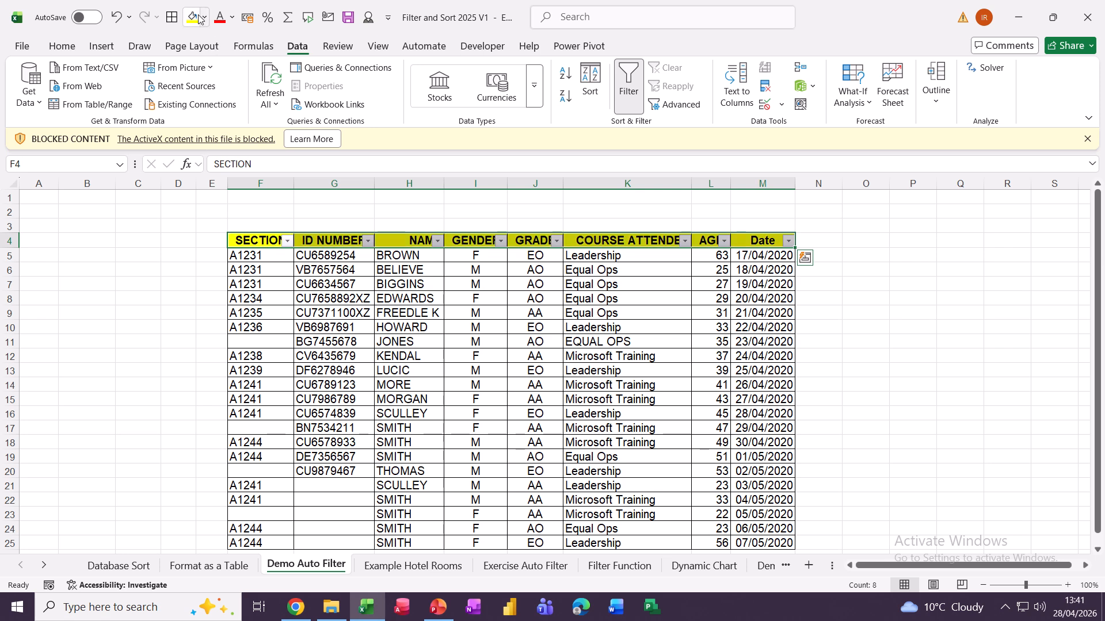
left_click(480, 309)
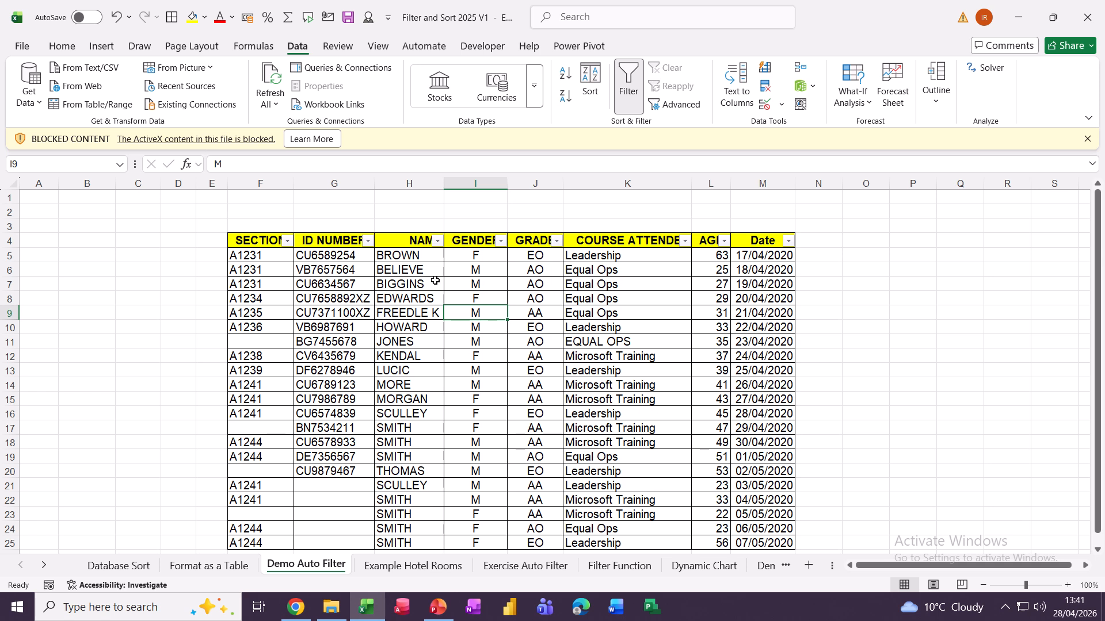
Filter the GENDER column to show only M by excluding F, and clear the filter again.
left_click(500, 241)
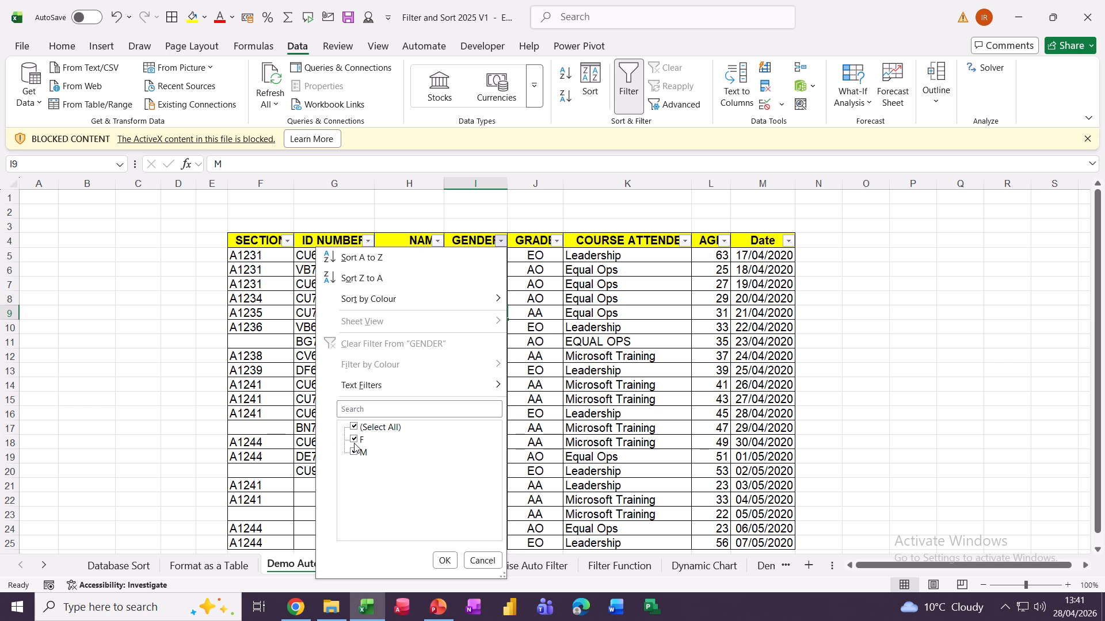
left_click(354, 442)
left_click(442, 561)
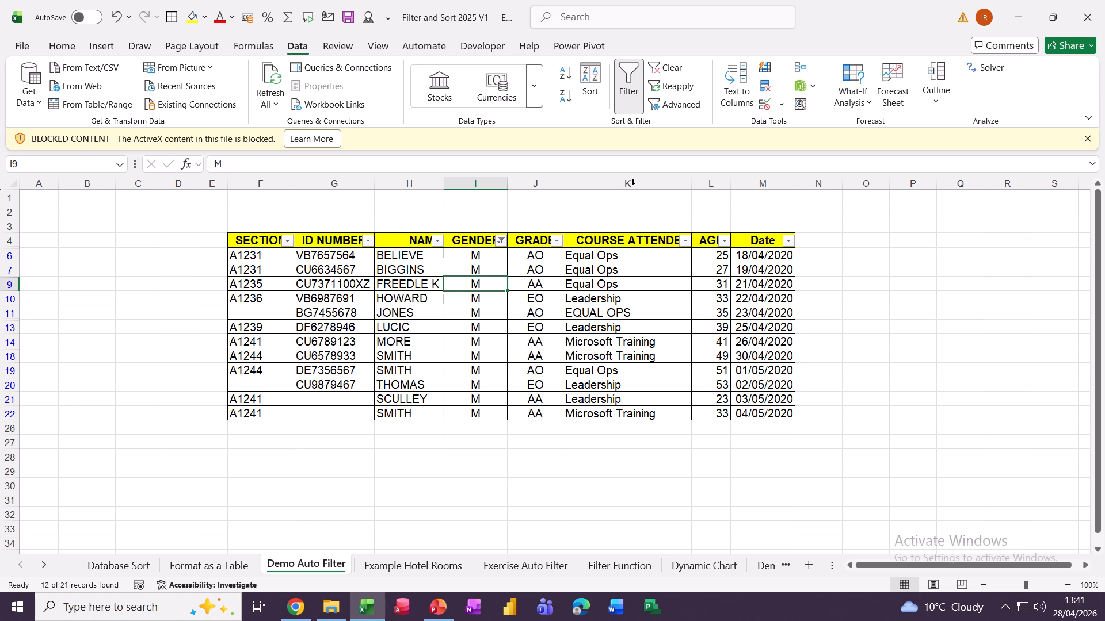
left_click(664, 69)
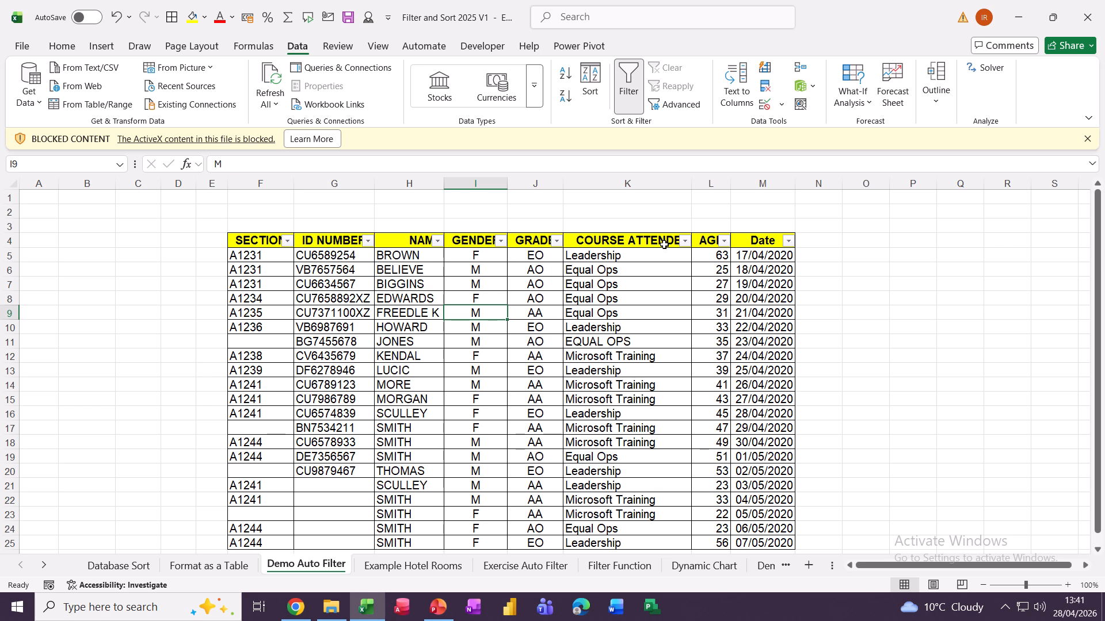
Filter the COURSE ATTENDED column to show only Equal Ops, and clear the filter again.
left_click(684, 241)
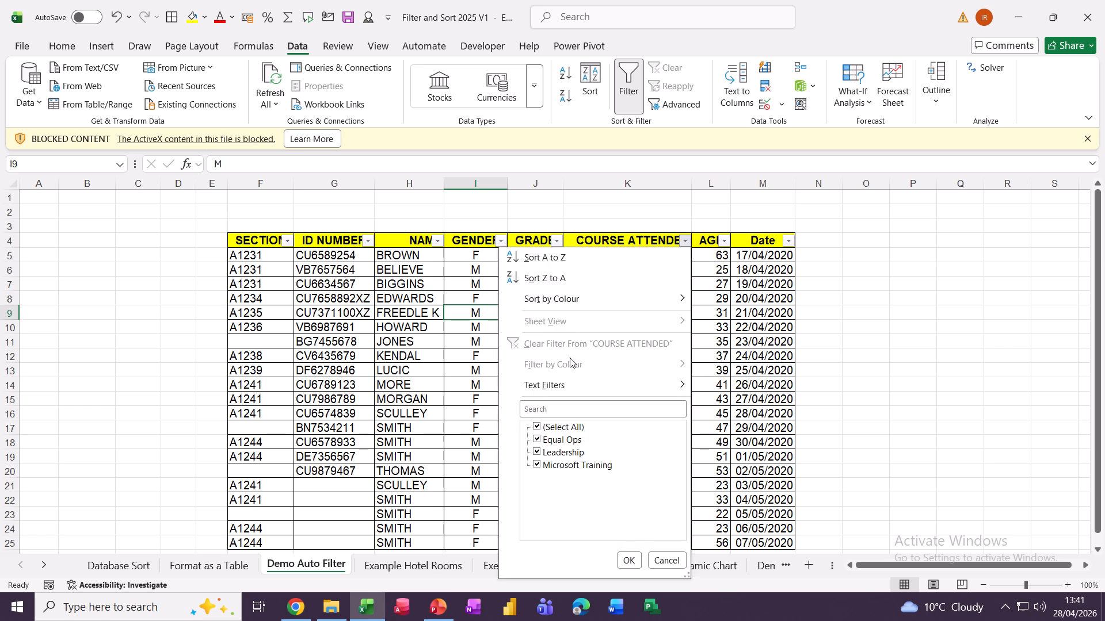
left_click(537, 428)
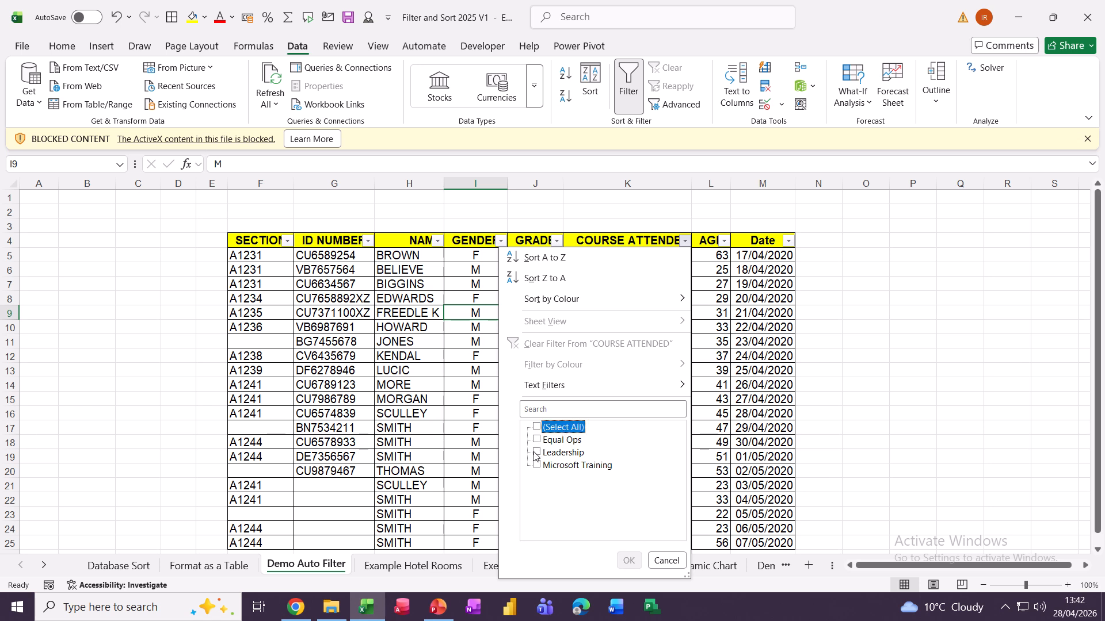
left_click(536, 441)
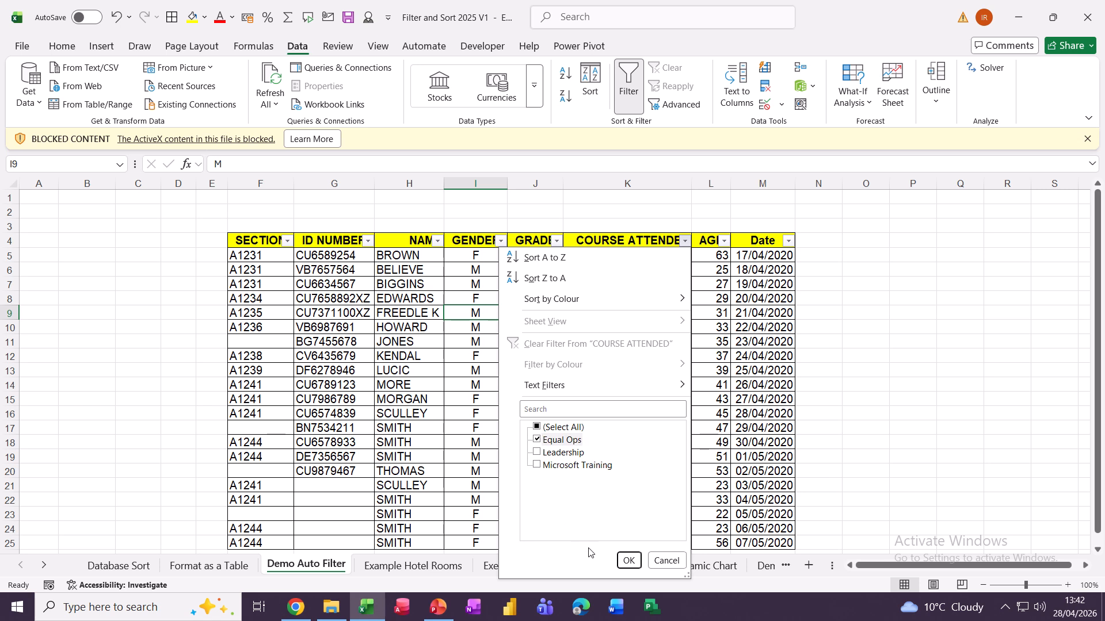
left_click(629, 560)
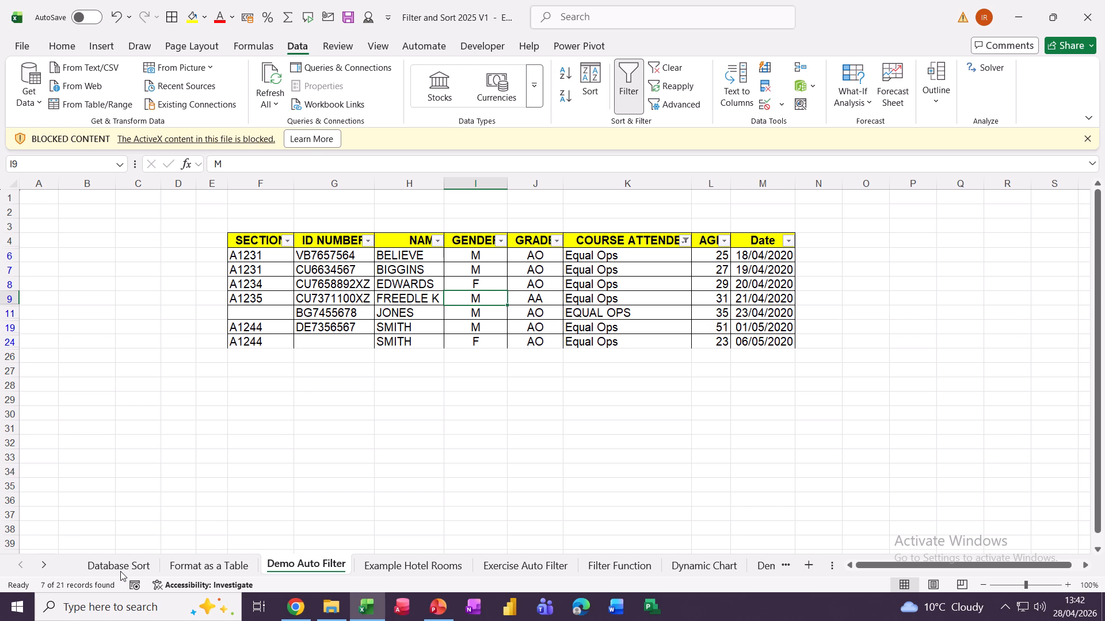
left_click(669, 70)
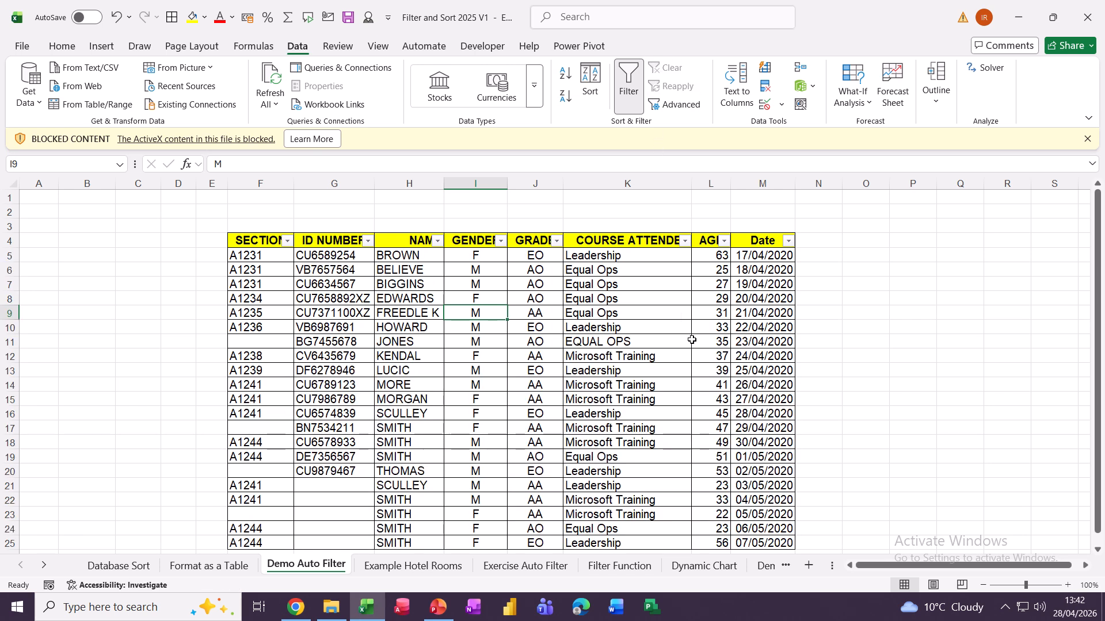
Filter the GENDER column to show only F by excluding M.
left_click(500, 241)
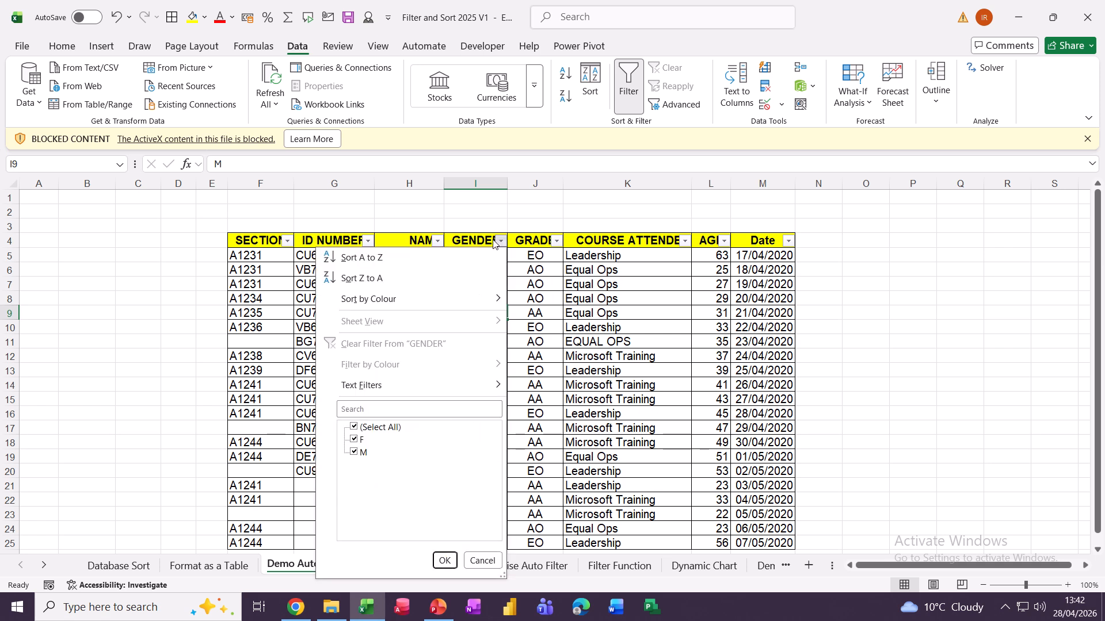
left_click(362, 452)
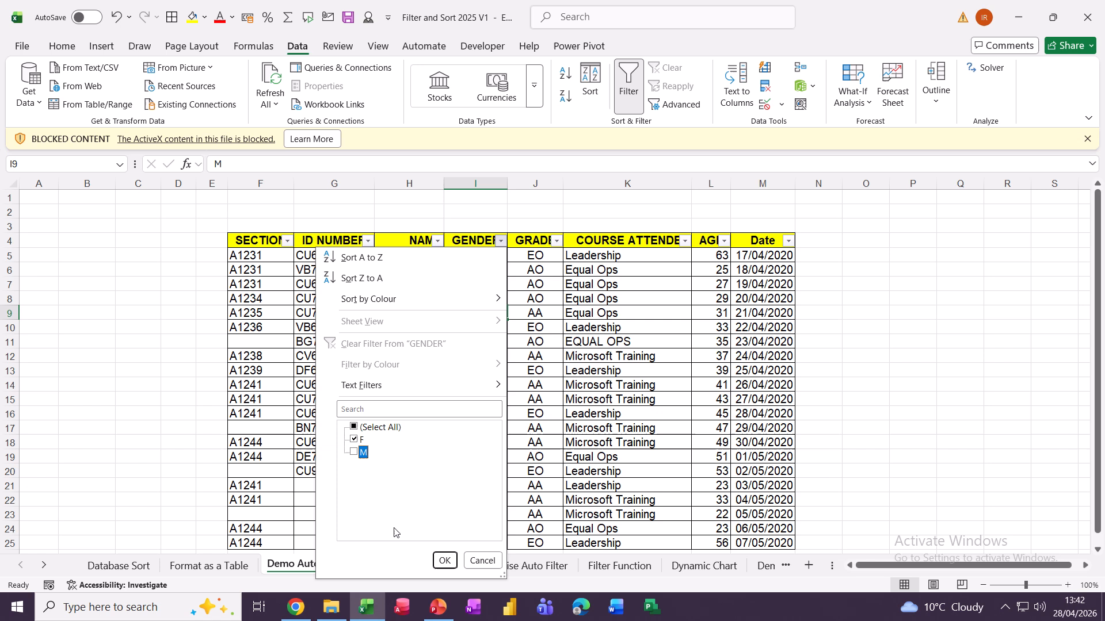
left_click(442, 559)
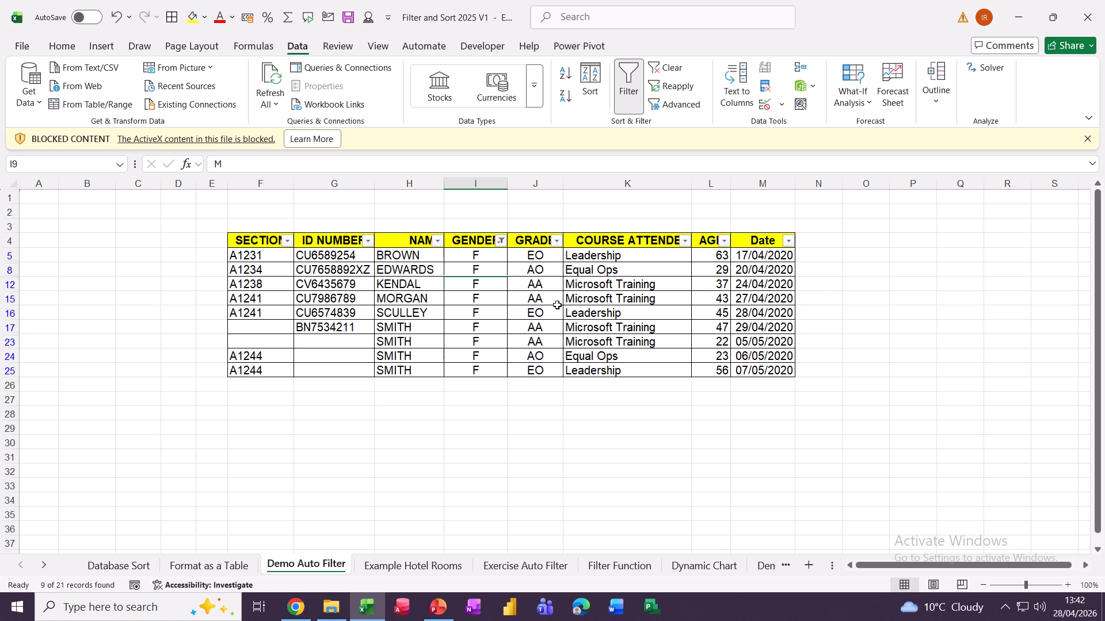
Narrow the filtered list to grade AA in the GRADE column, and clear all filters again.
left_click(557, 242)
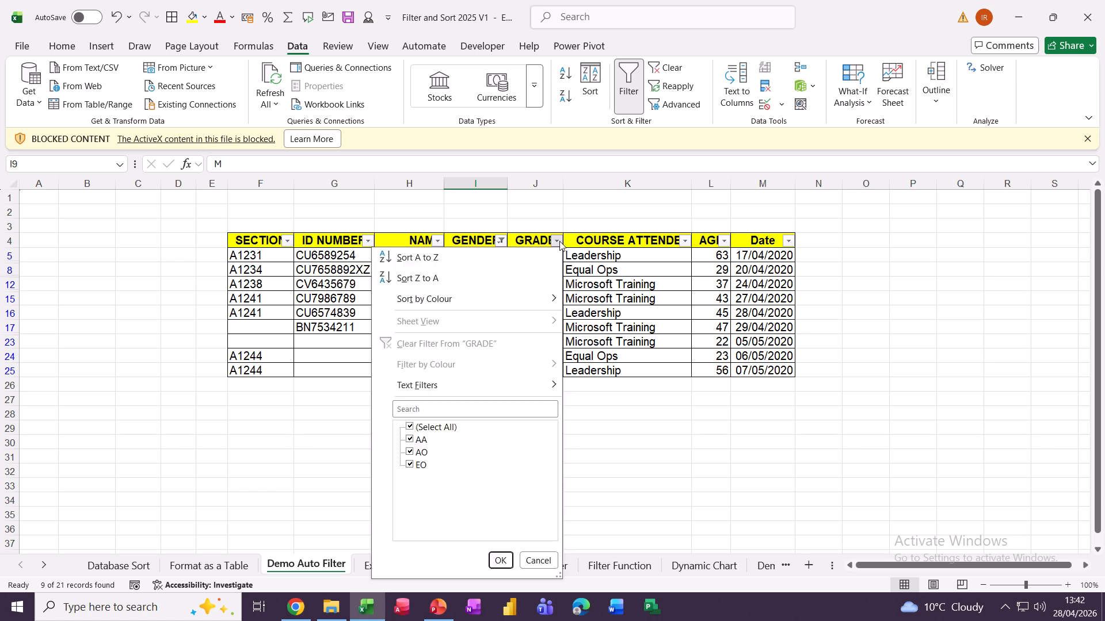
left_click(409, 428)
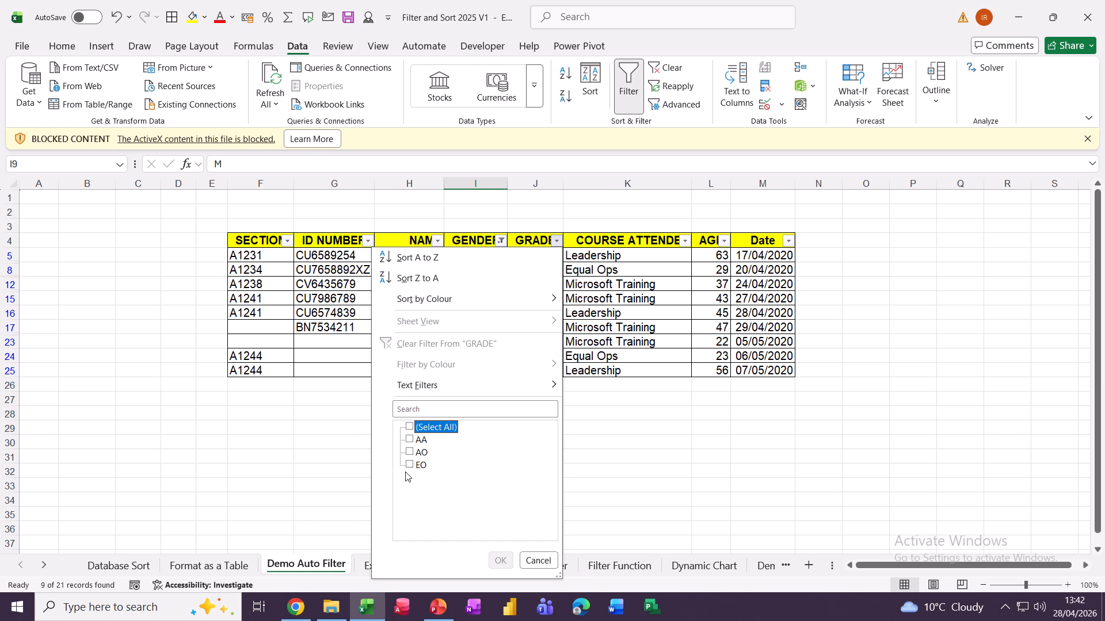
left_click(410, 440)
left_click(499, 562)
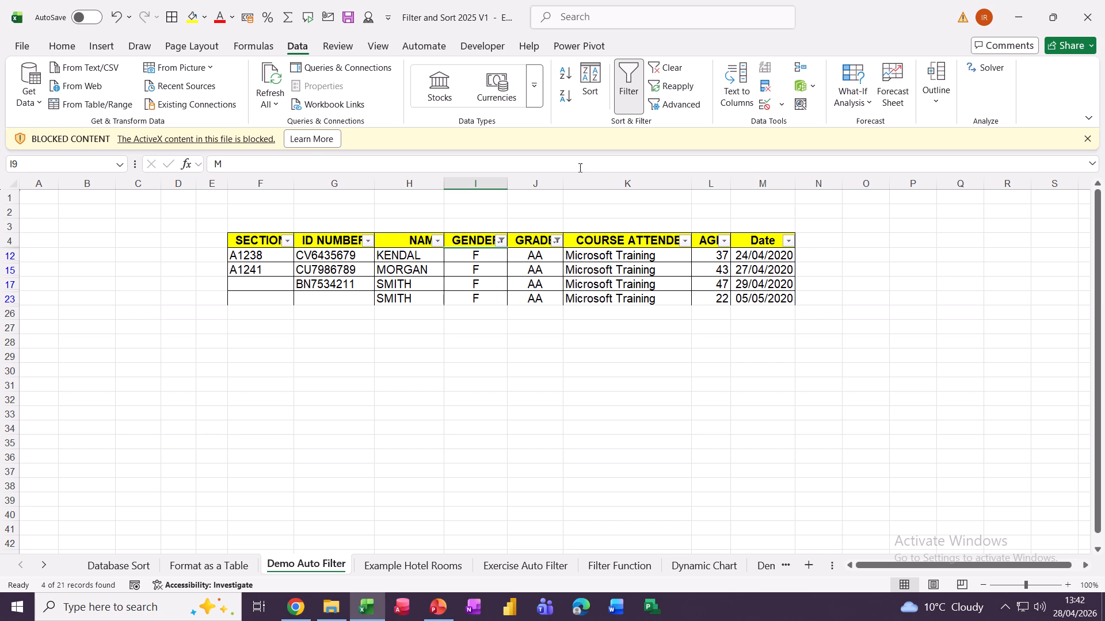
left_click(667, 68)
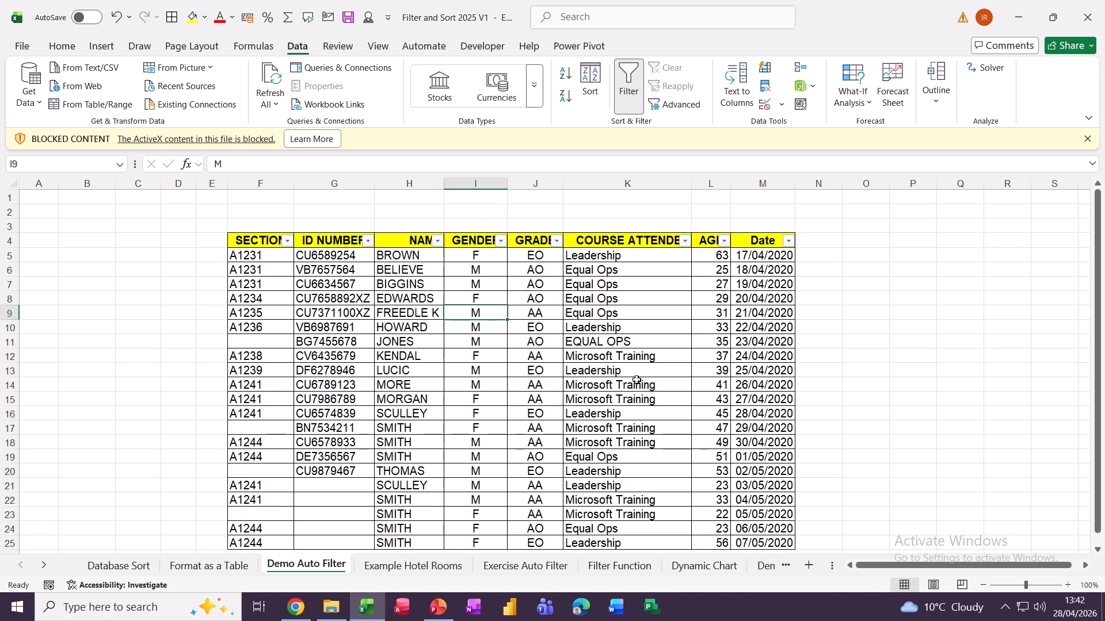
Start a Between date filter on the Date column with 17/04/2020 as the earliest date.
left_click(788, 241)
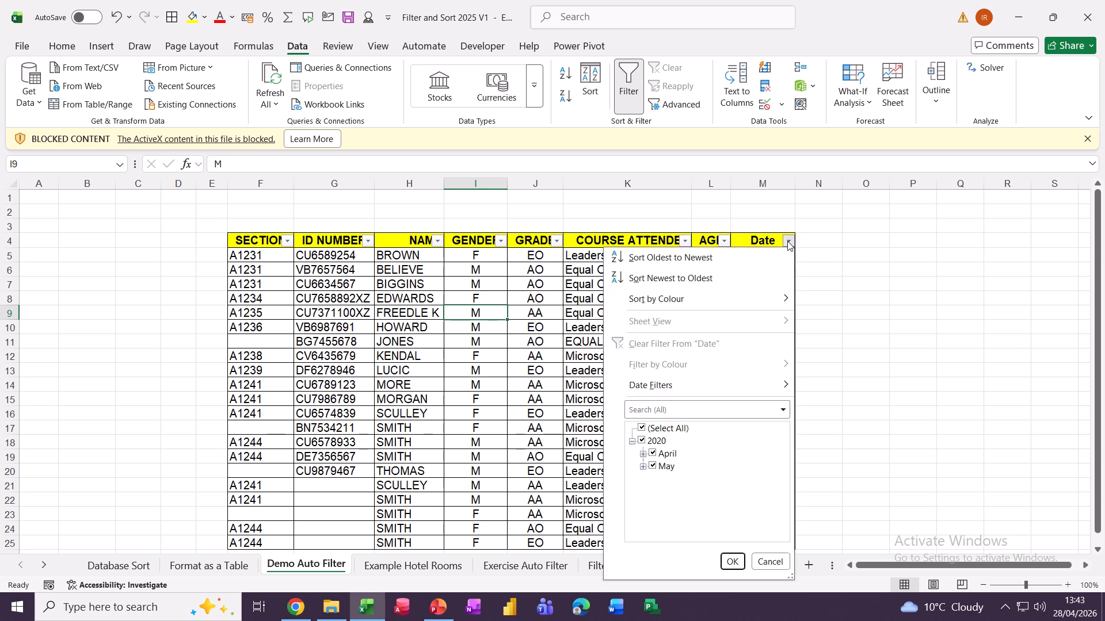
left_click(547, 355)
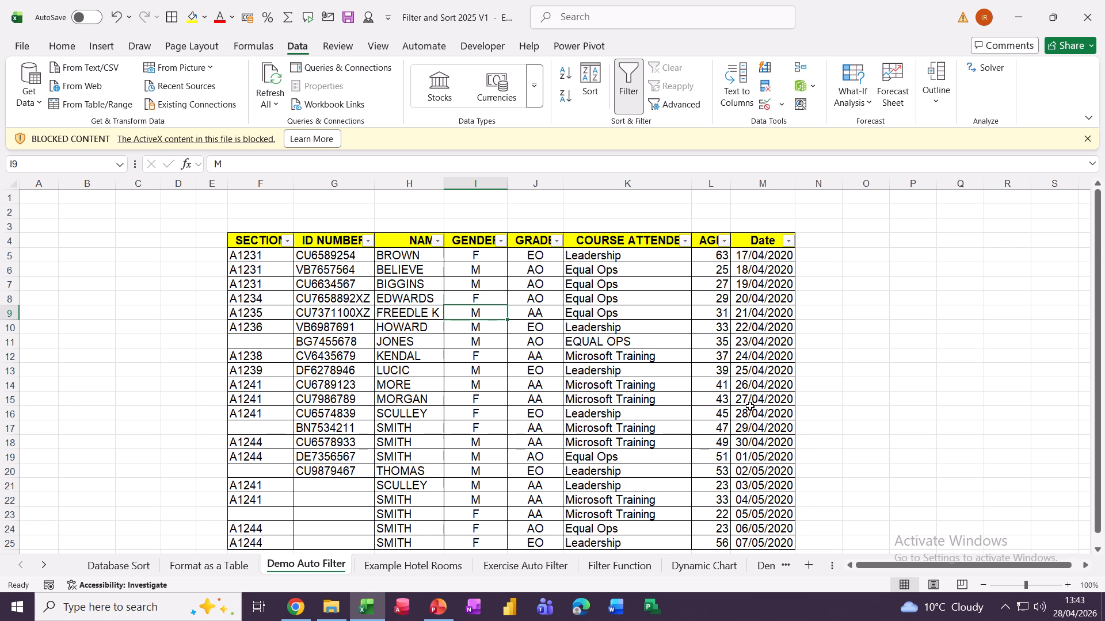
left_click(788, 241)
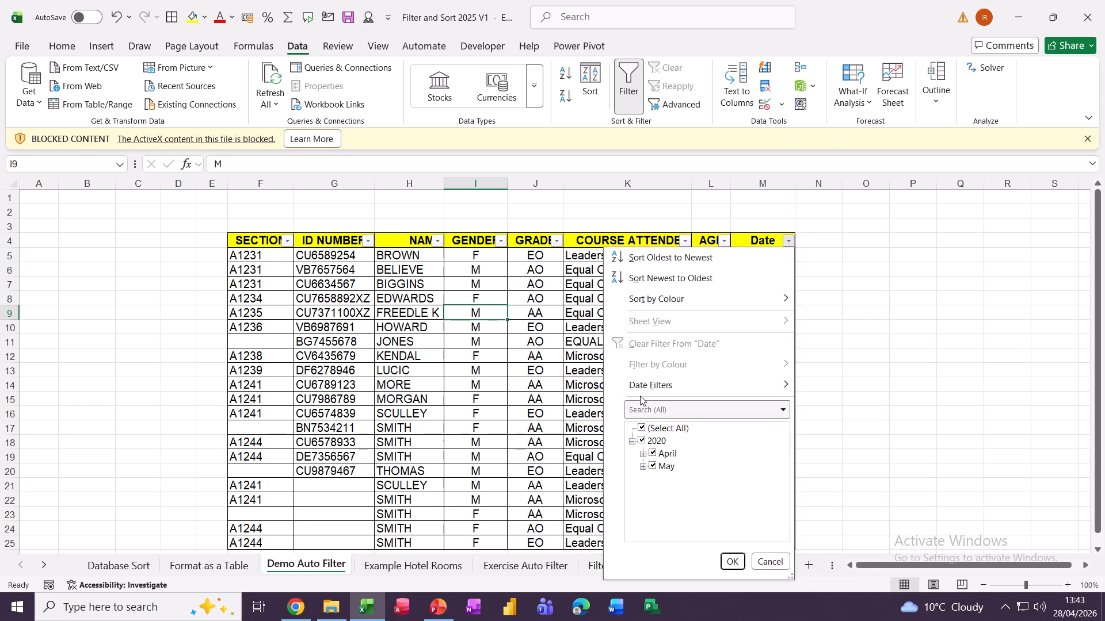
mouse_move(636, 387)
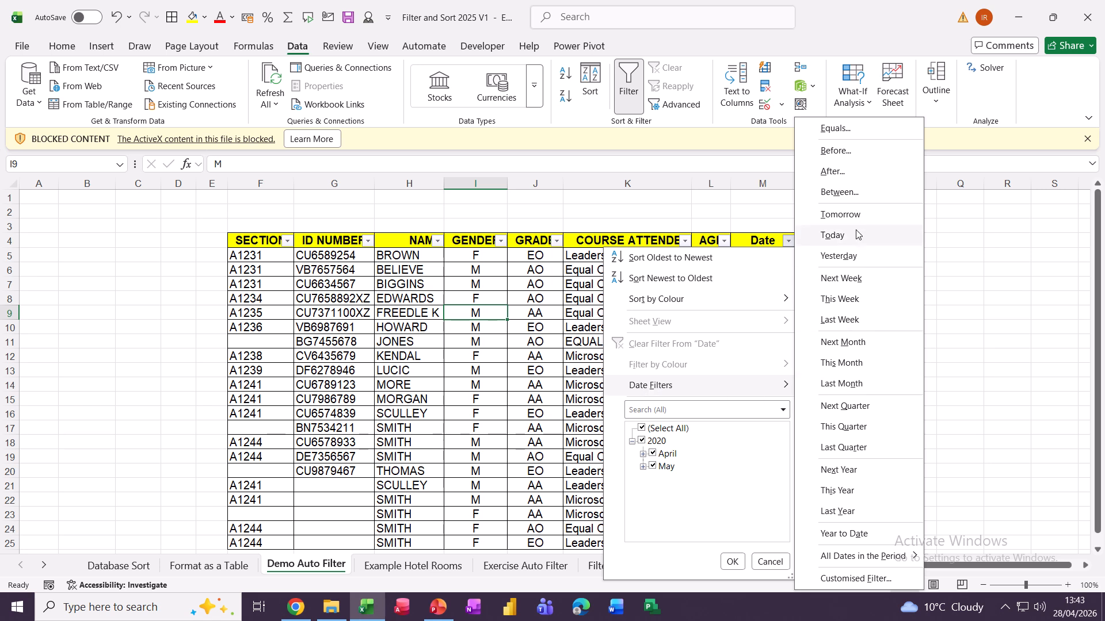
left_click(837, 194)
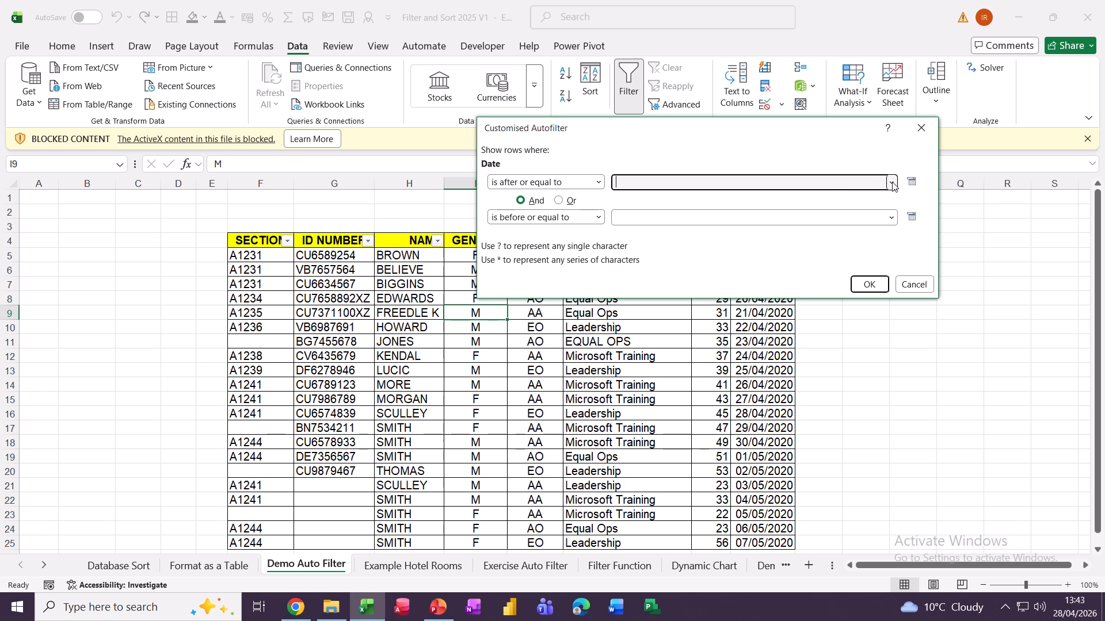
left_click(892, 183)
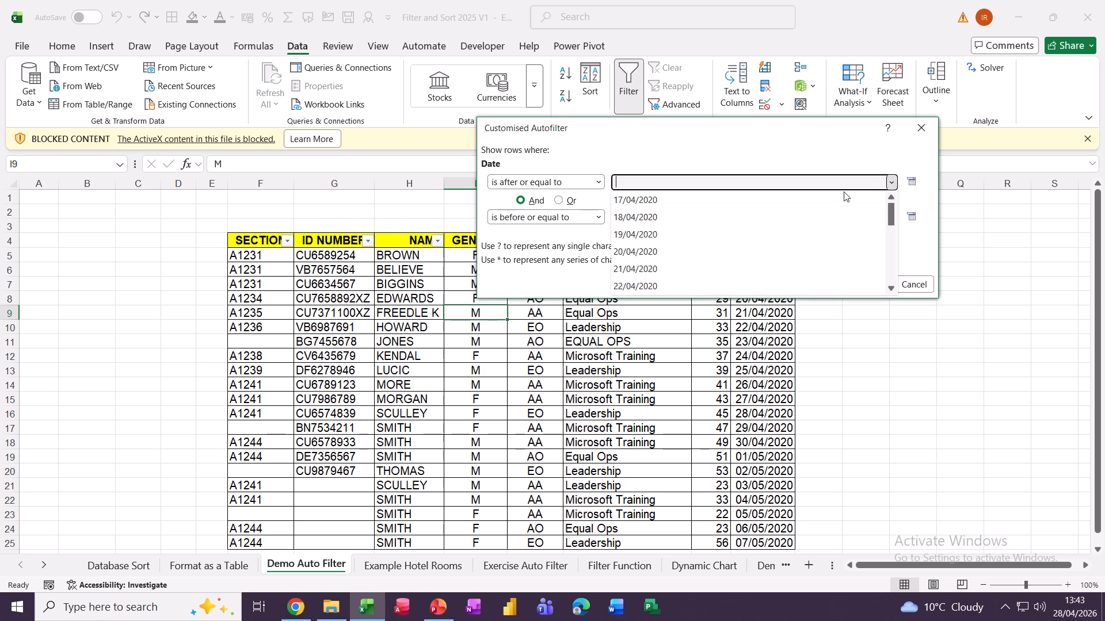
left_click(645, 201)
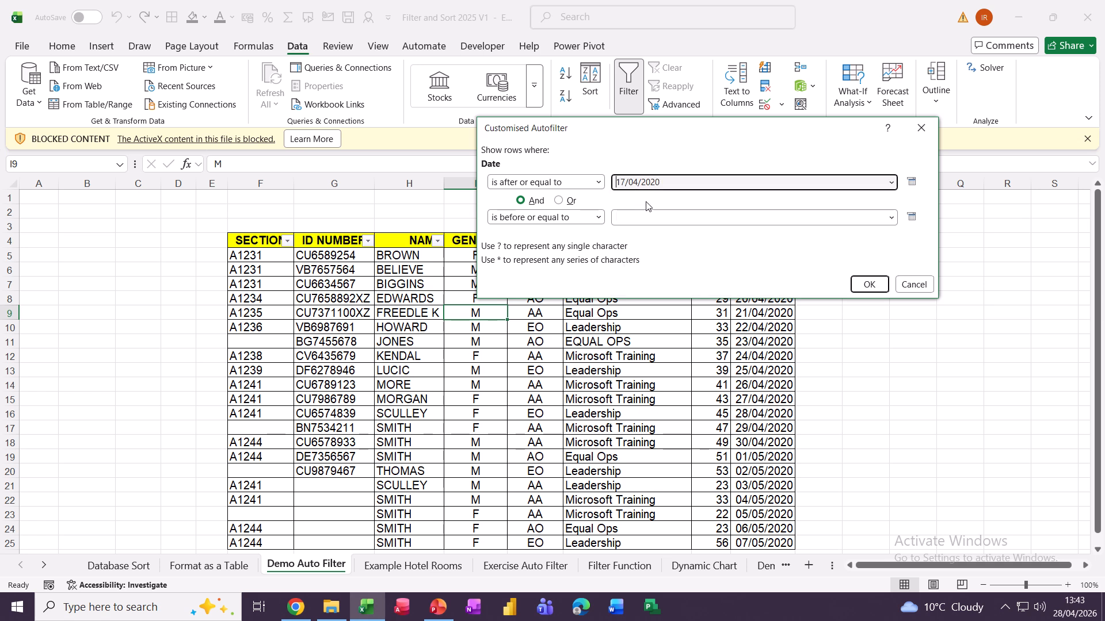
Set the latest date of the Between filter to 25/04/2020, apply it, and clear the filter again.
left_click(892, 219)
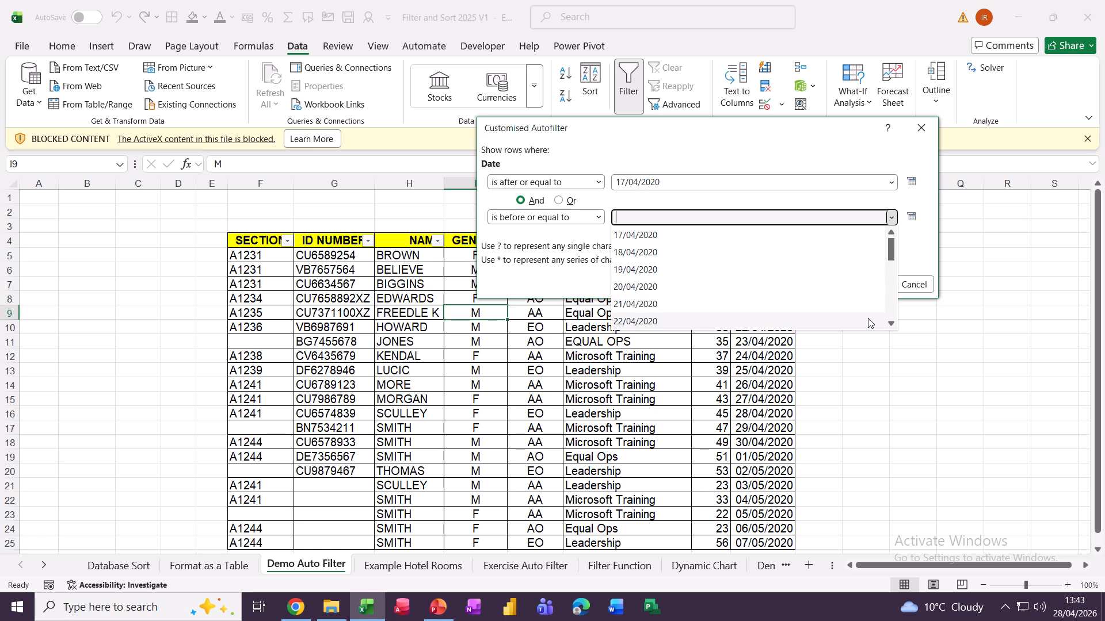
left_click(891, 323)
left_click(891, 324)
left_click(891, 323)
left_click(615, 322)
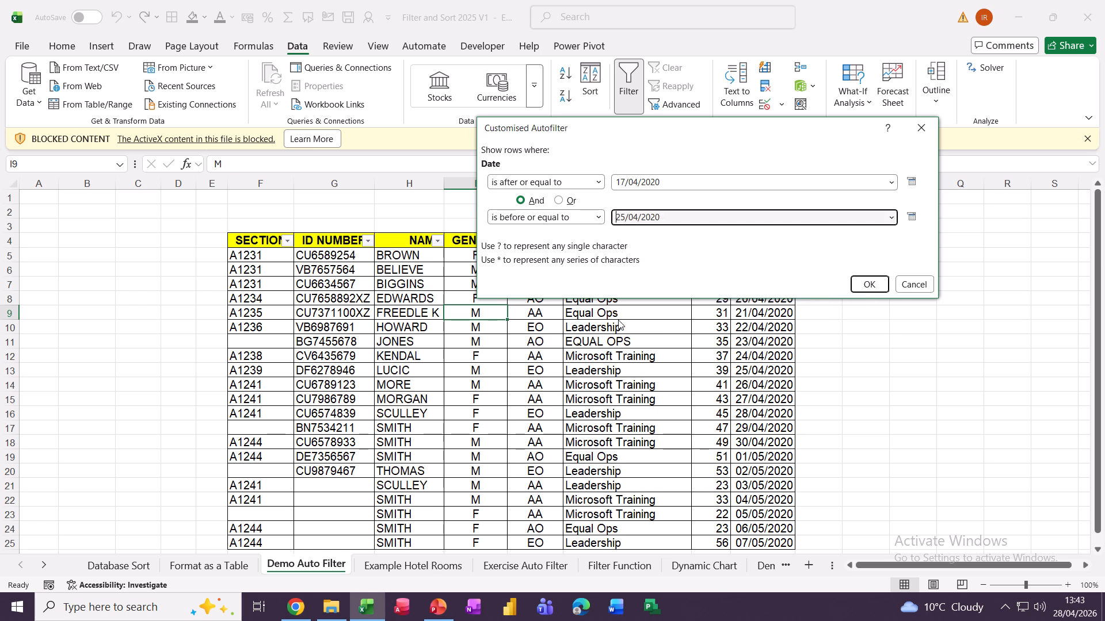
left_click(868, 285)
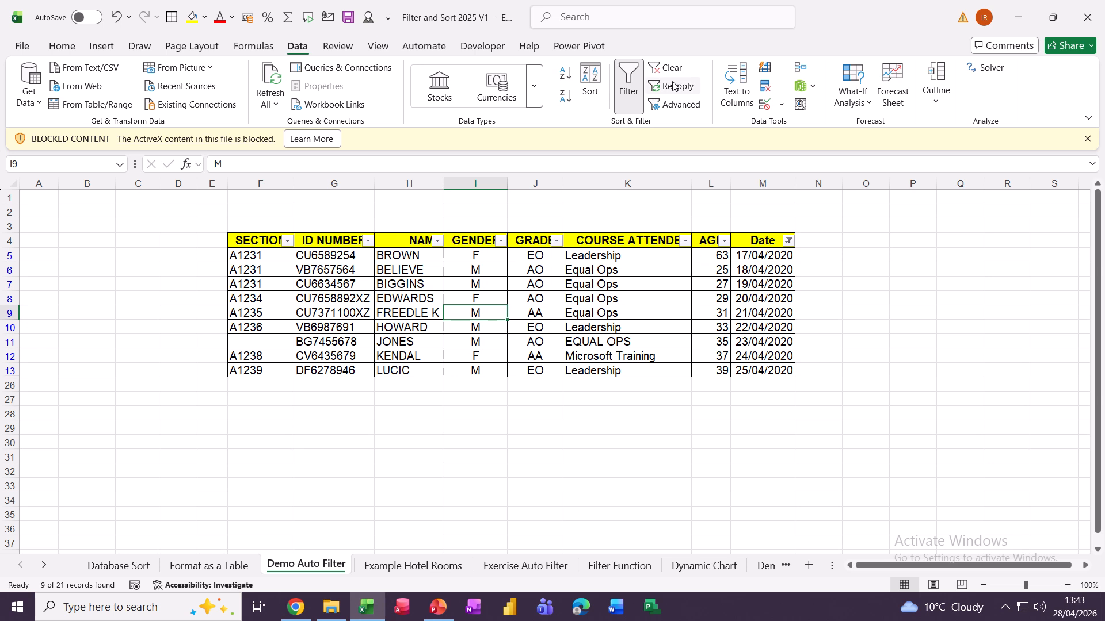
left_click(656, 68)
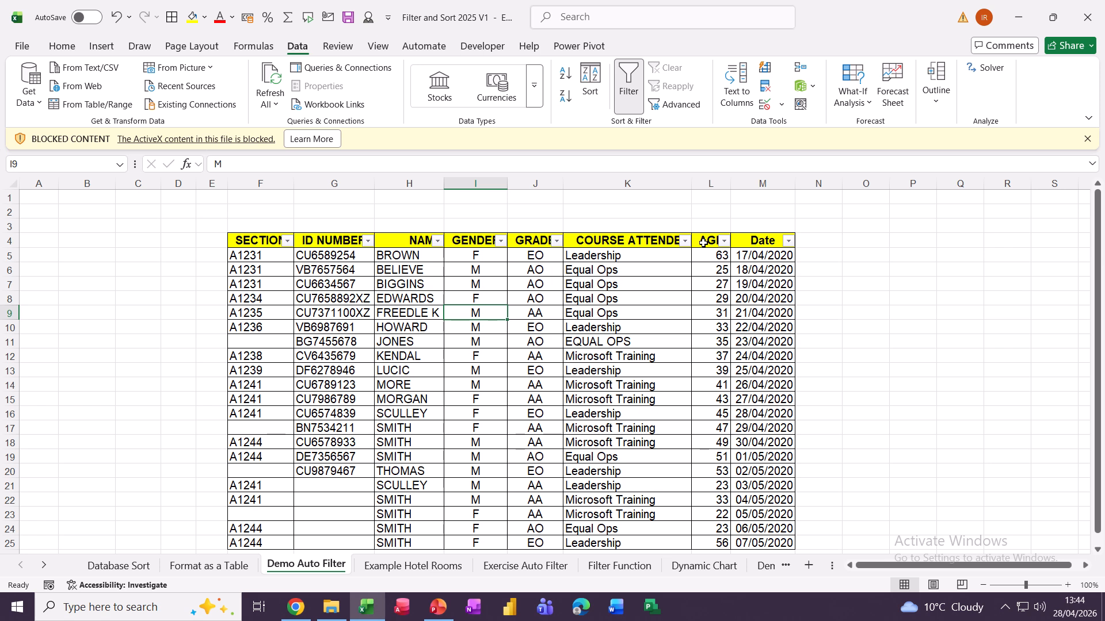
Start a customised number filter on the AGE column with the condition is greater than 50.
left_click(724, 241)
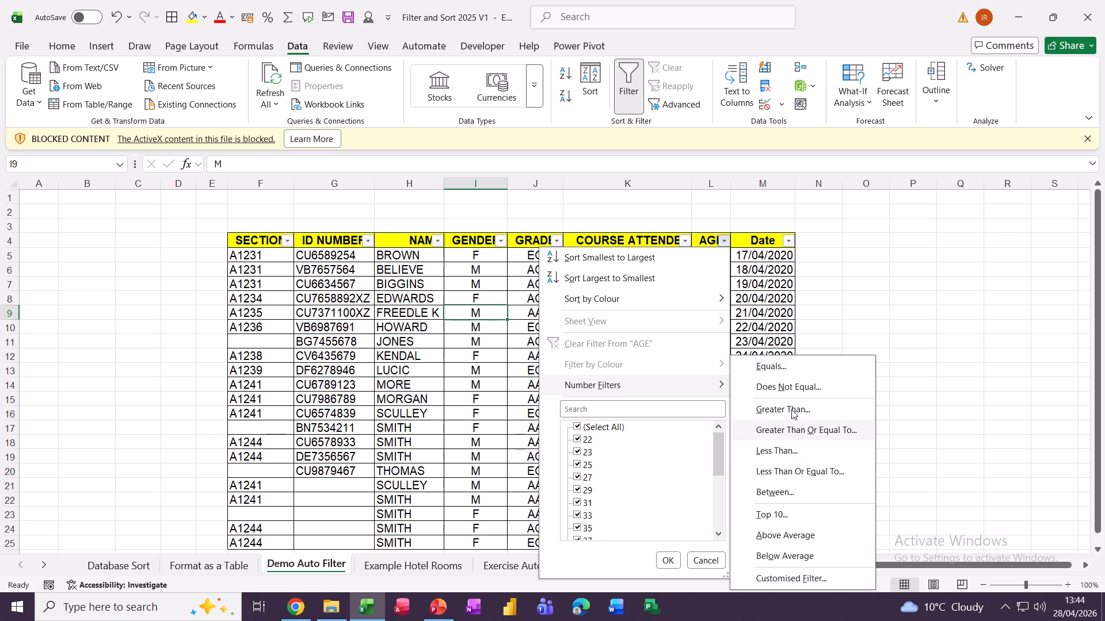
left_click(771, 581)
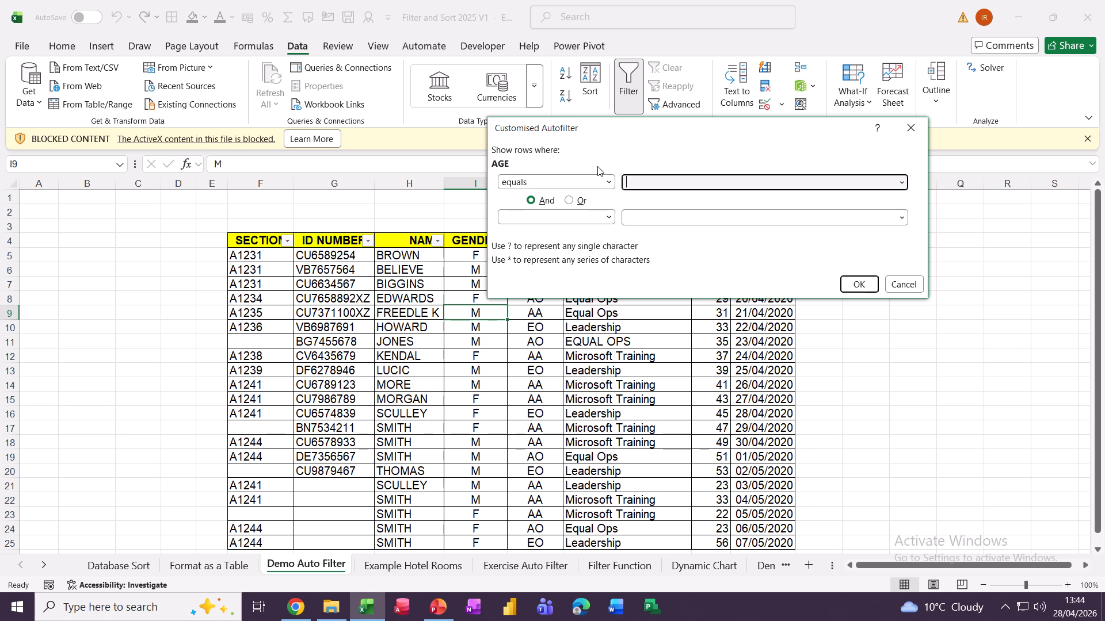
left_click(608, 183)
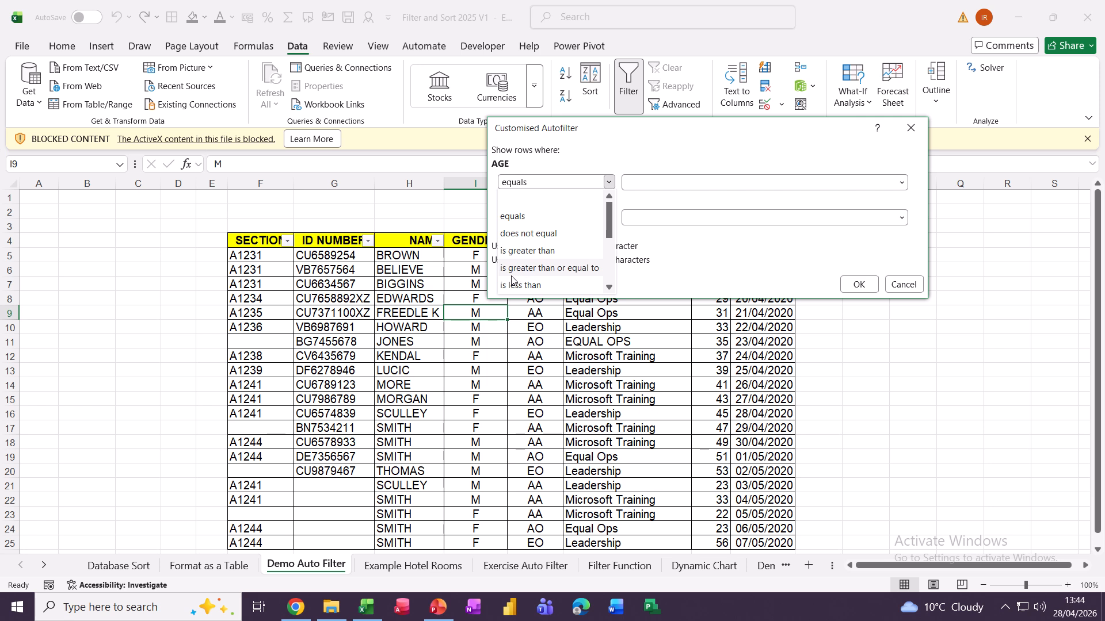
left_click(527, 252)
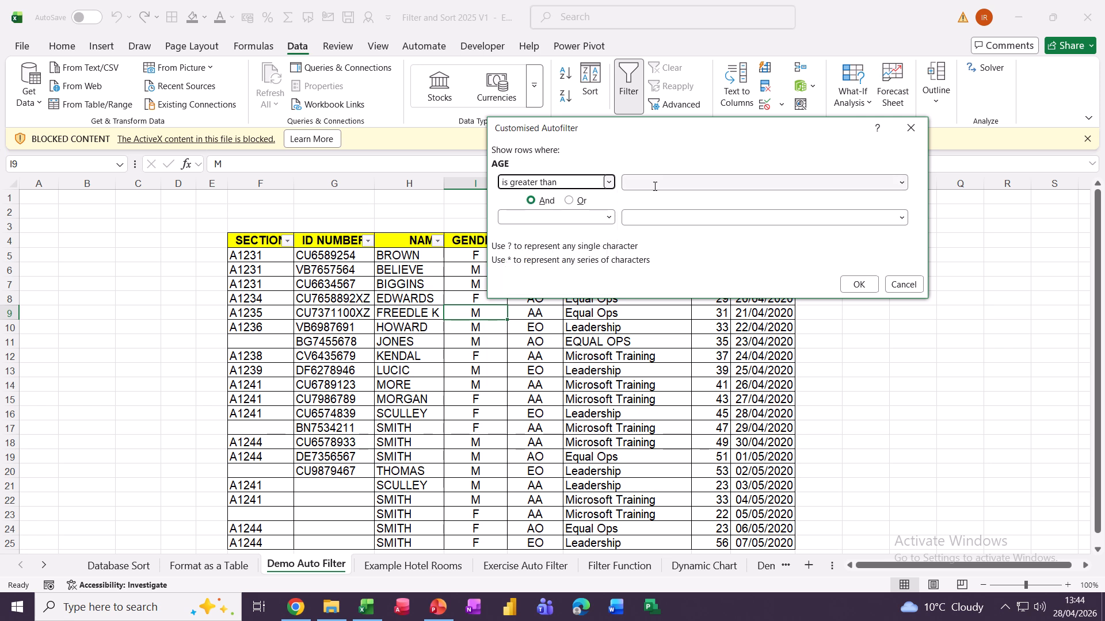
left_click(637, 181)
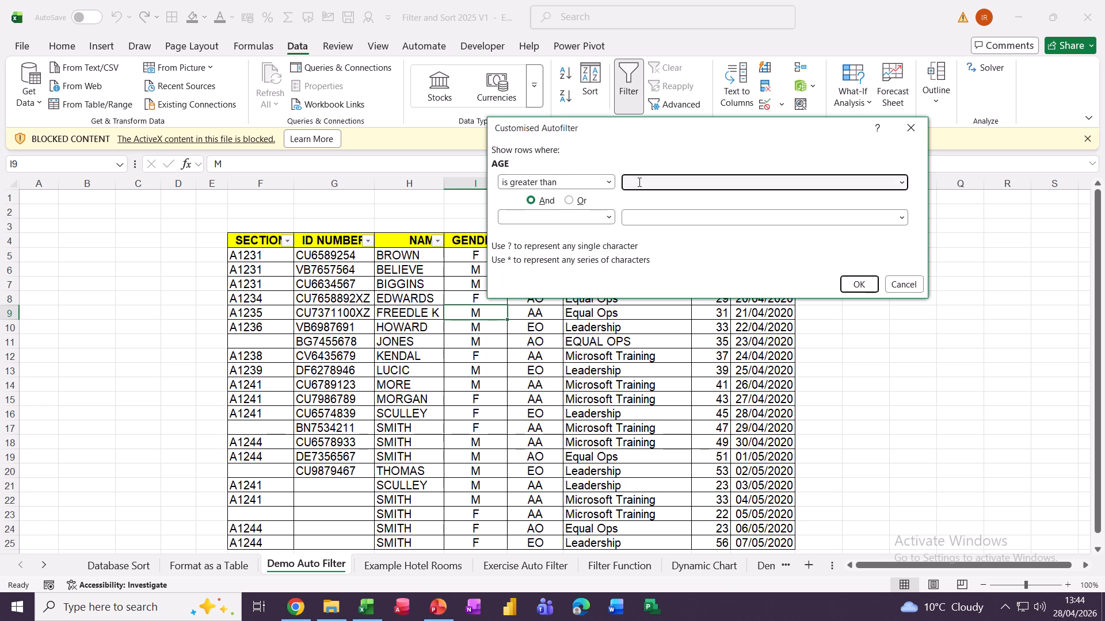
type("50")
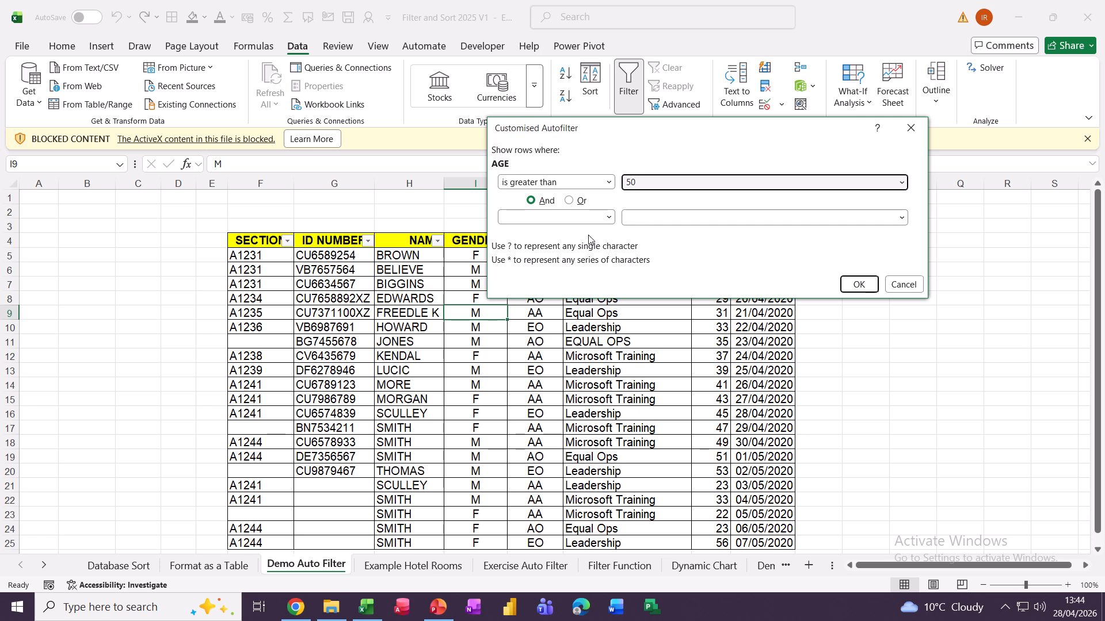
Add the And condition is less than 60 to the AGE filter, apply it, and clear the filter again.
left_click(611, 219)
left_click(612, 222)
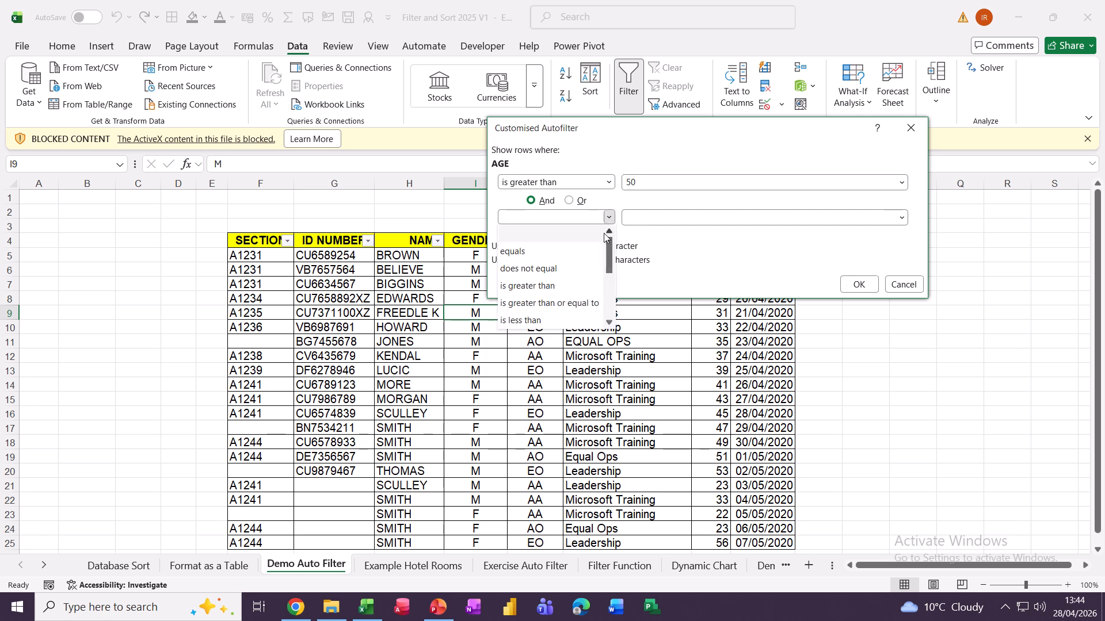
left_click(528, 320)
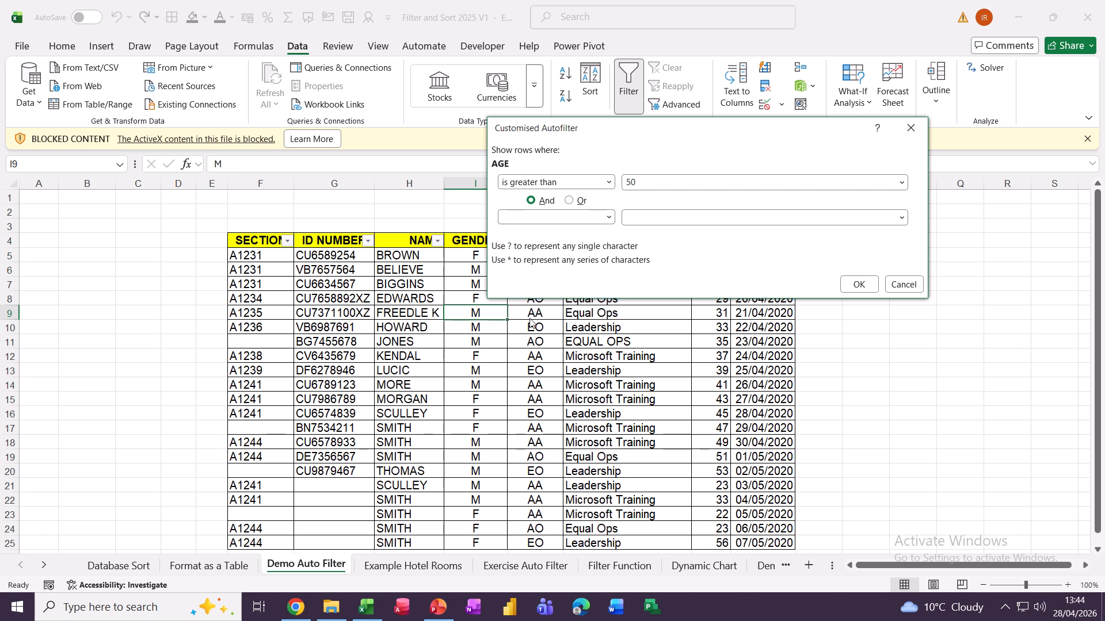
left_click(651, 224)
type("60")
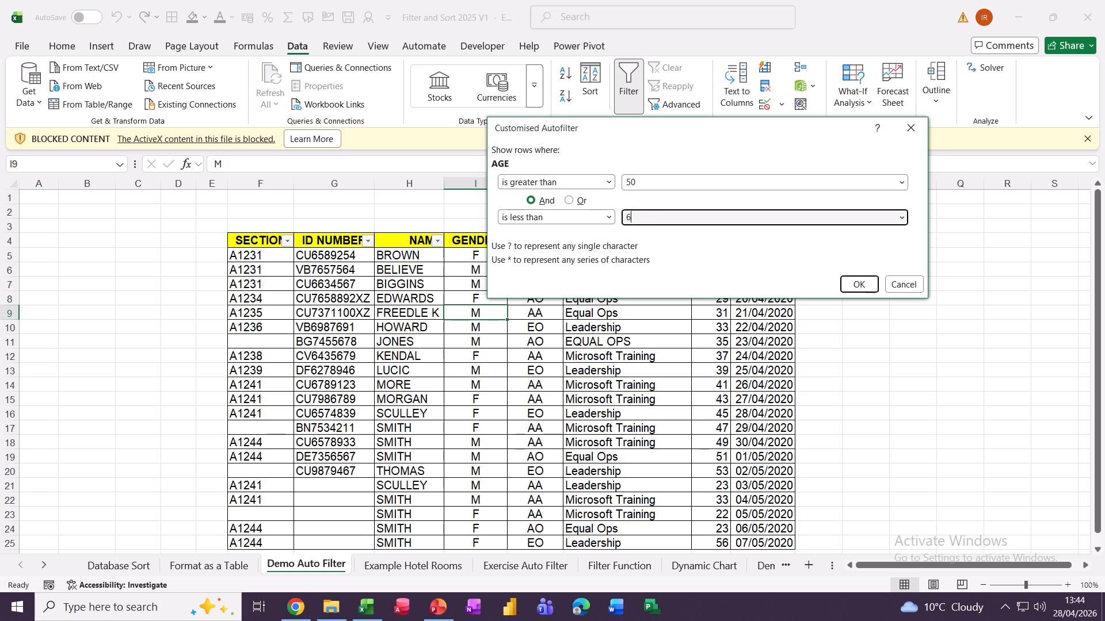
left_click(843, 284)
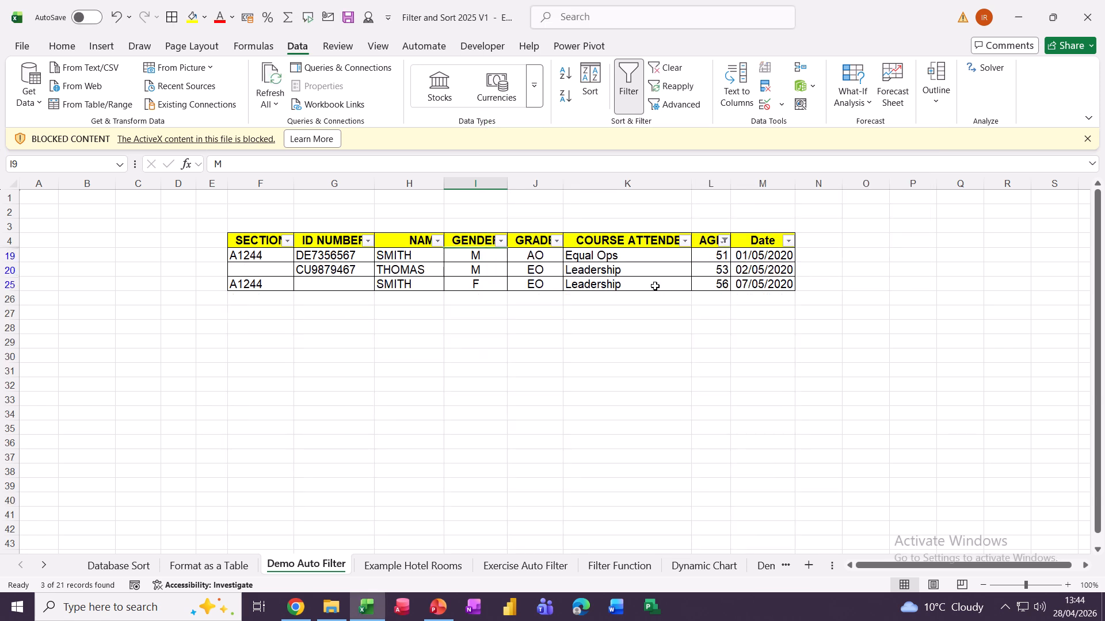
left_click(668, 68)
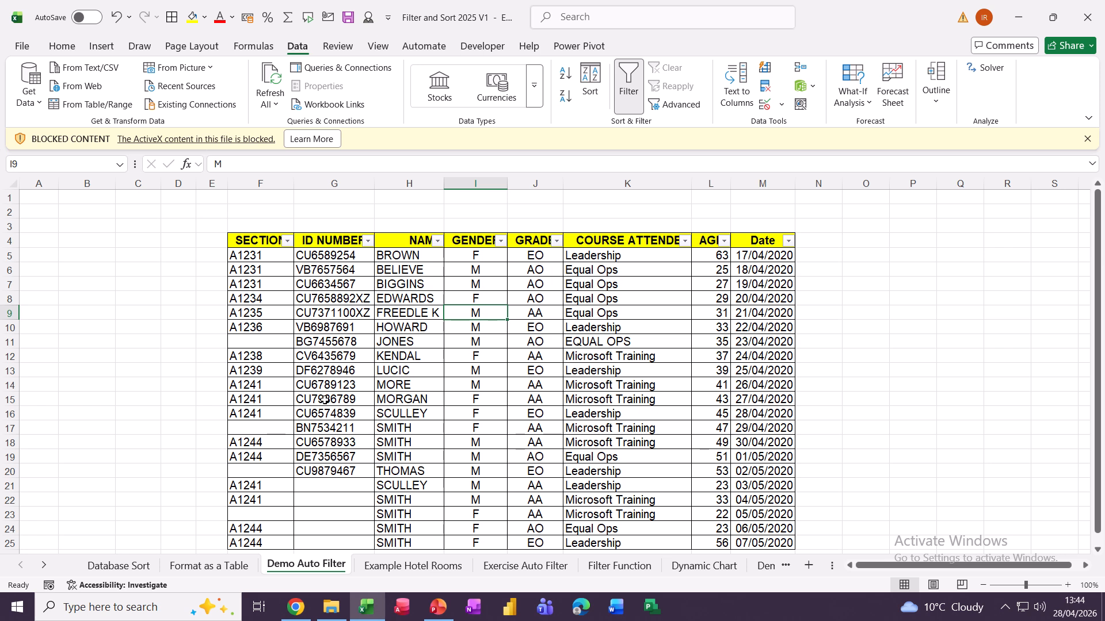
Start a customised text filter on the ID NUMBER column with the condition begins with cu.
left_click(367, 241)
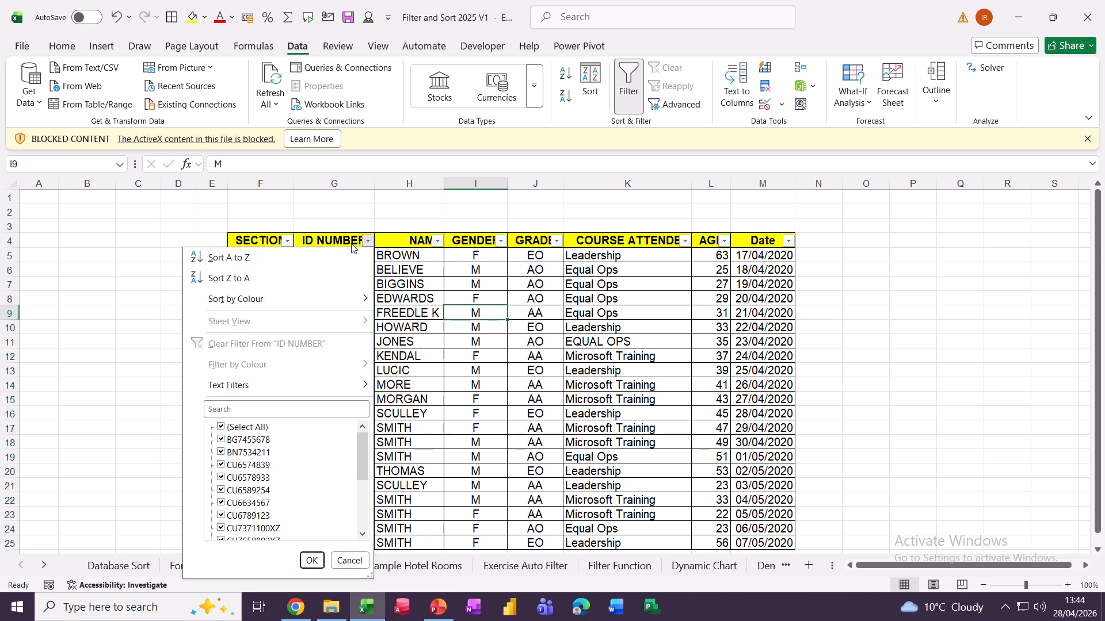
mouse_move(234, 395)
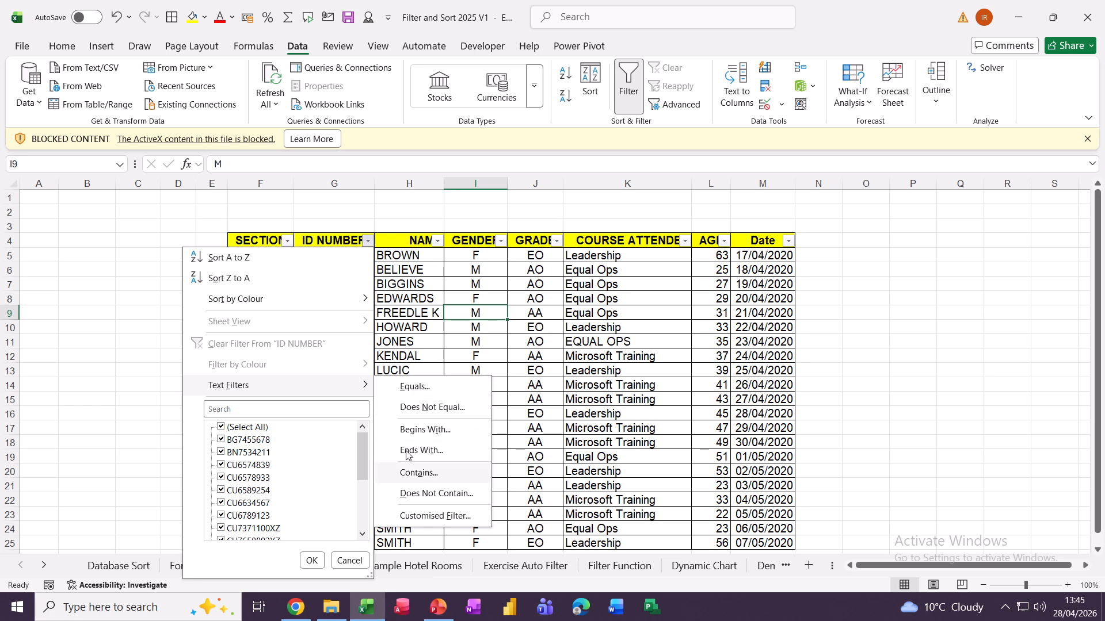
left_click(411, 517)
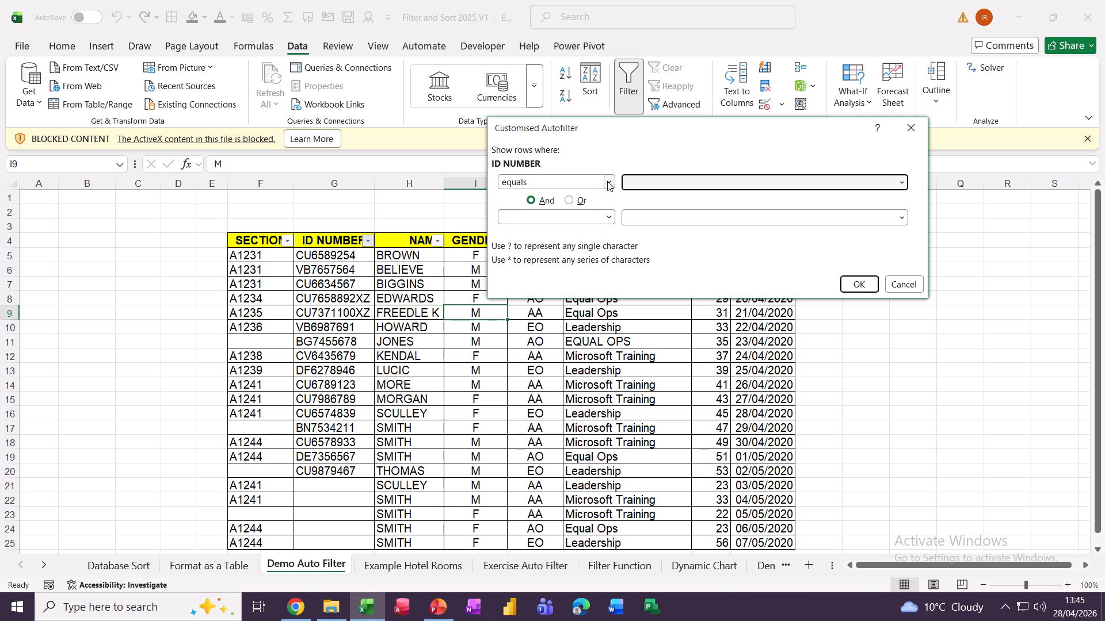
left_click(609, 183)
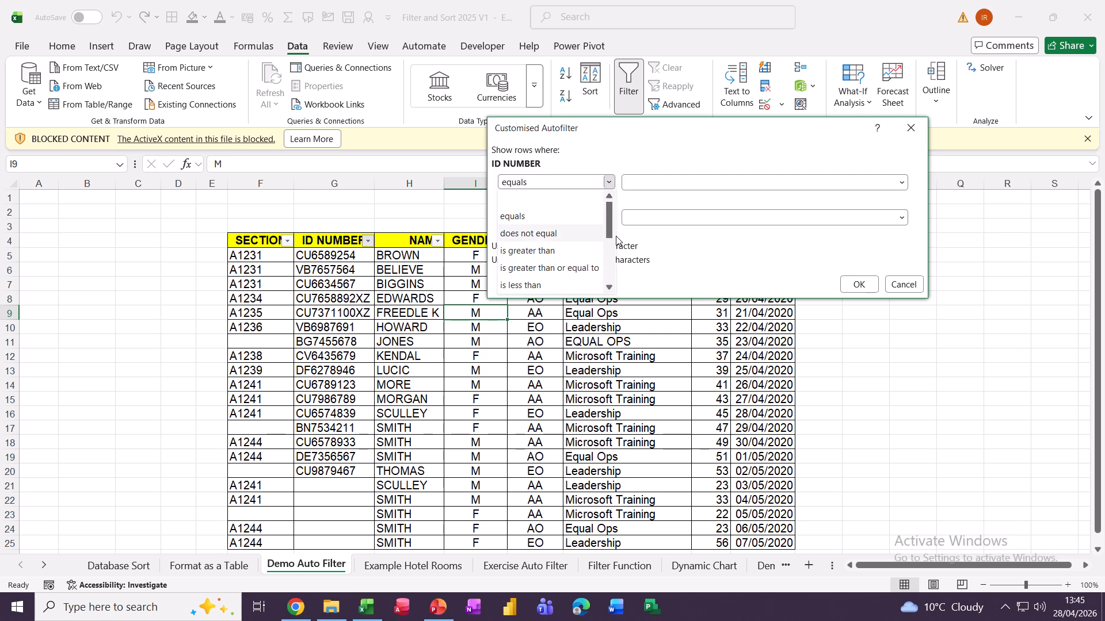
left_click_drag(607, 233, 611, 250)
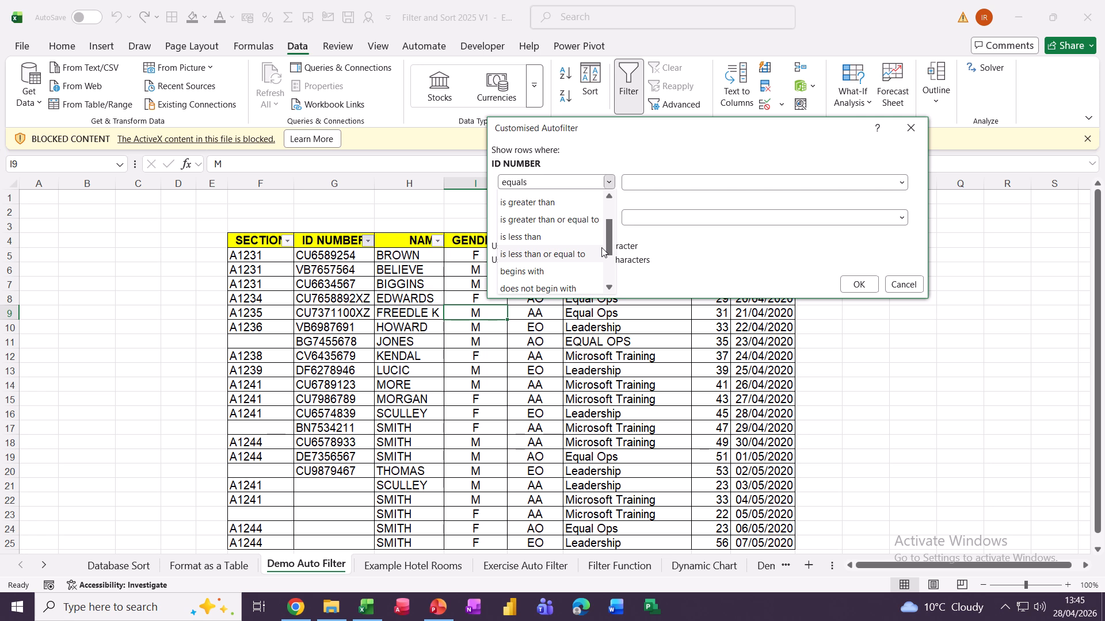
left_click(520, 274)
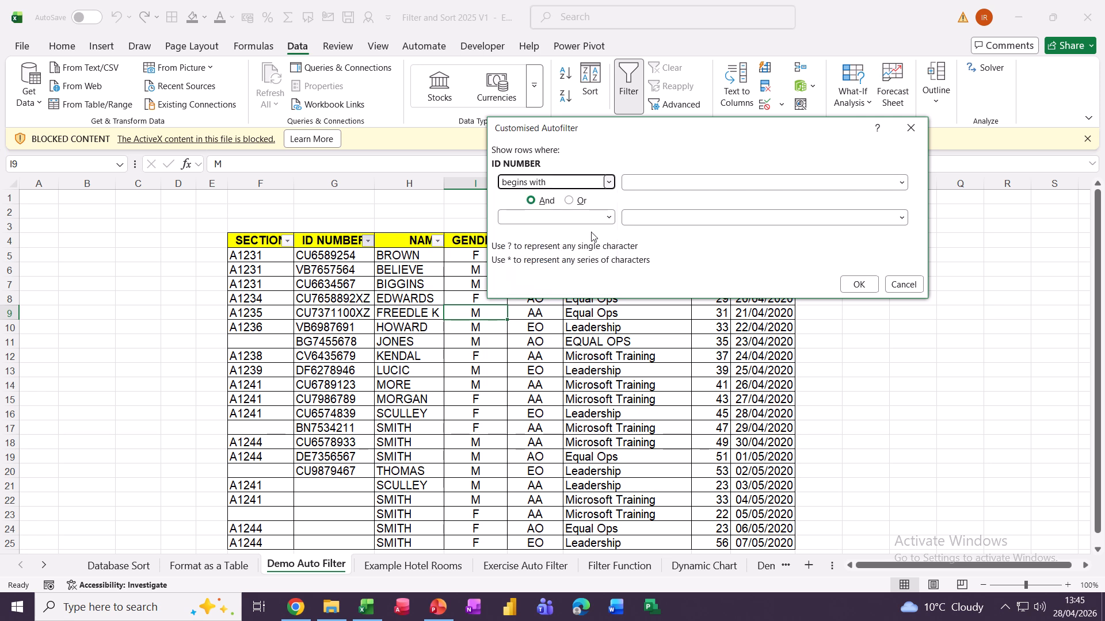
left_click(641, 185)
type("cu")
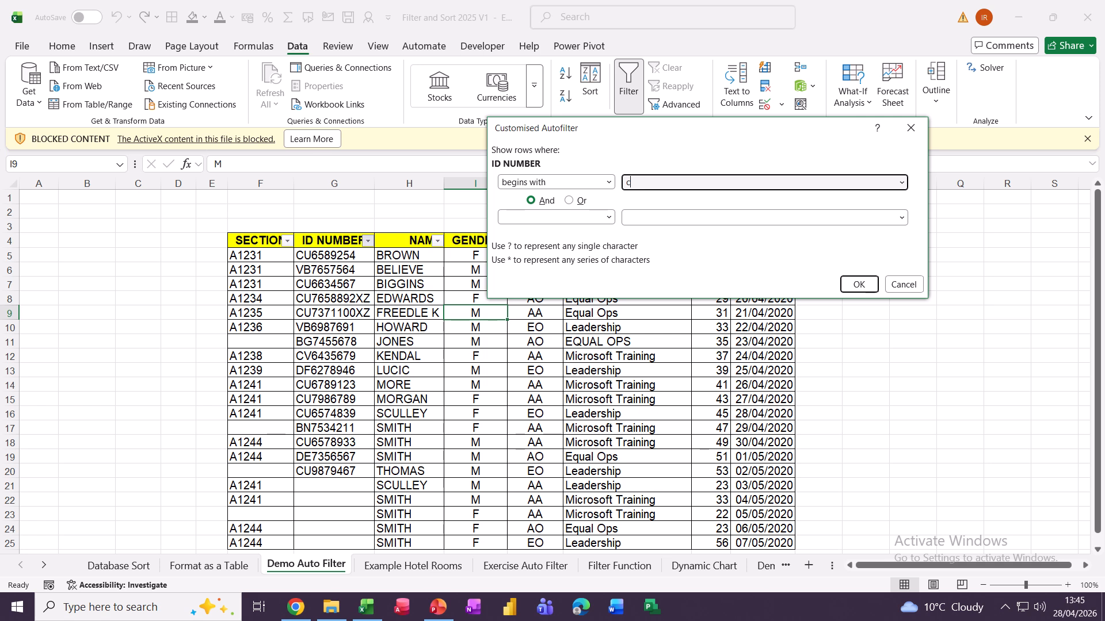
Add the And condition ends with xz to the ID NUMBER filter, apply it, and clear the filter again.
left_click(608, 217)
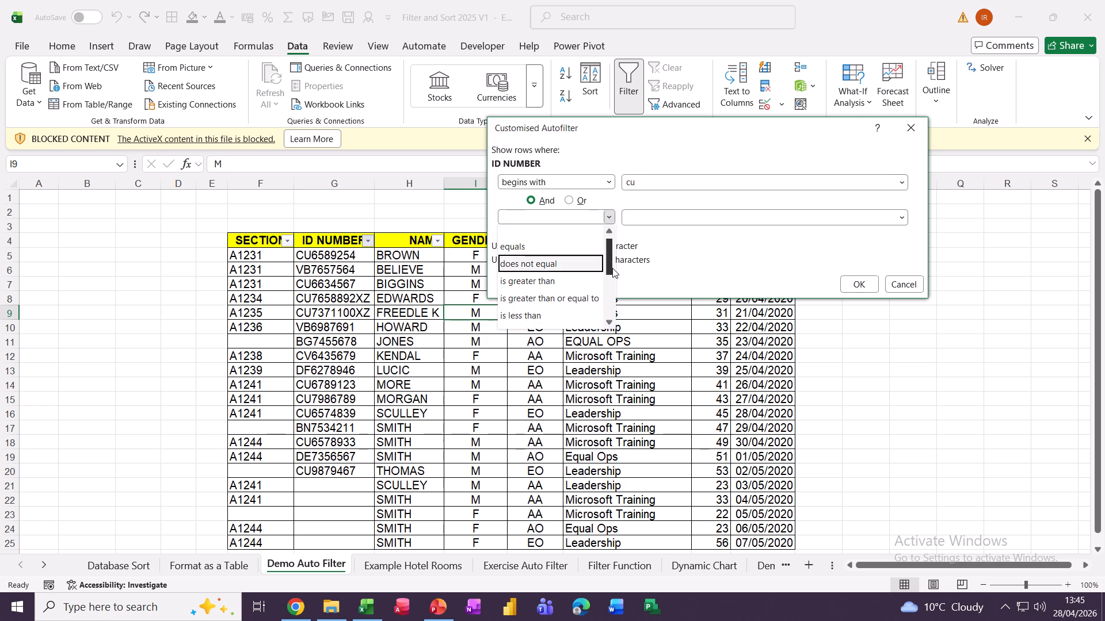
scroll(604, 270, "down", 1)
scroll(611, 285, "down", 2)
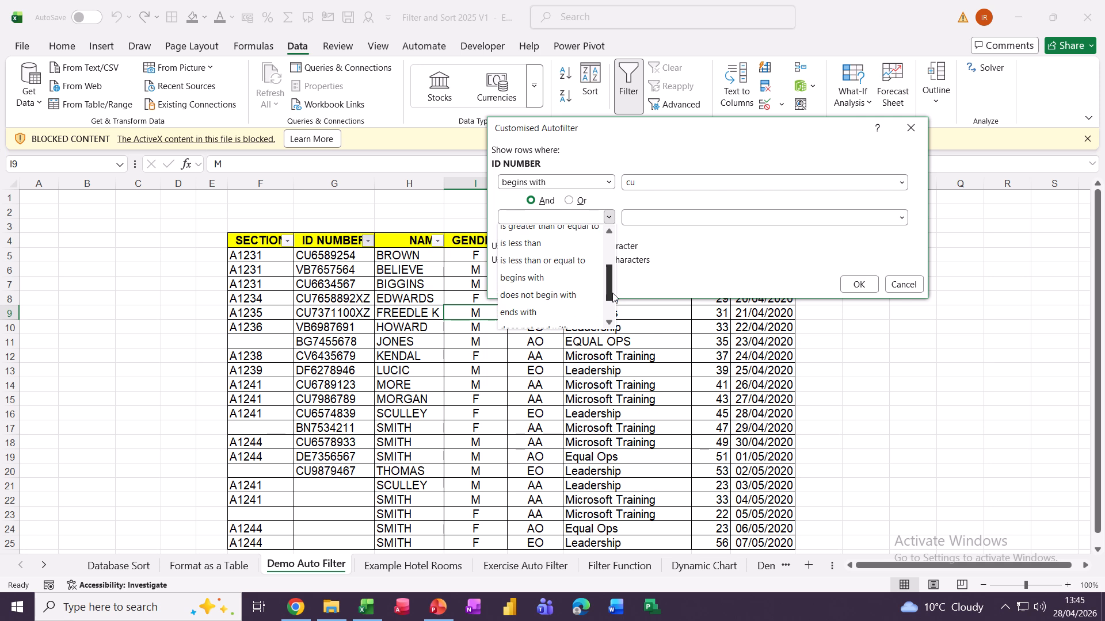
left_click(520, 305)
left_click(638, 219)
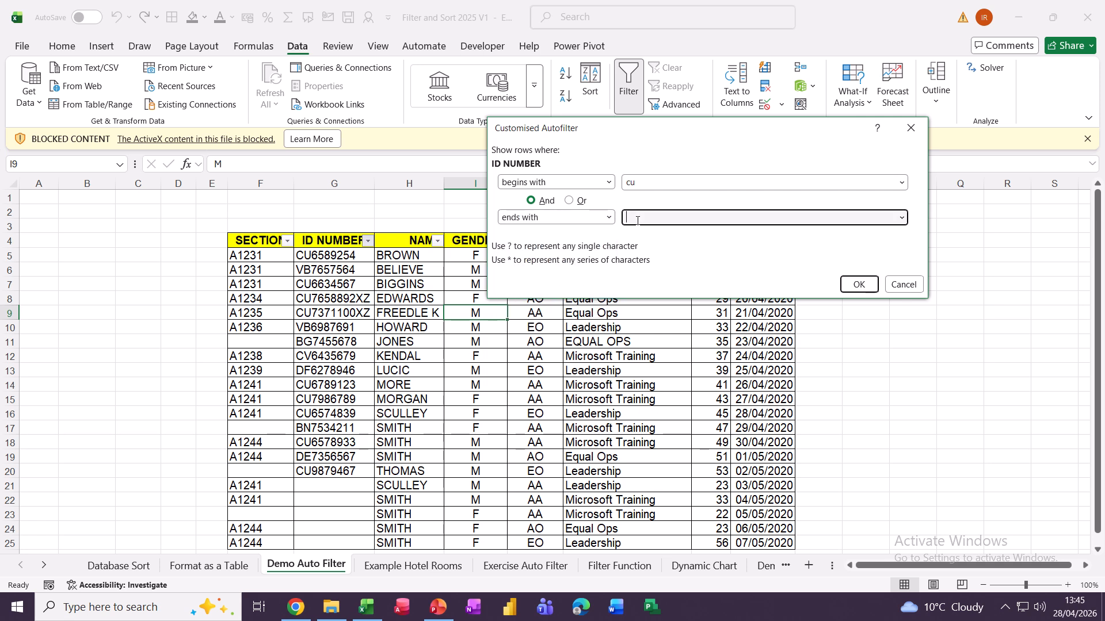
type("xz")
left_click(859, 285)
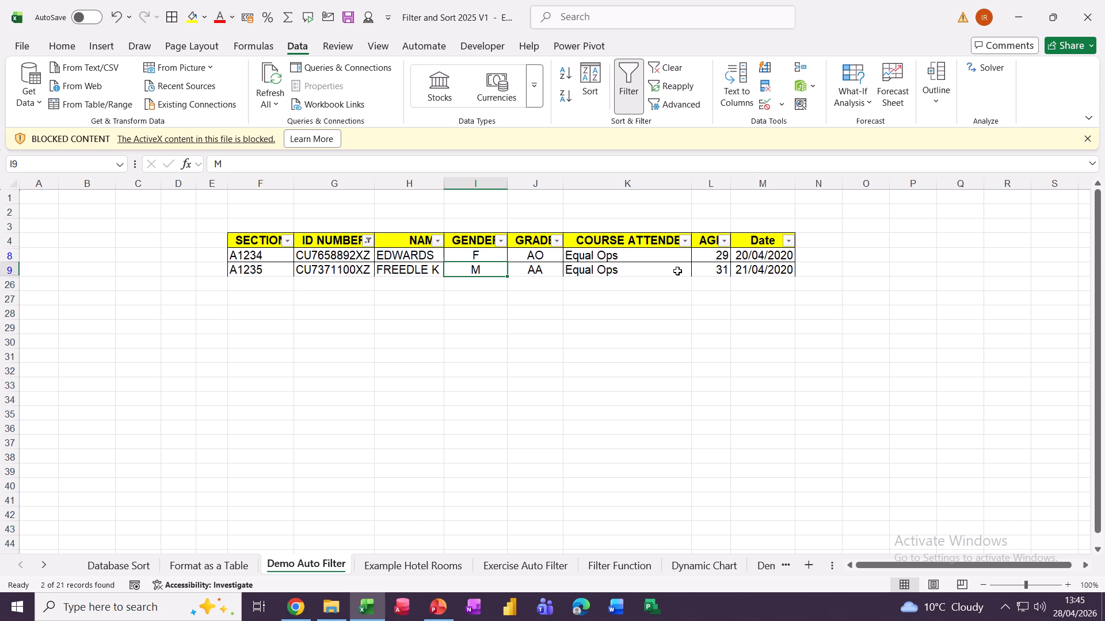
left_click(667, 69)
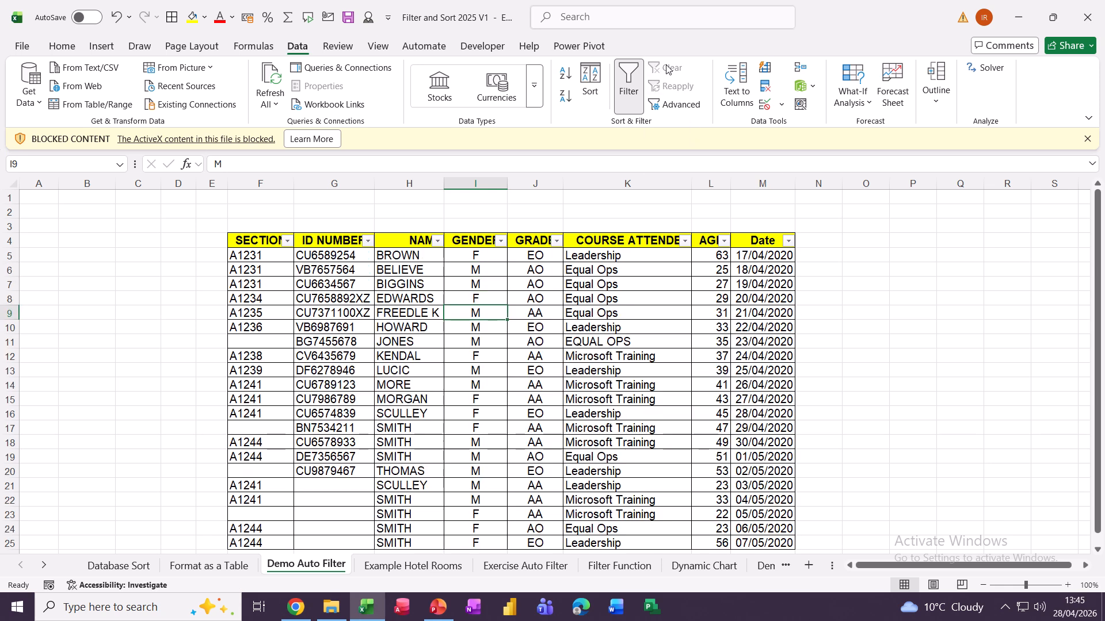
Switch AutoFilter off for the course list and turn it back on.
left_click(566, 310)
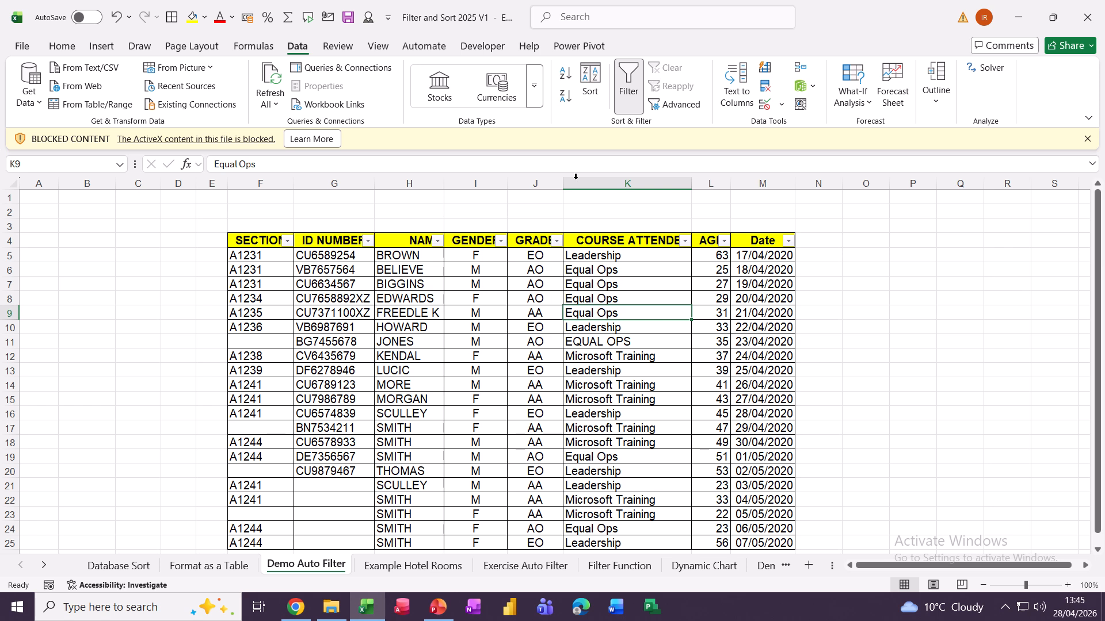
left_click(629, 75)
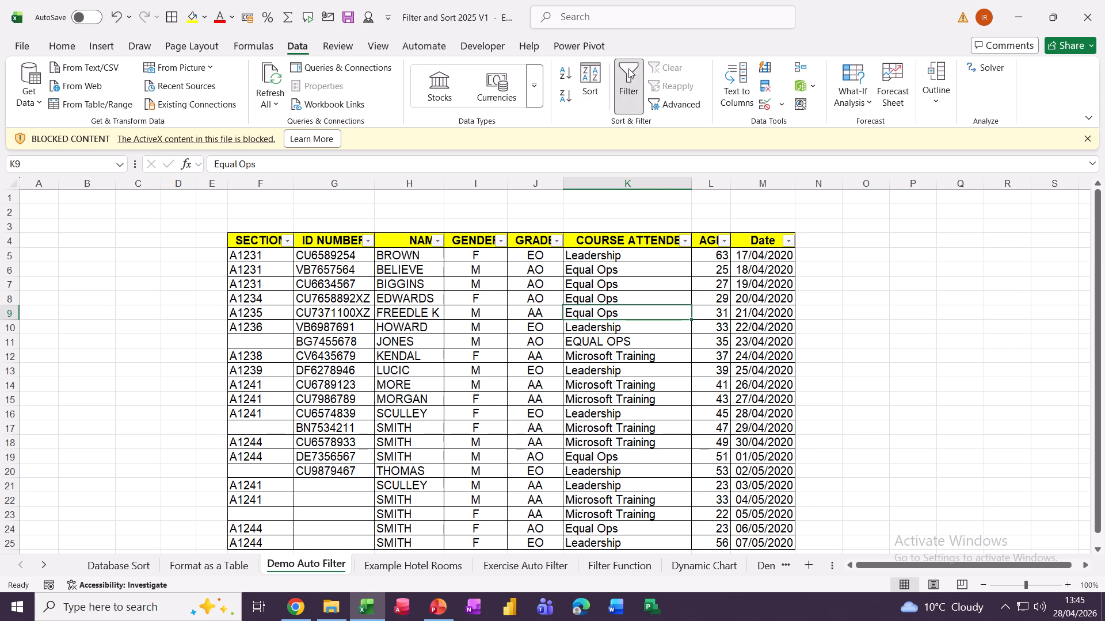
left_click(629, 74)
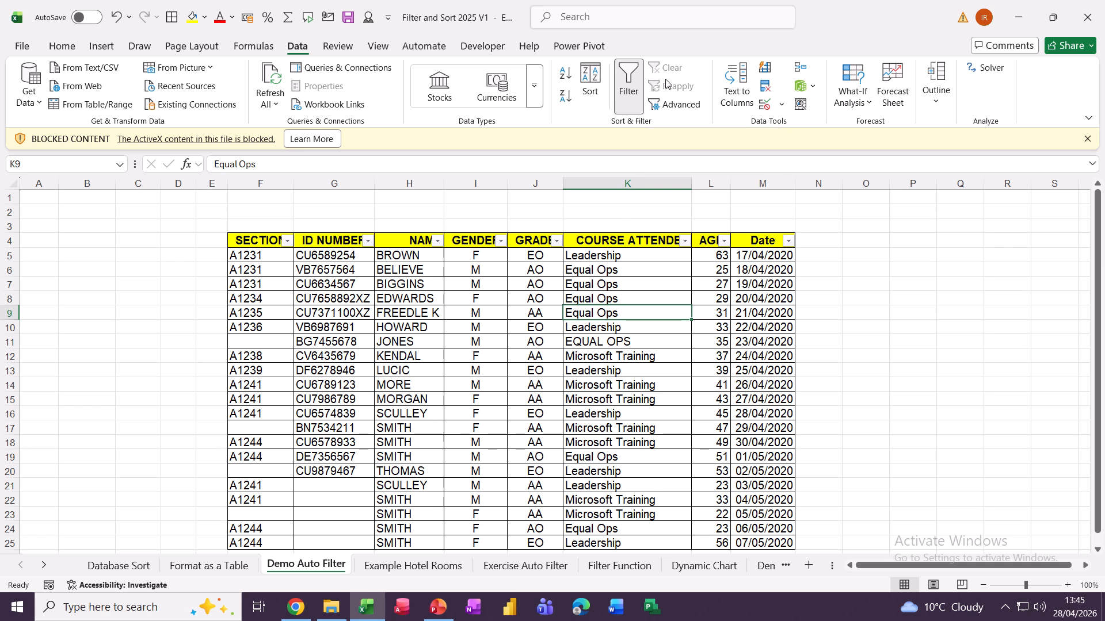
left_click(525, 294)
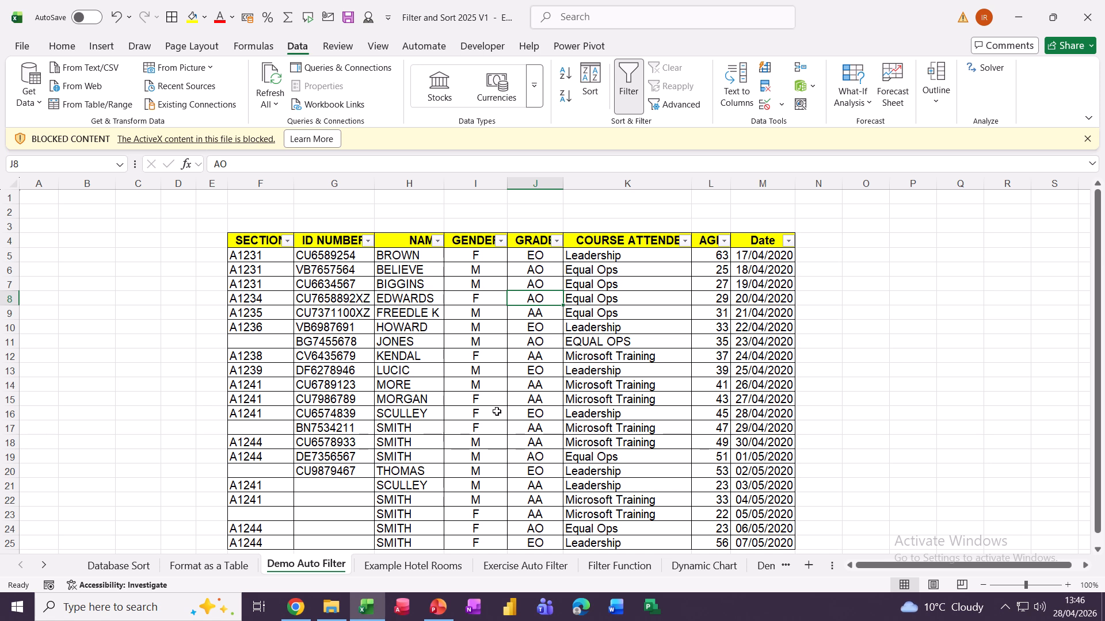
Go to the Exercise Auto Filter sheet and turn on AutoFilter for the Department Training Attendance list.
left_click(374, 572)
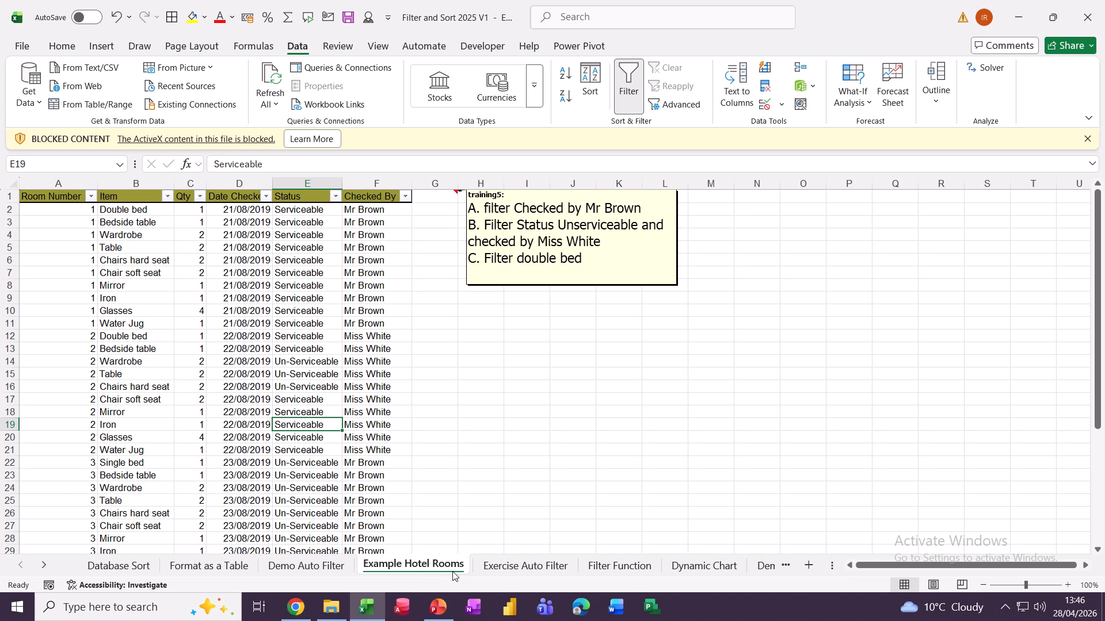
left_click(491, 571)
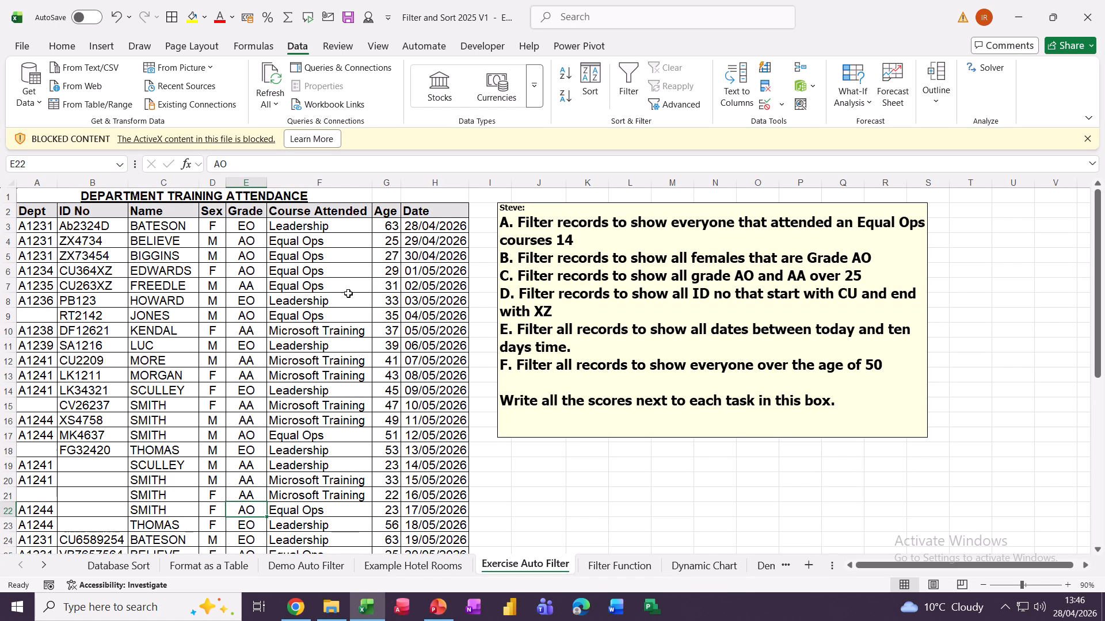
left_click(291, 283)
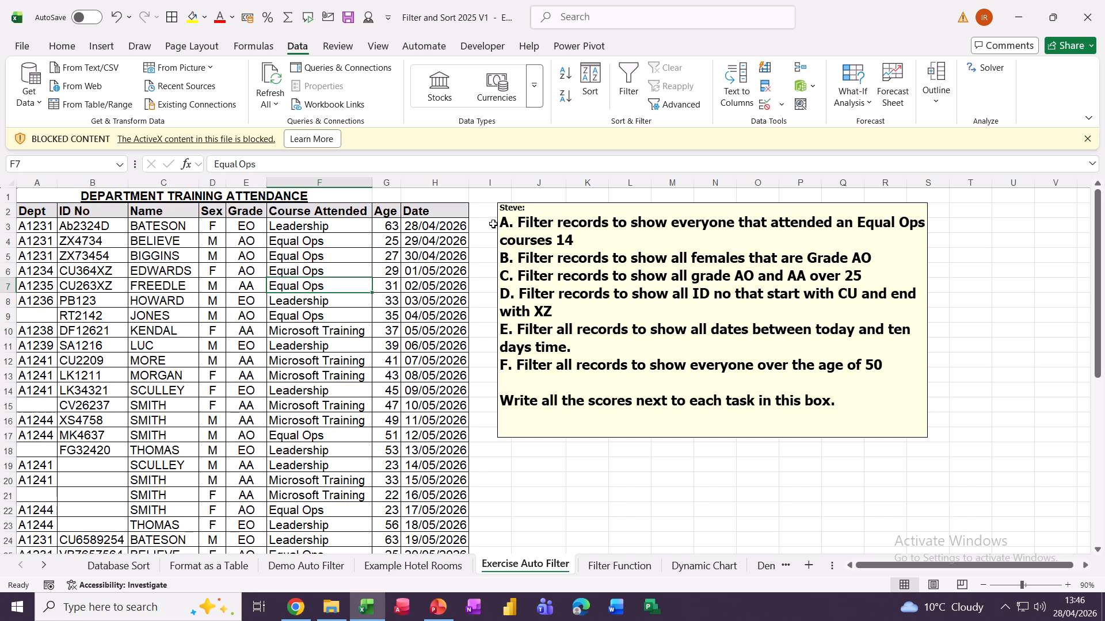
left_click(580, 241)
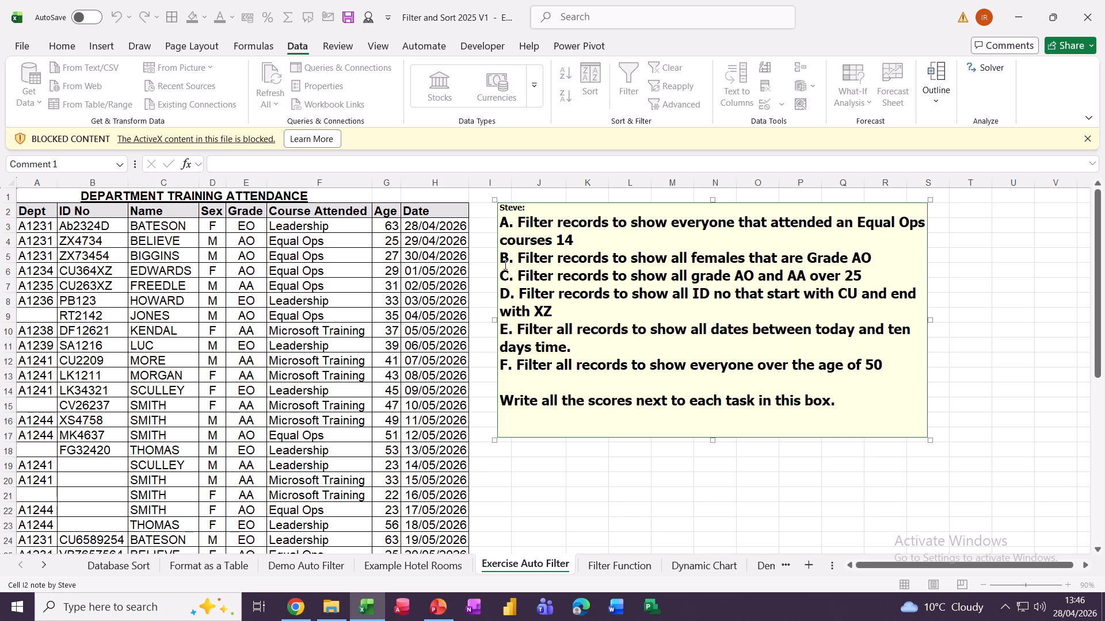
left_click(391, 284)
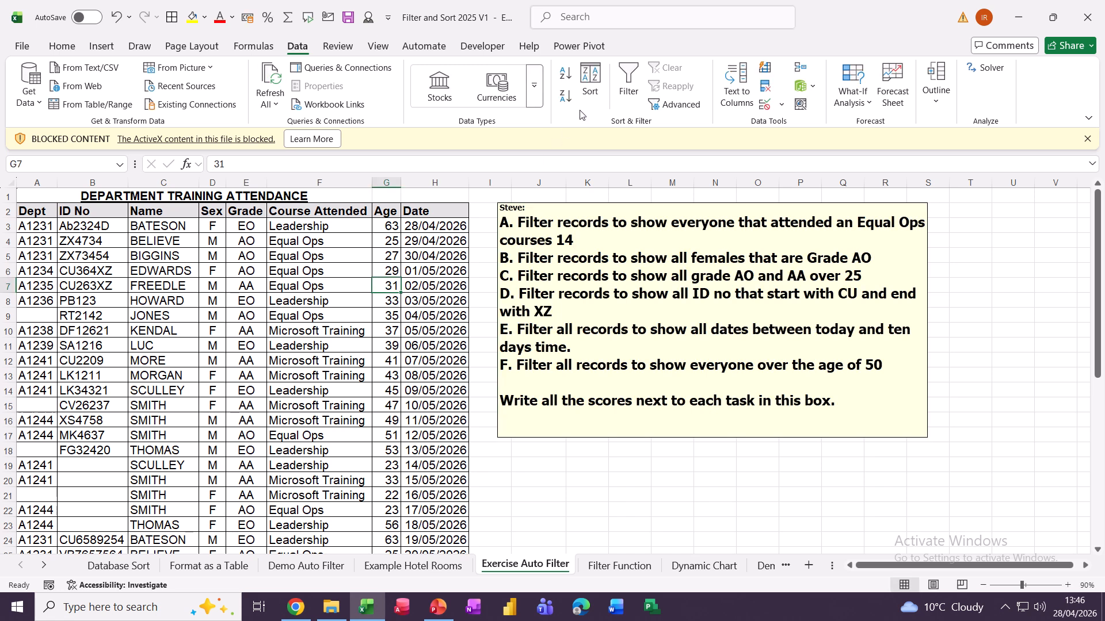
left_click(628, 80)
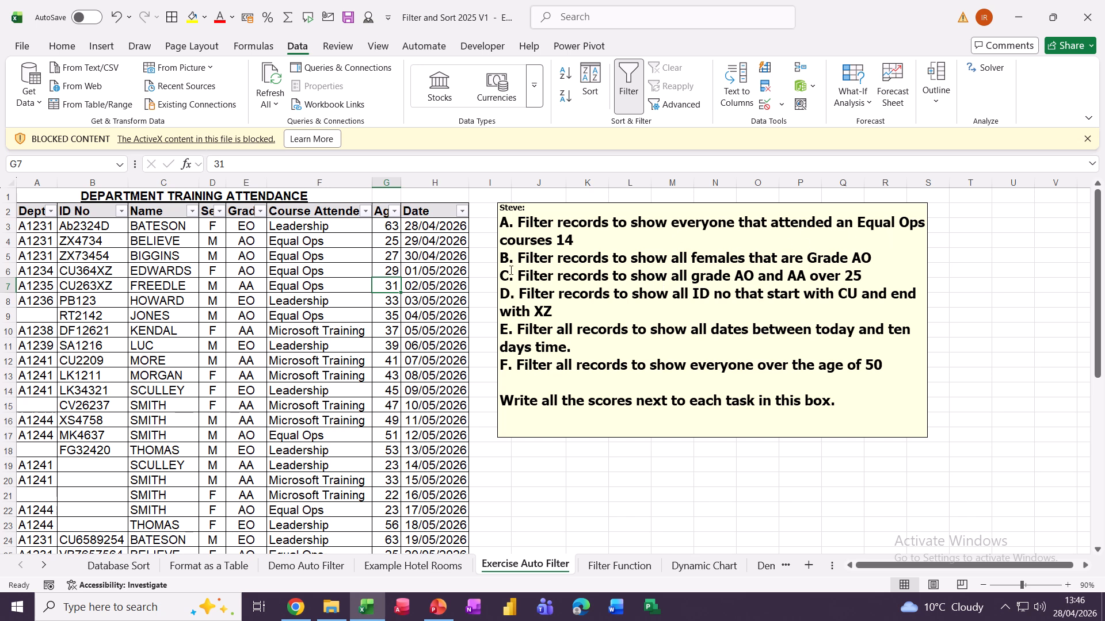
Filter the Course Attended column to show only Equal Ops, and clear the filter again.
left_click(365, 211)
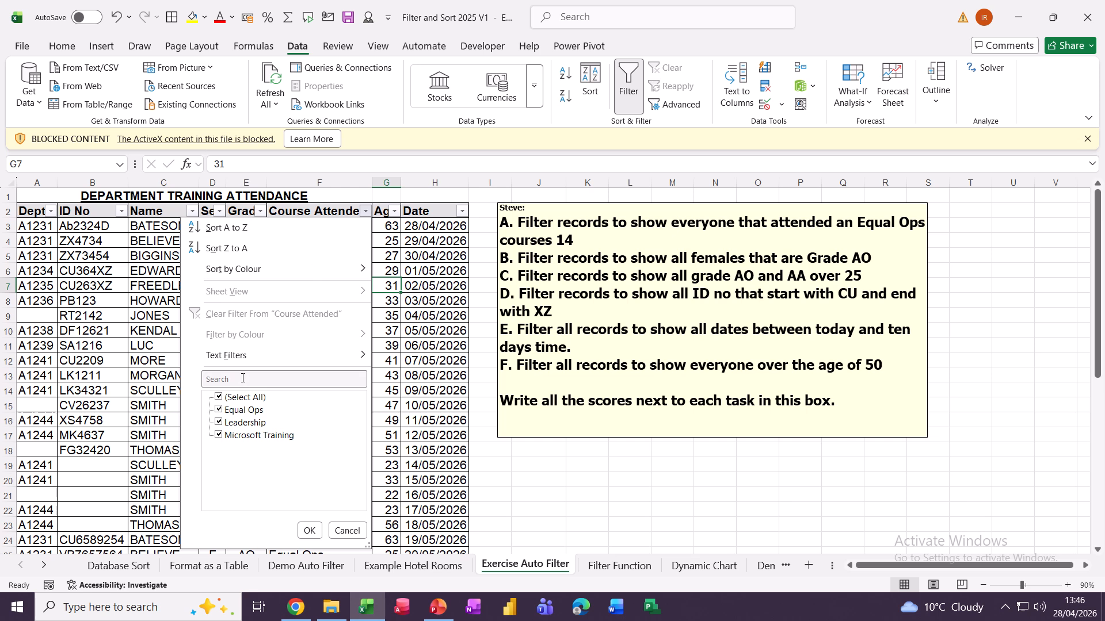
left_click(221, 398)
left_click(219, 410)
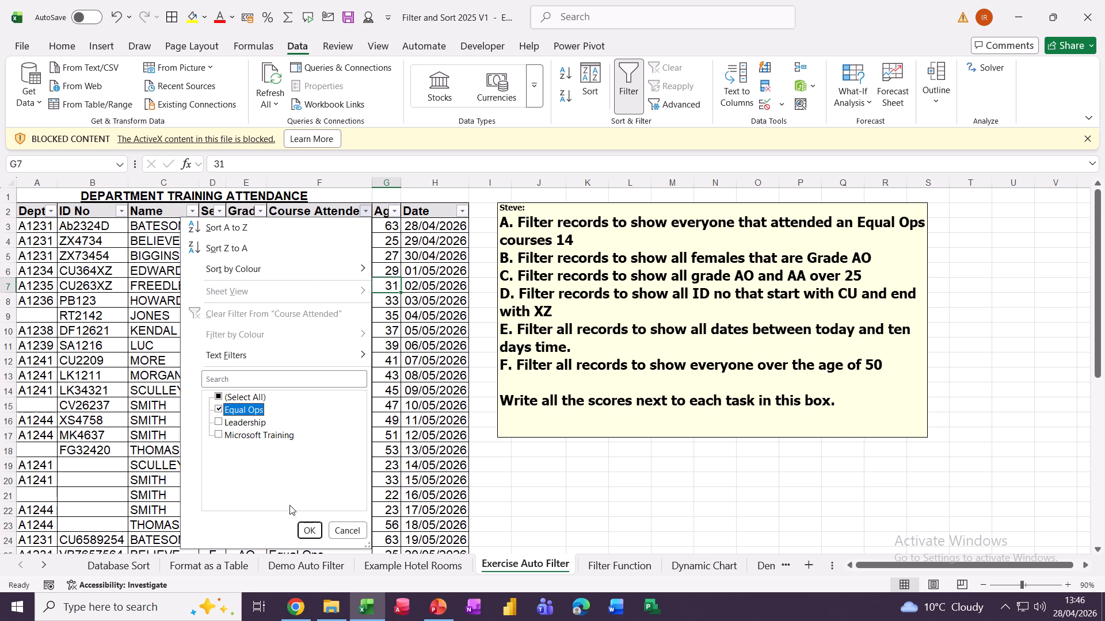
left_click(309, 530)
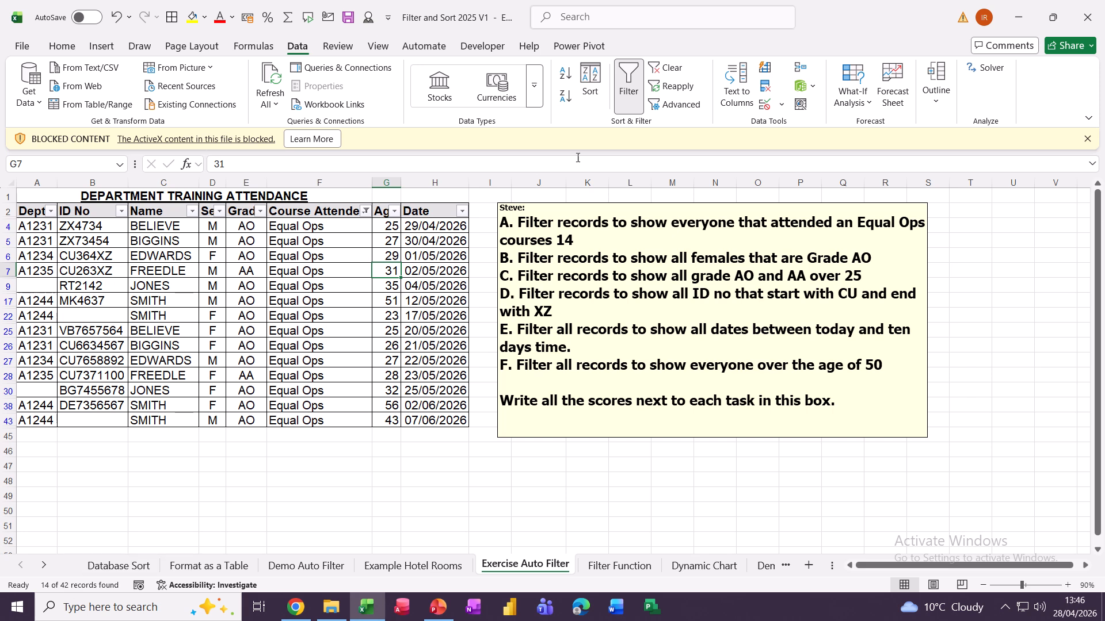
left_click(668, 67)
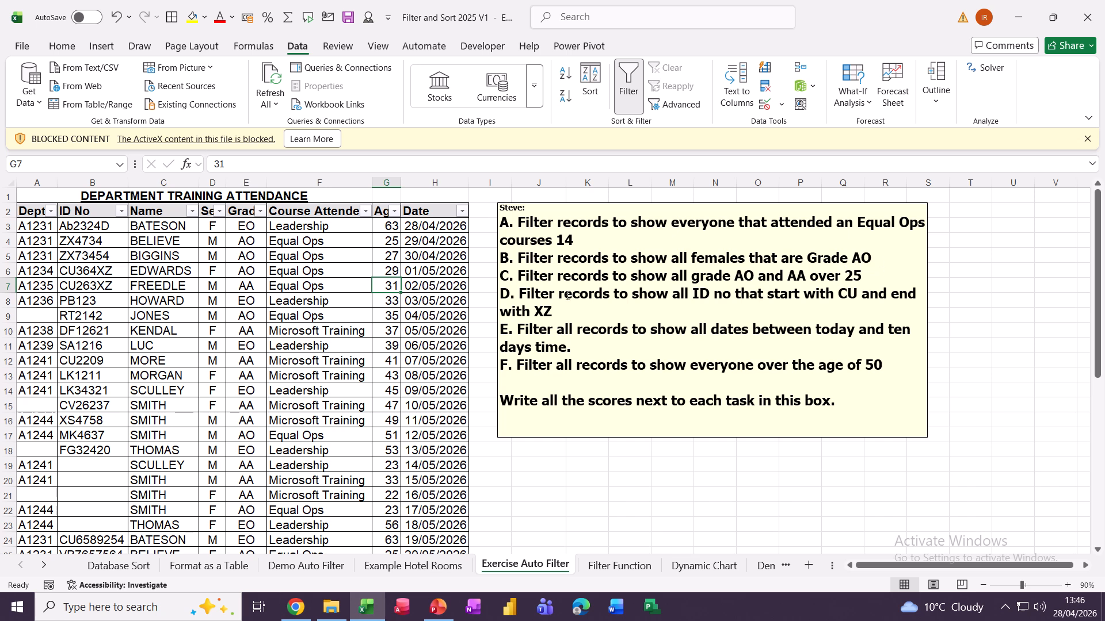
Filter the Sex column to show only F.
left_click(220, 211)
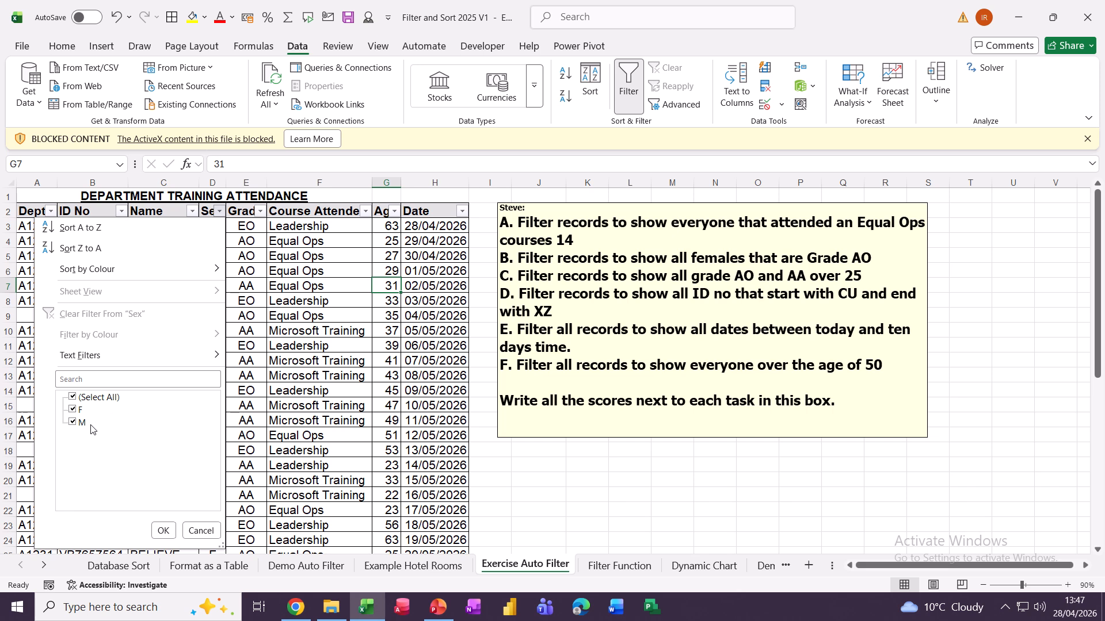
left_click(73, 423)
left_click(164, 532)
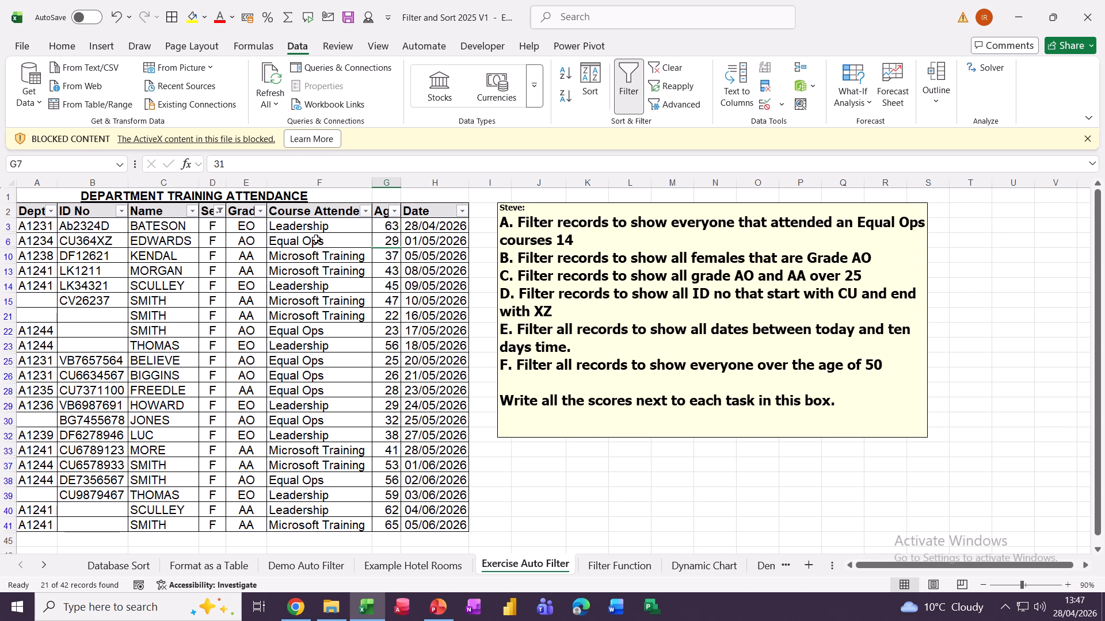
Restrict the Grade column to AO as well, and clear all filters from the list.
left_click(260, 211)
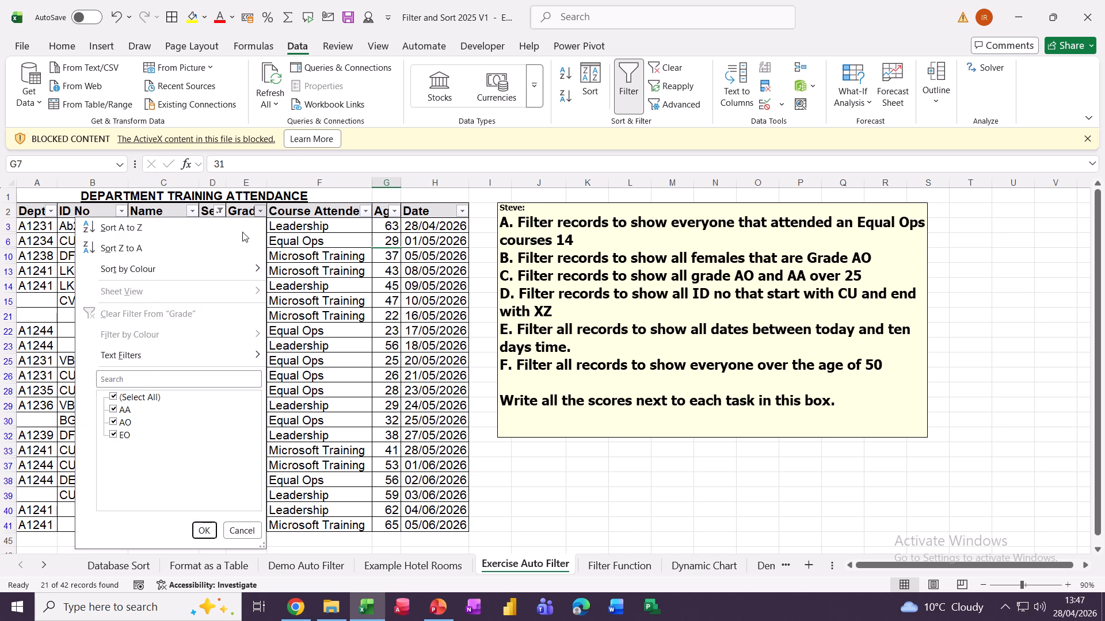
left_click(112, 397)
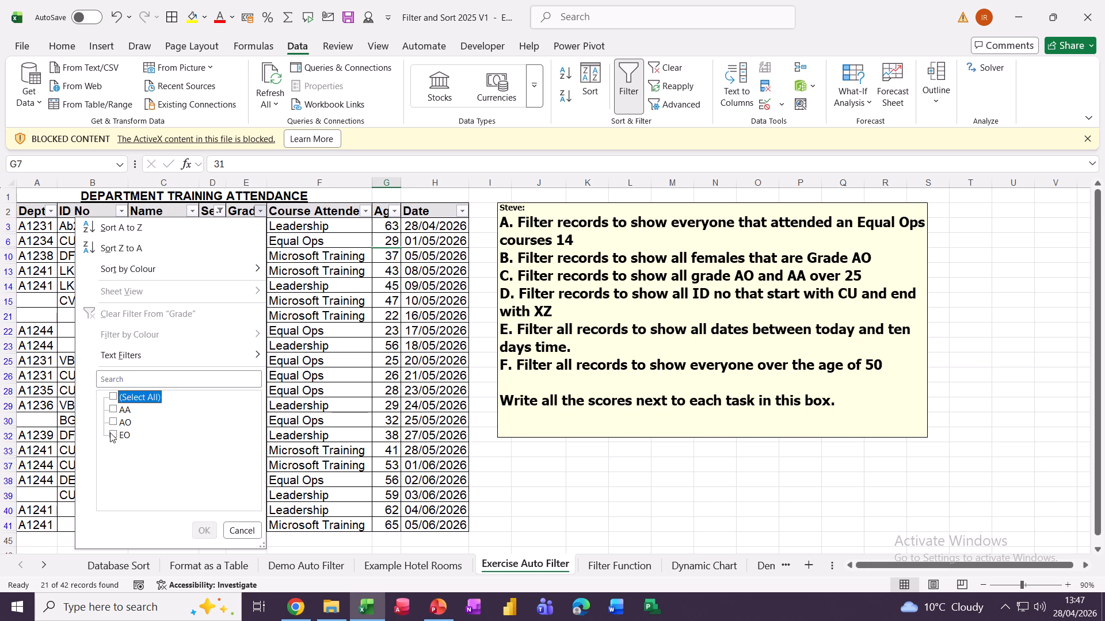
left_click(114, 422)
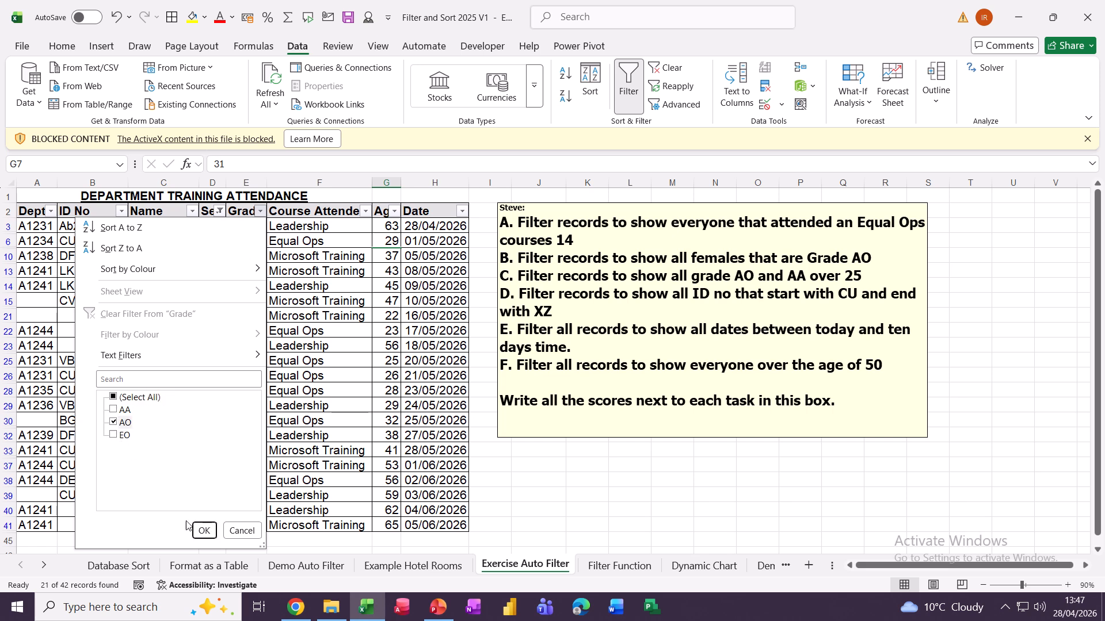
left_click(205, 531)
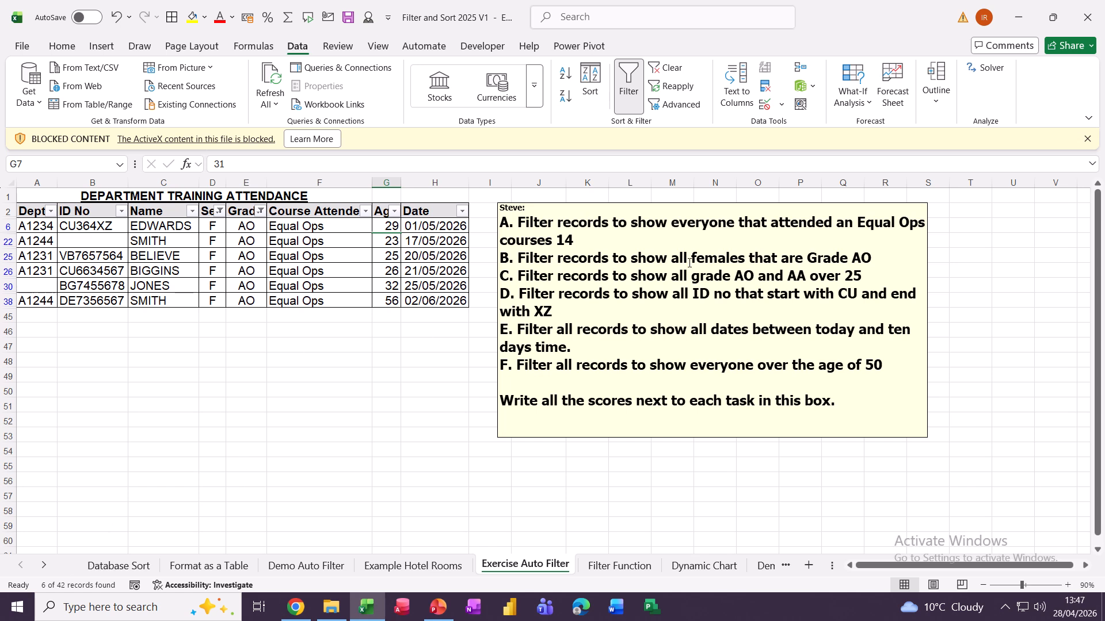
left_click(660, 70)
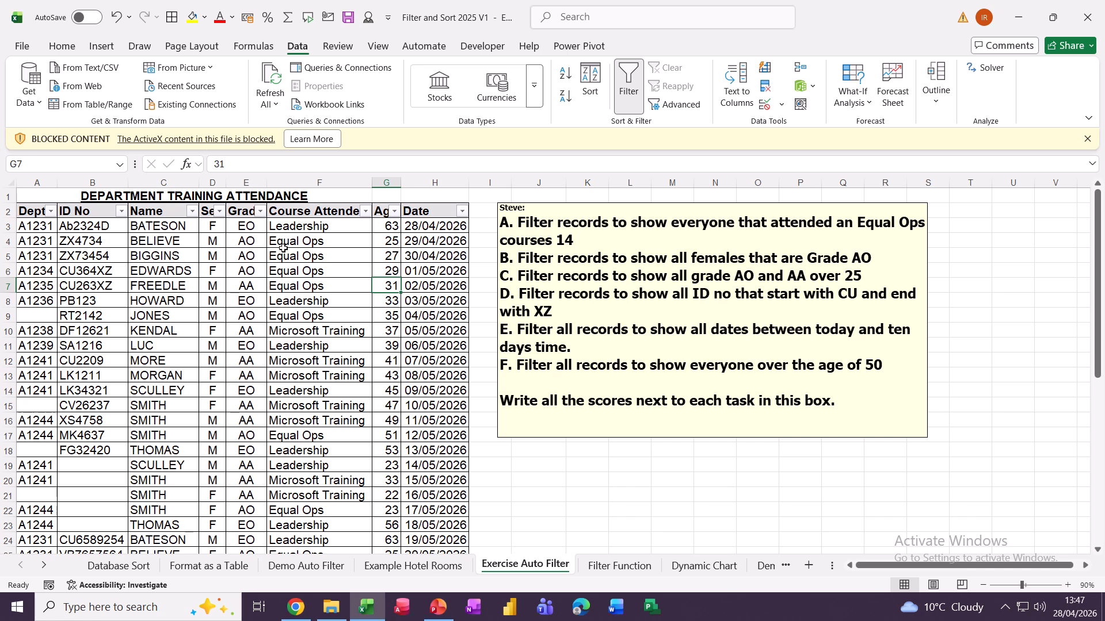
Filter the Grade column to show only the AO and AA grades.
left_click(260, 214)
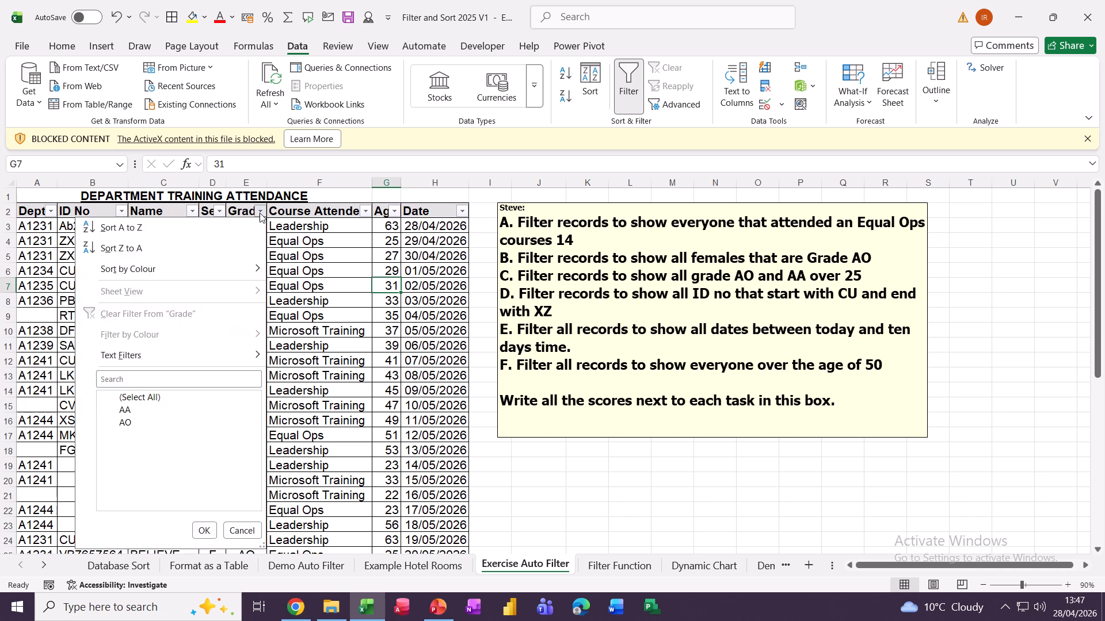
left_click(114, 398)
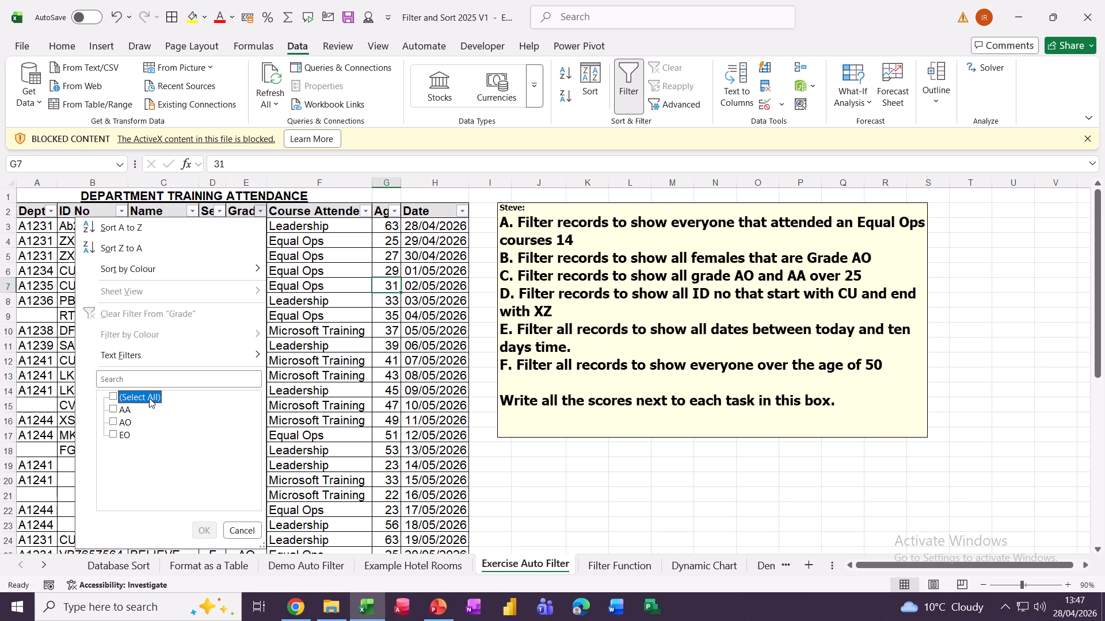
left_click(113, 423)
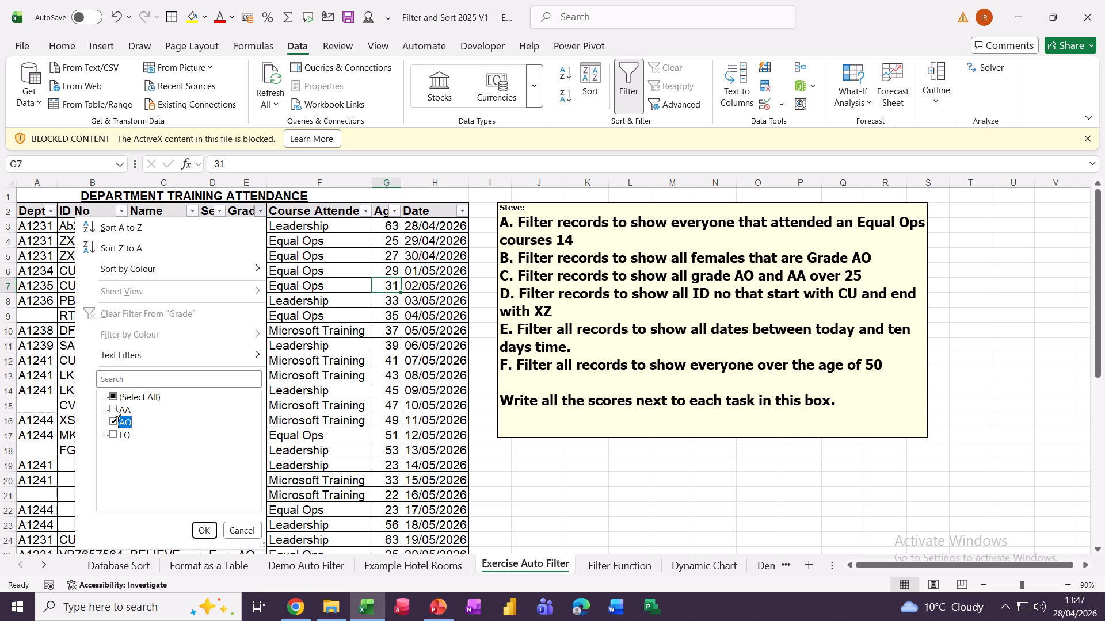
left_click(114, 411)
left_click(202, 532)
Restrict the Age column to values greater than or equal to 25, and clear all filters from the list.
left_click(394, 212)
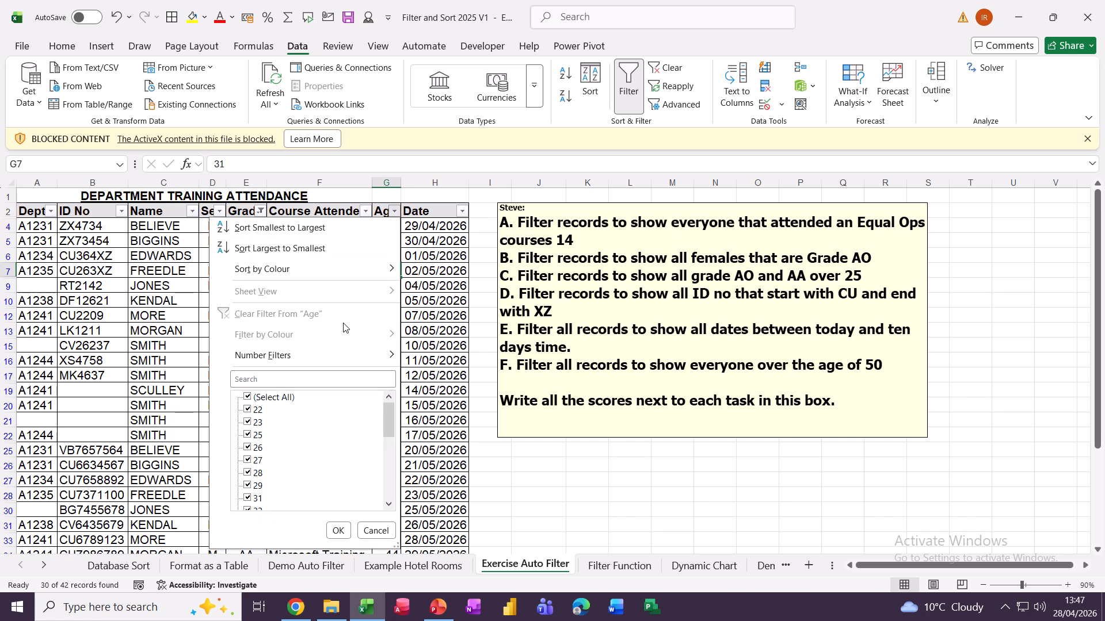
mouse_move(300, 362)
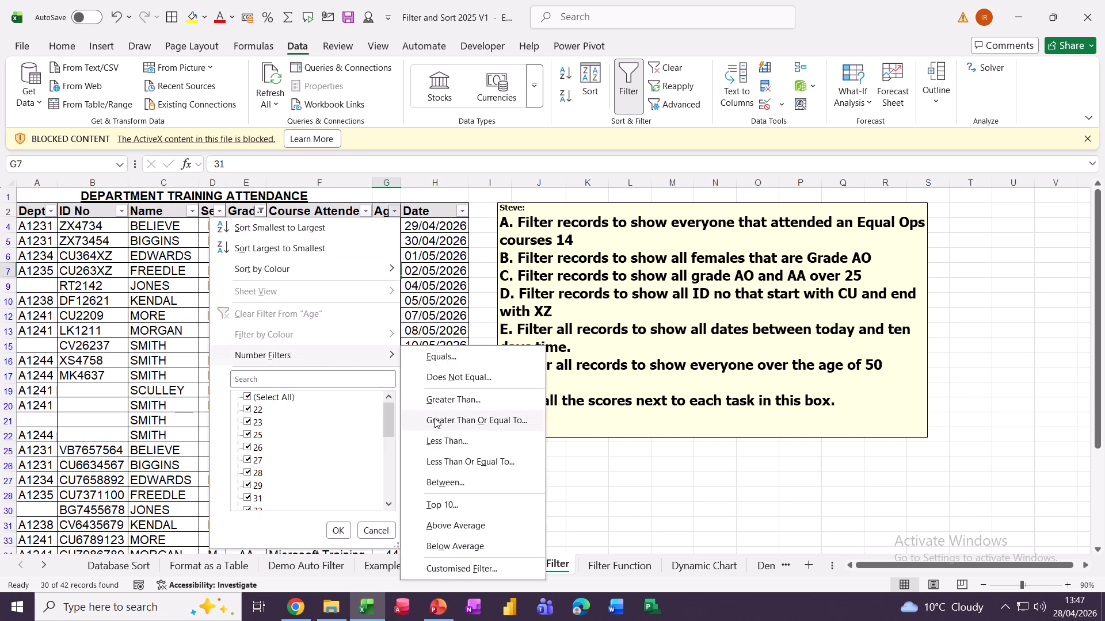
left_click(461, 420)
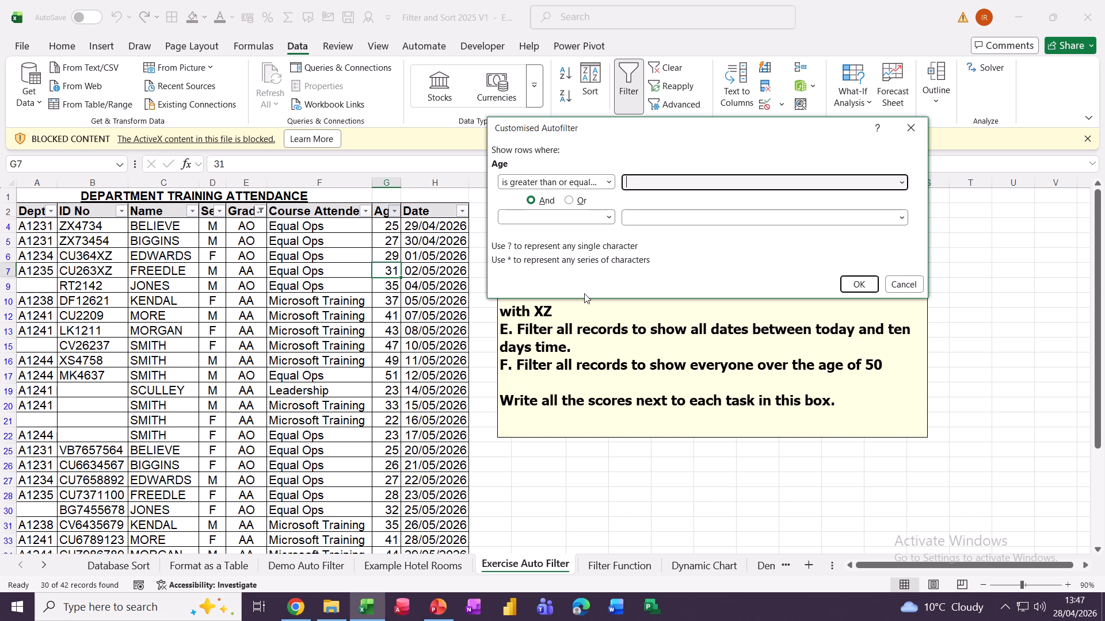
type("25")
left_click(857, 284)
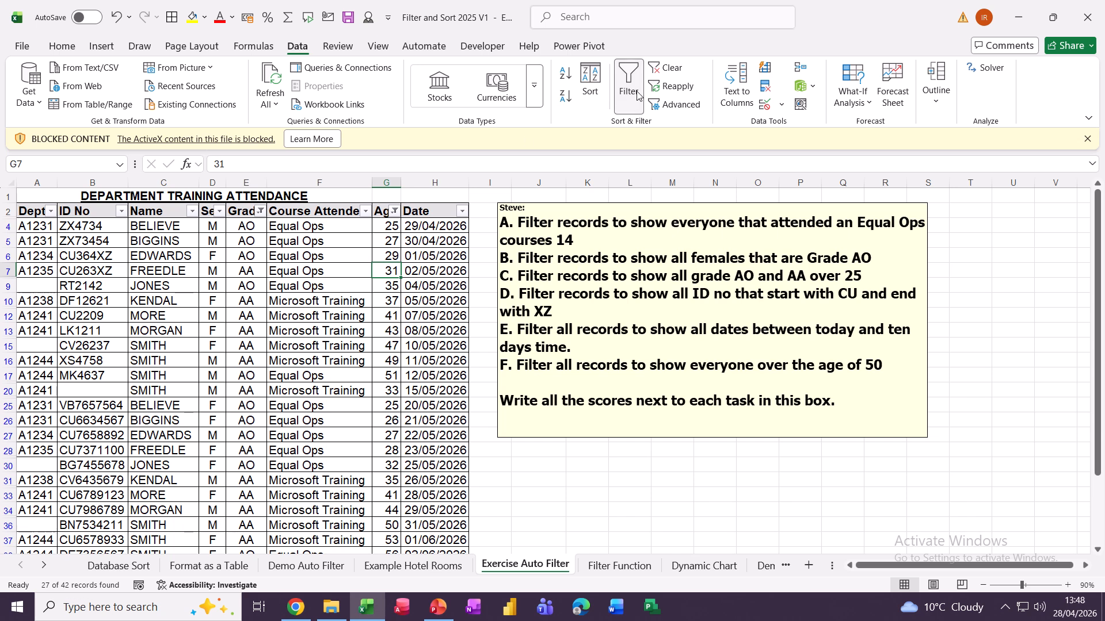
left_click(666, 71)
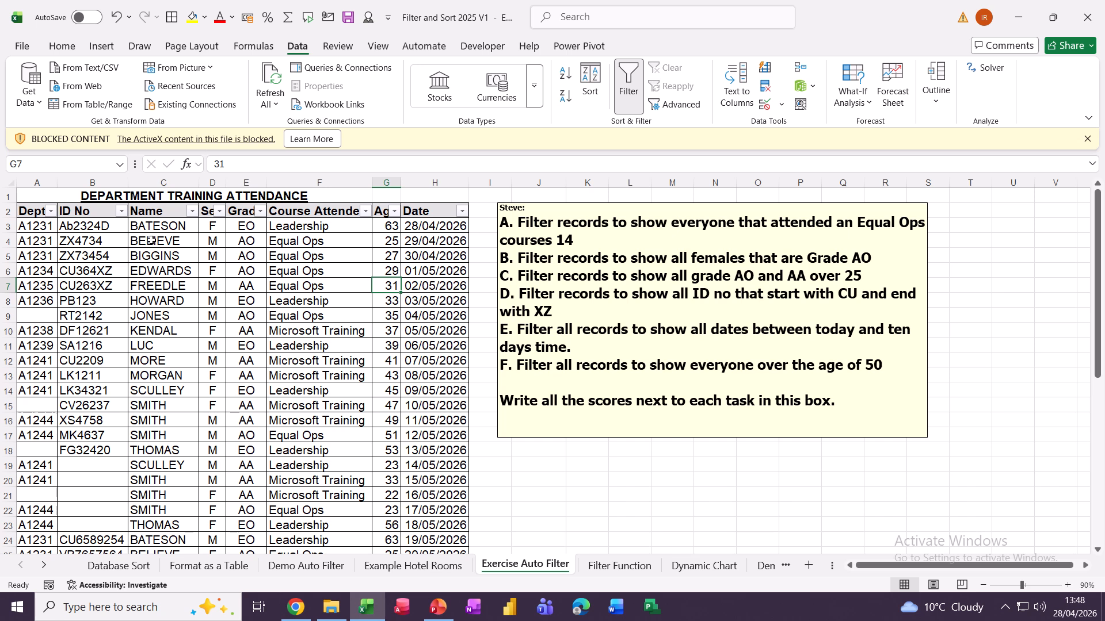
Apply a custom text filter to the ID No column for values equal to cu*xz, and clear the filter again.
left_click(121, 212)
mouse_move(67, 362)
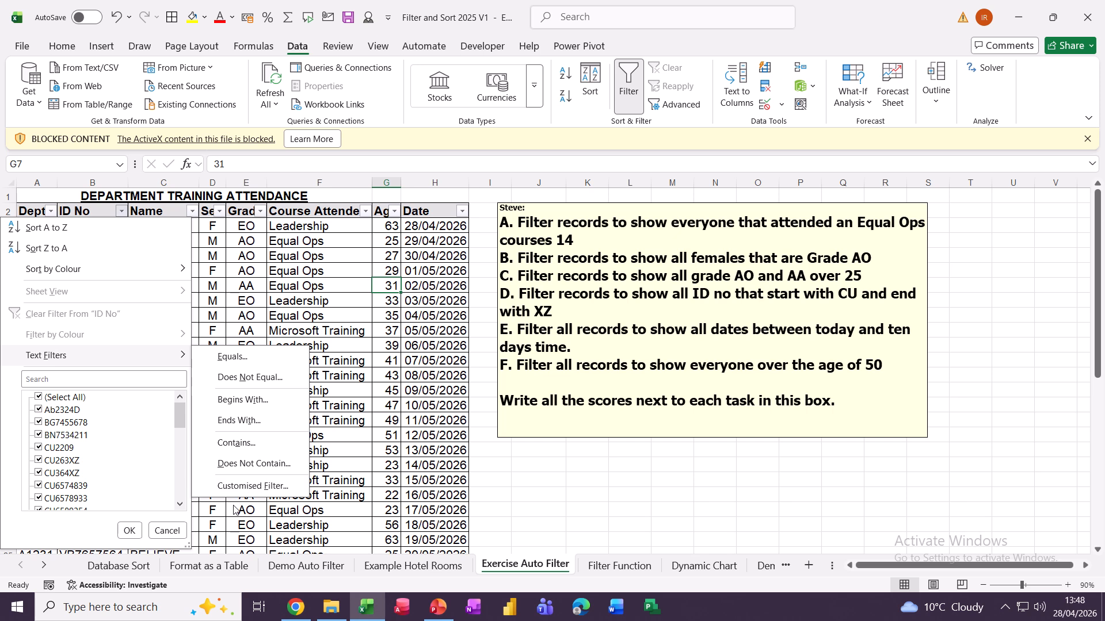
left_click(245, 486)
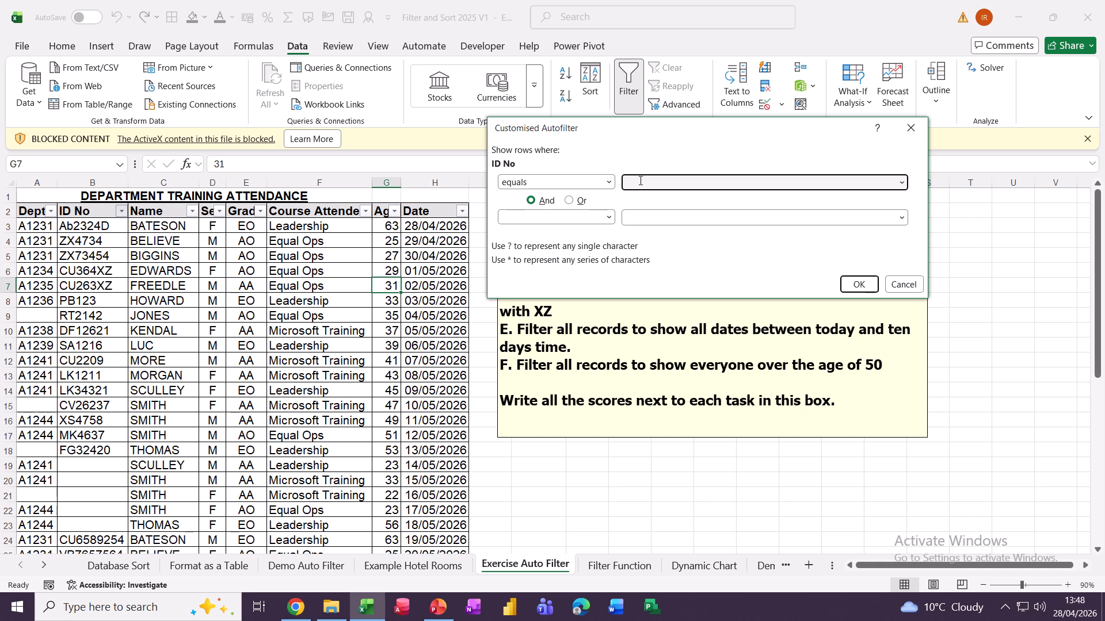
type("cu*xz")
left_click(857, 284)
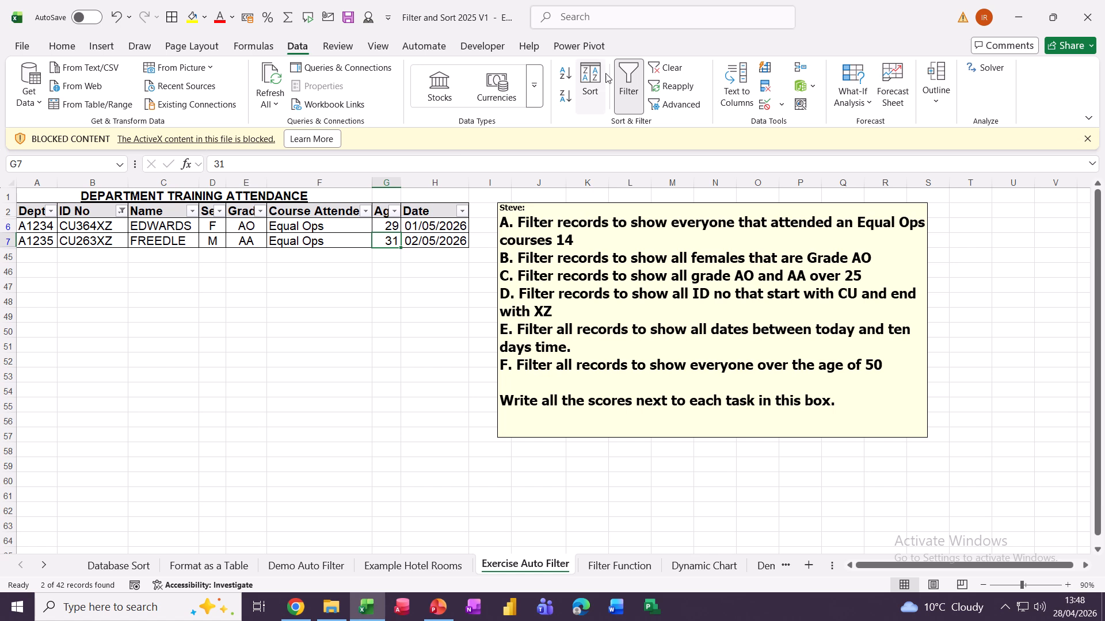
left_click(657, 69)
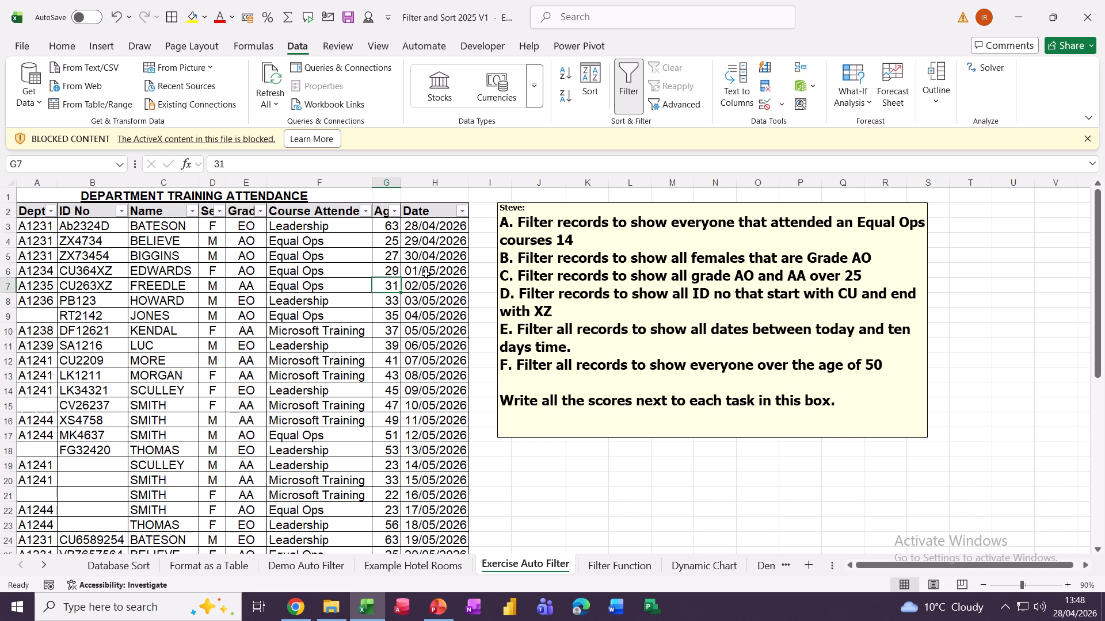
Filter the Date column to dates between today, 28/04/2026, and 08/05/2026 inclusive, and clear the filter again.
left_click(463, 212)
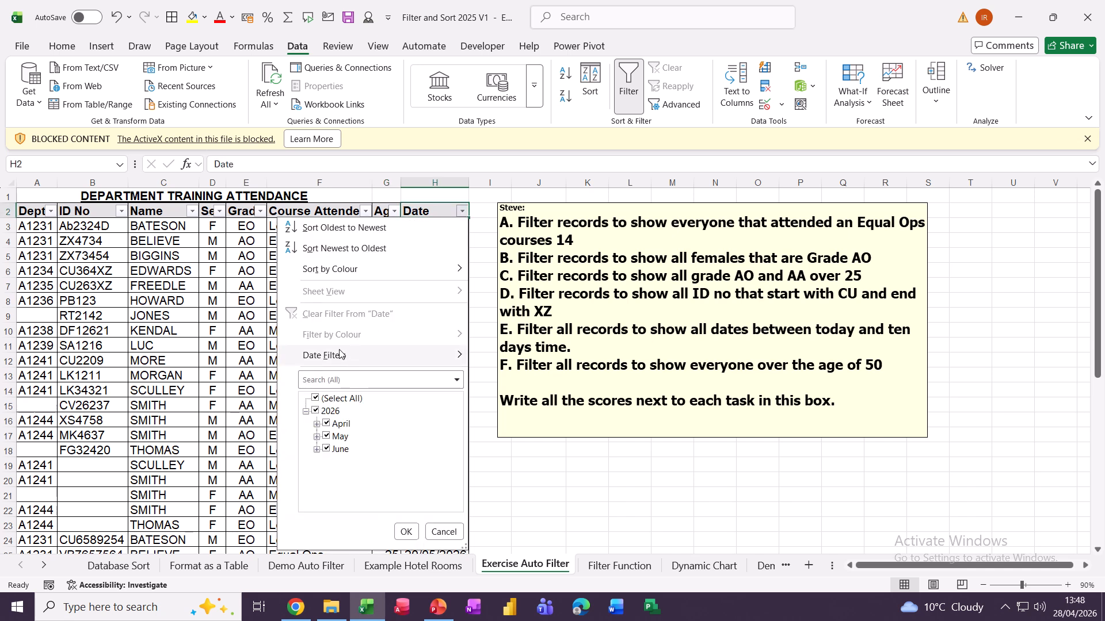
mouse_move(345, 355)
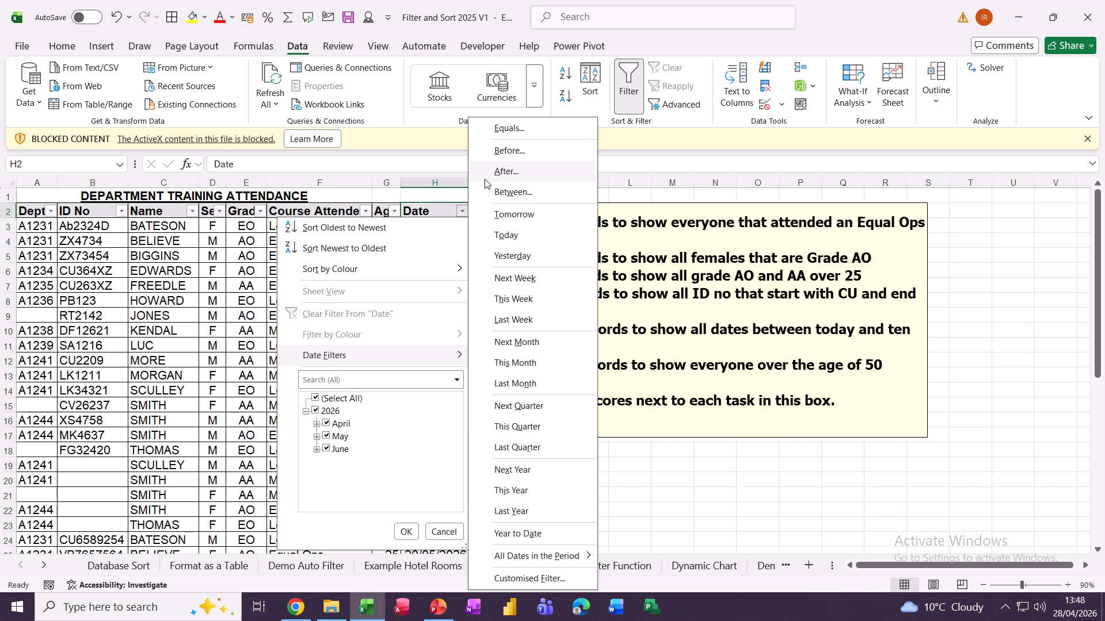
left_click(507, 195)
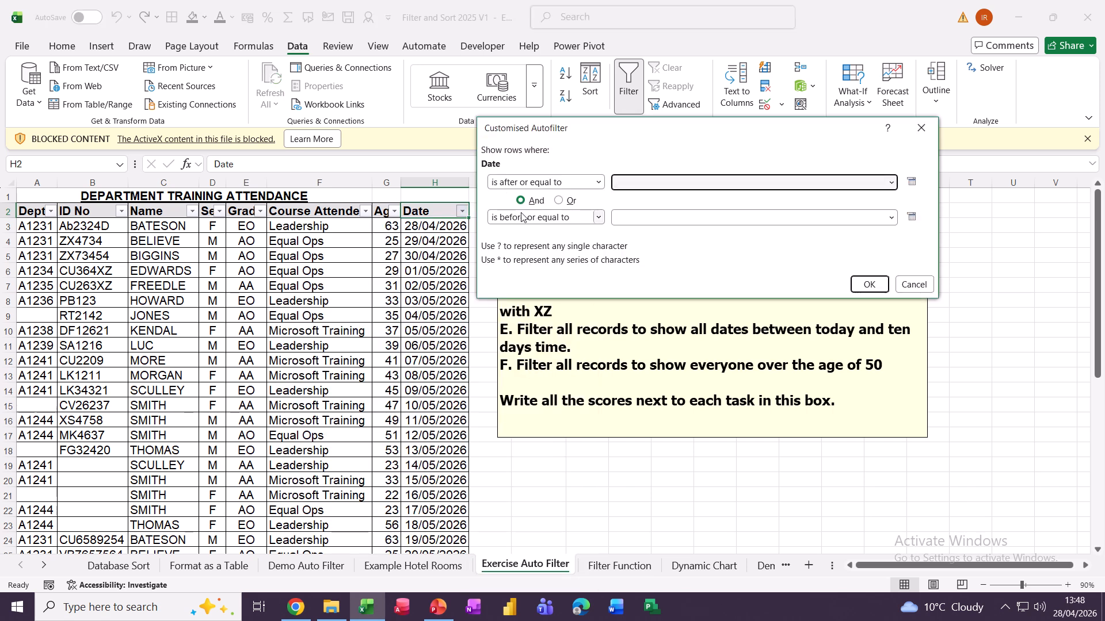
left_click(912, 182)
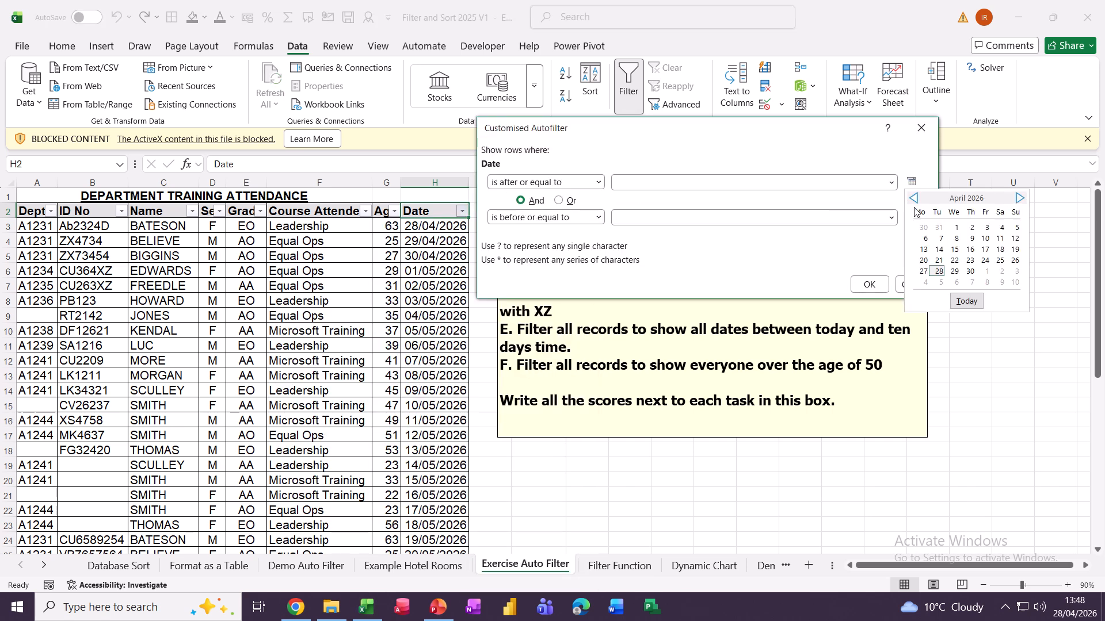
left_click(967, 301)
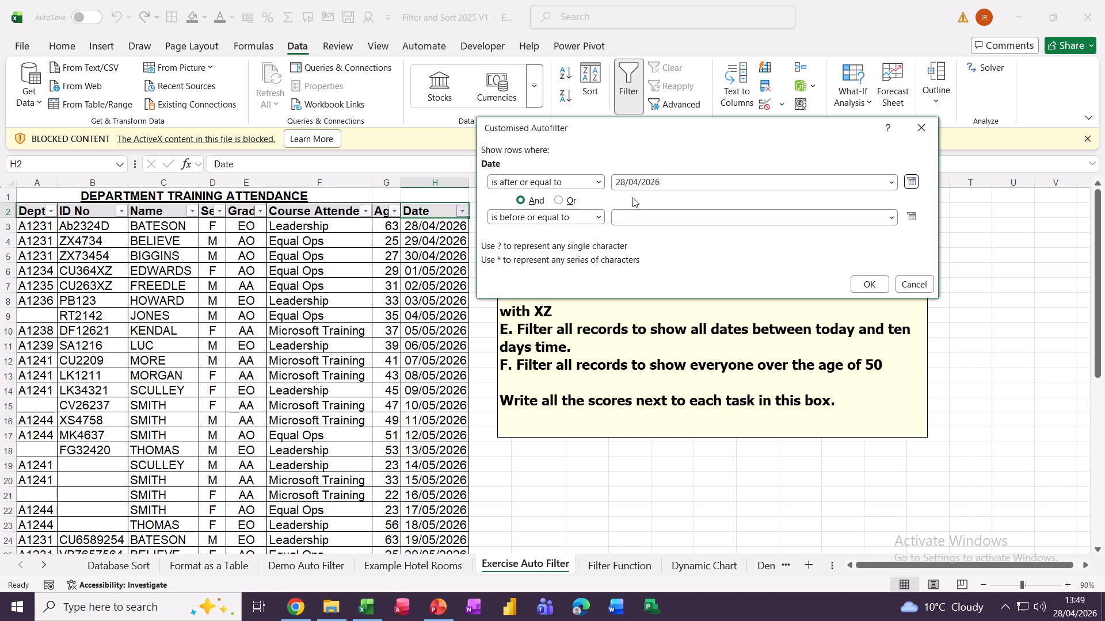
left_click(912, 218)
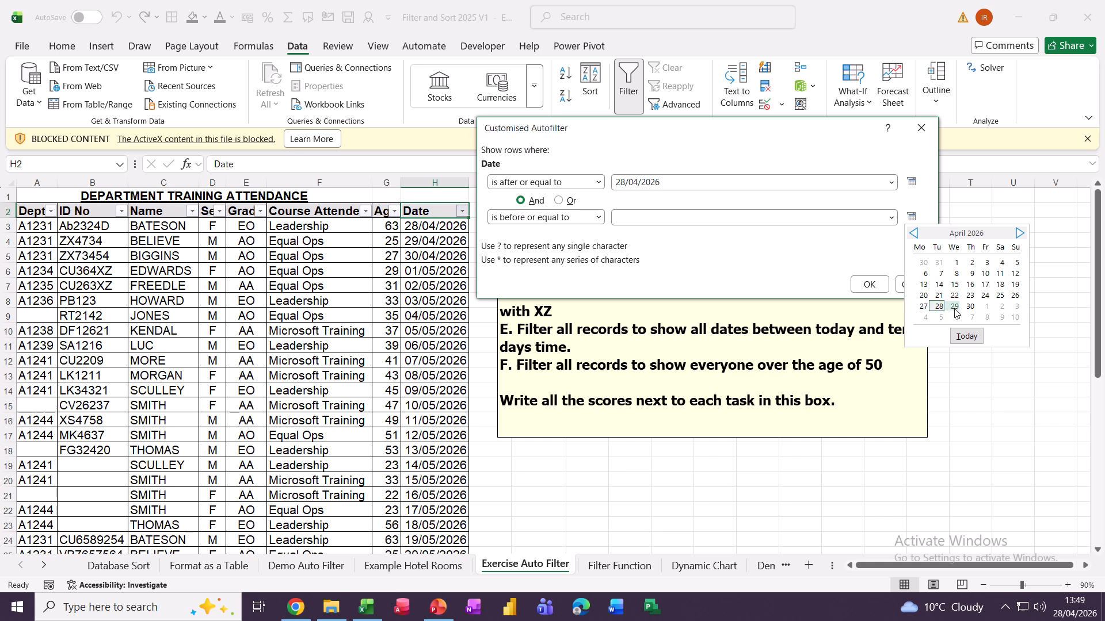
left_click(985, 320)
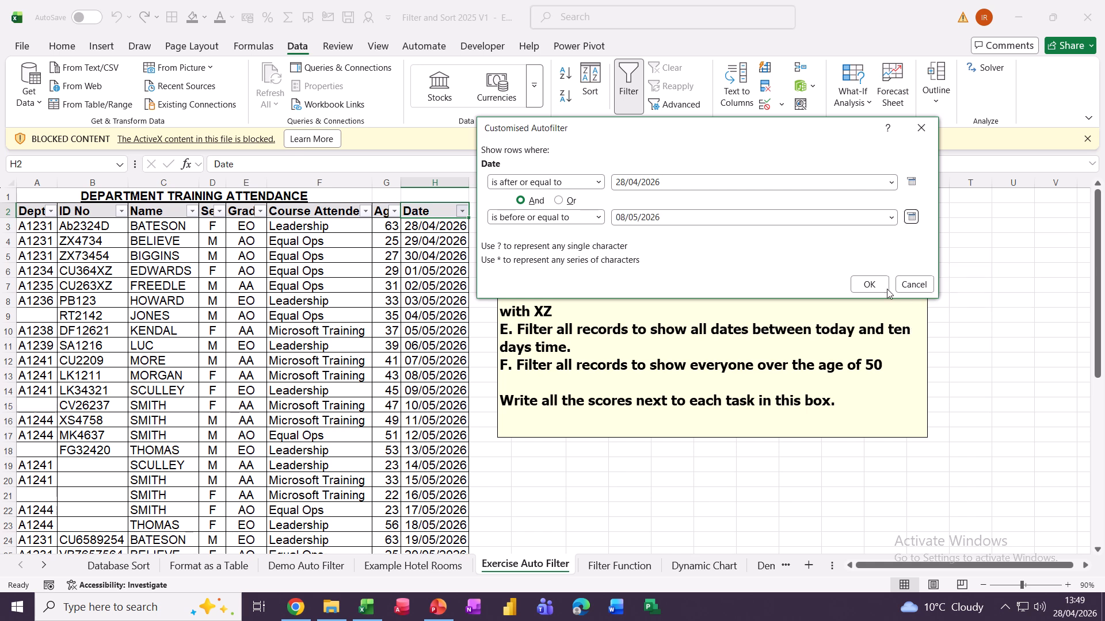
left_click(867, 285)
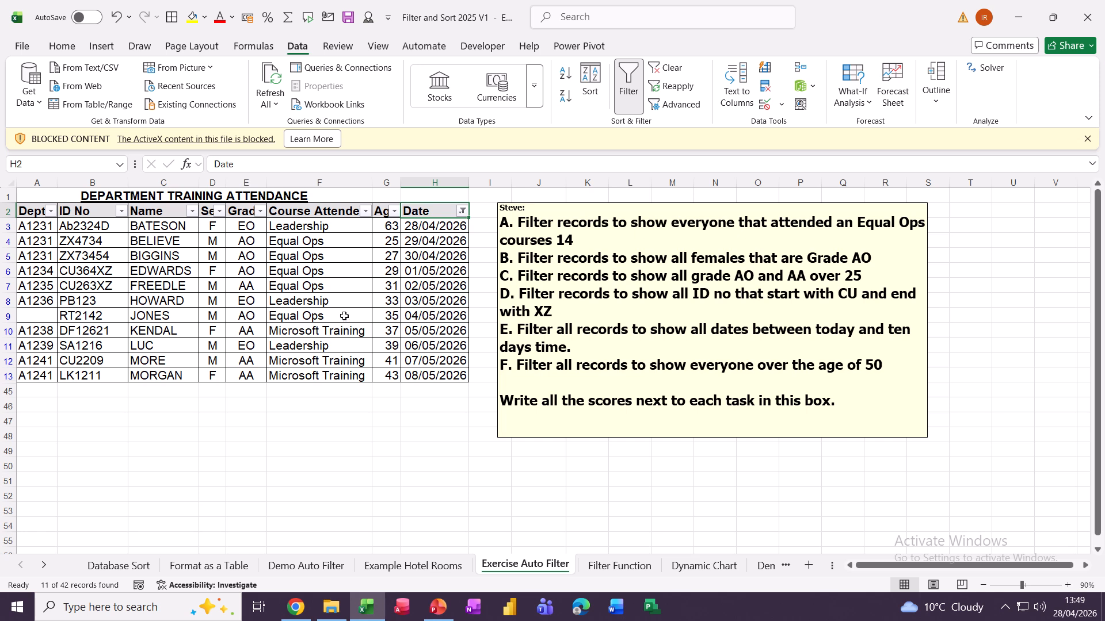
left_click(660, 69)
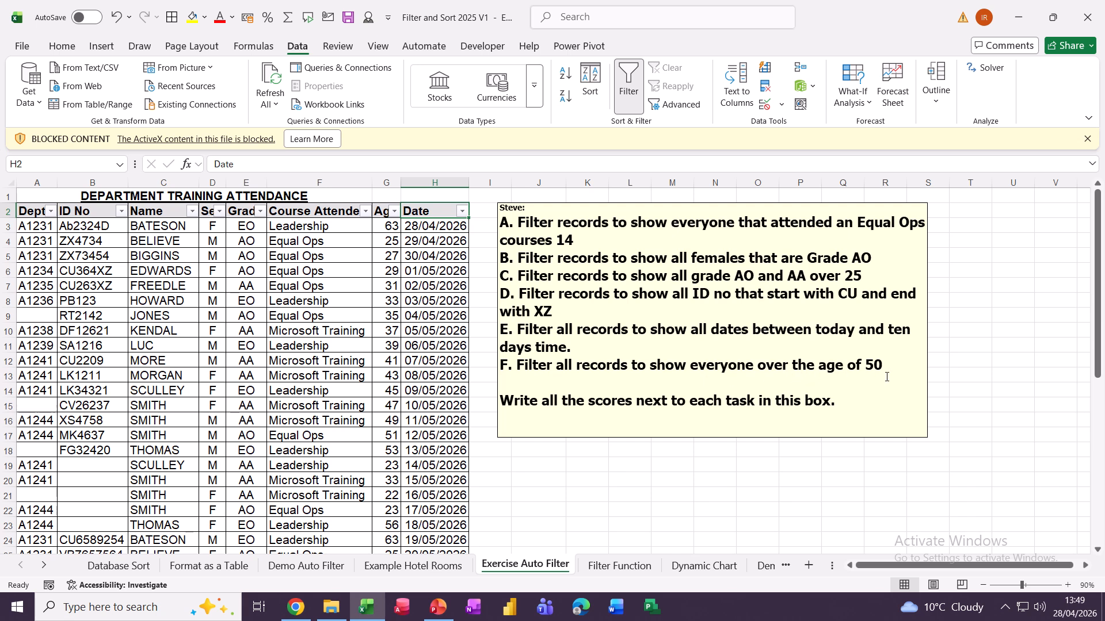
Filter the Age column to values greater than or equal to 50, and clear the filter again.
left_click(394, 211)
mouse_move(290, 358)
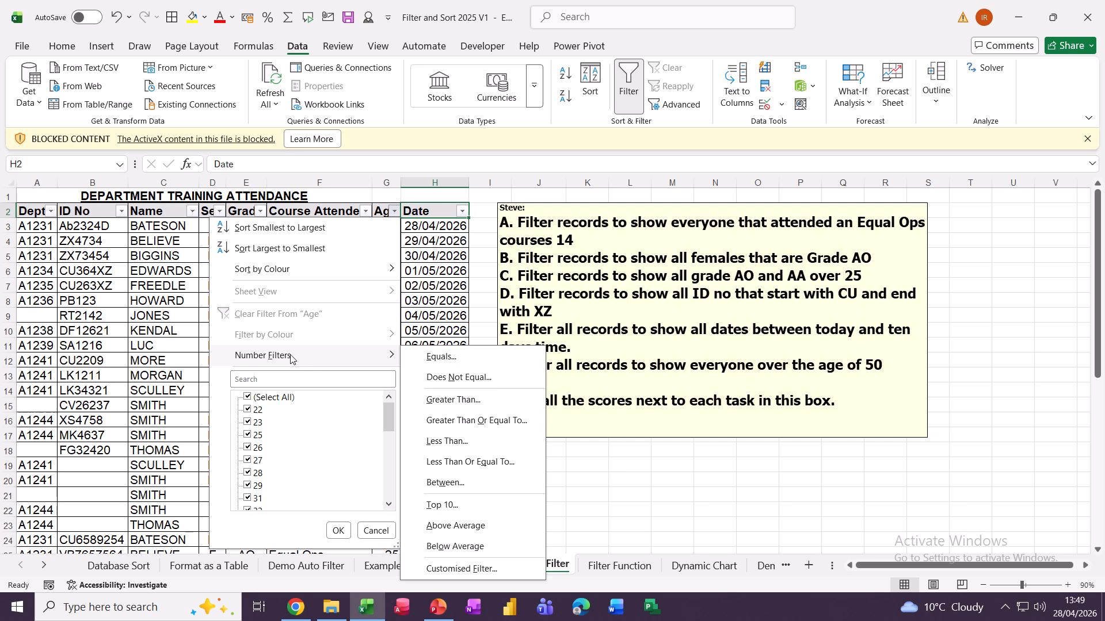
left_click(441, 424)
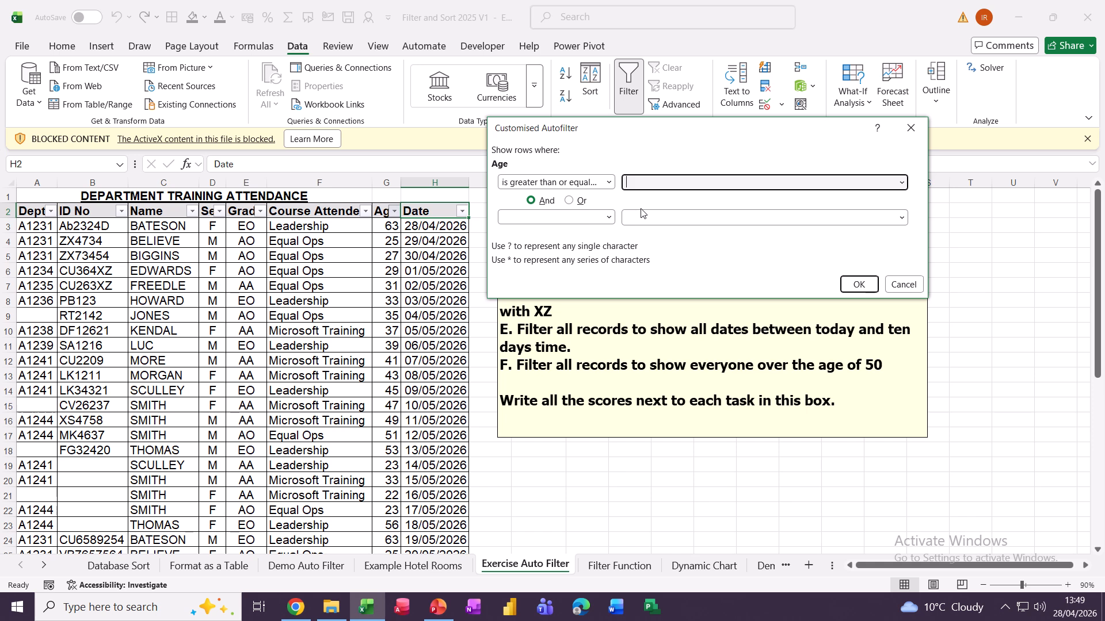
type("50")
left_click(859, 285)
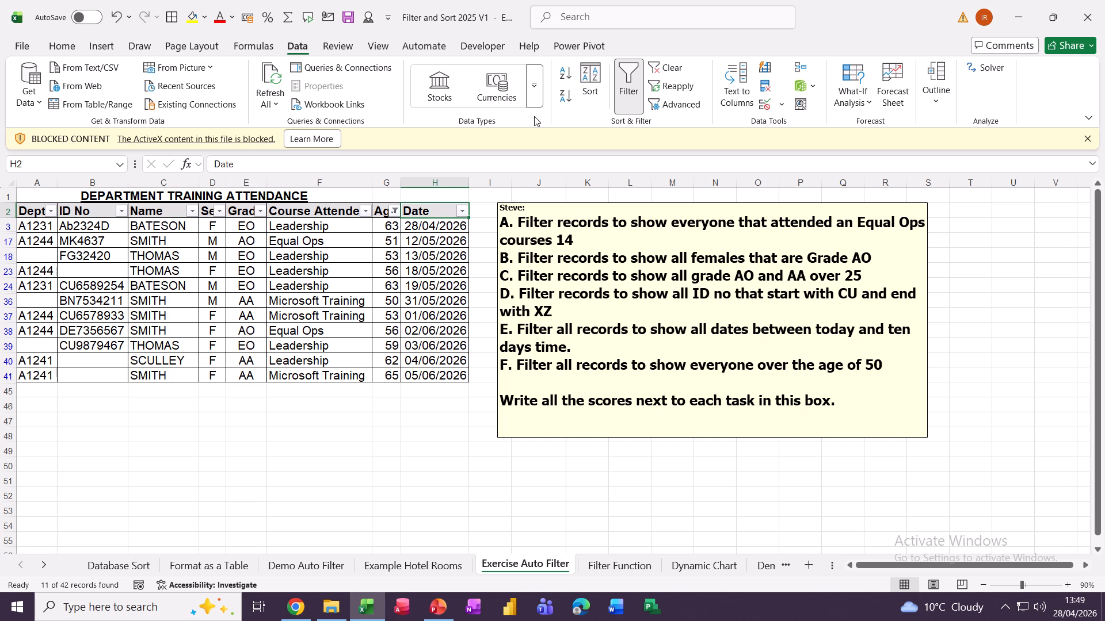
left_click(655, 69)
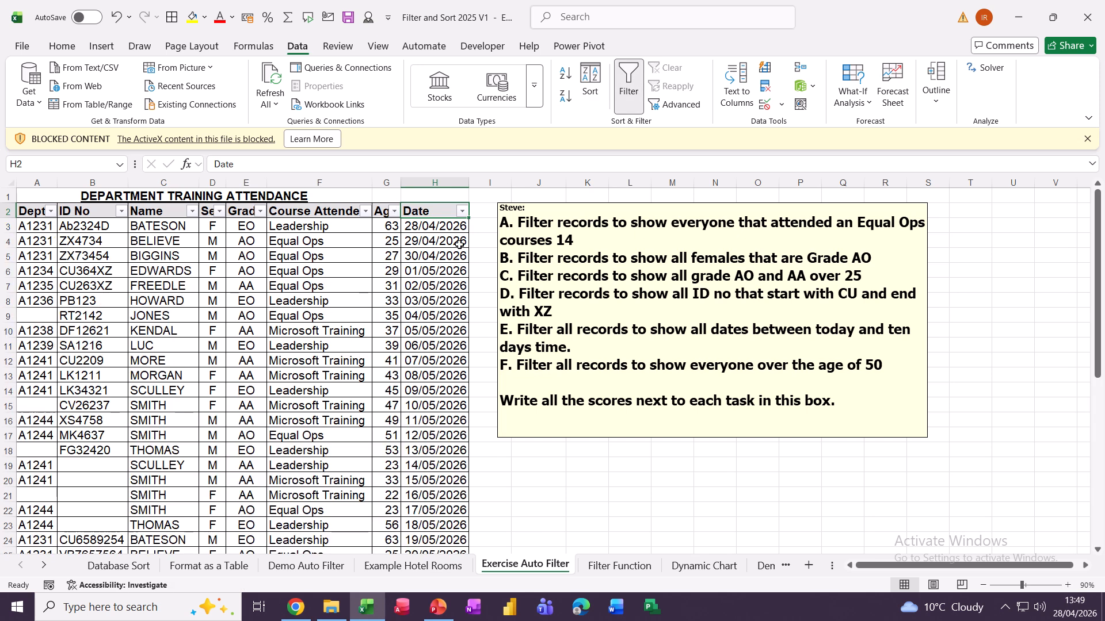
left_click(195, 271)
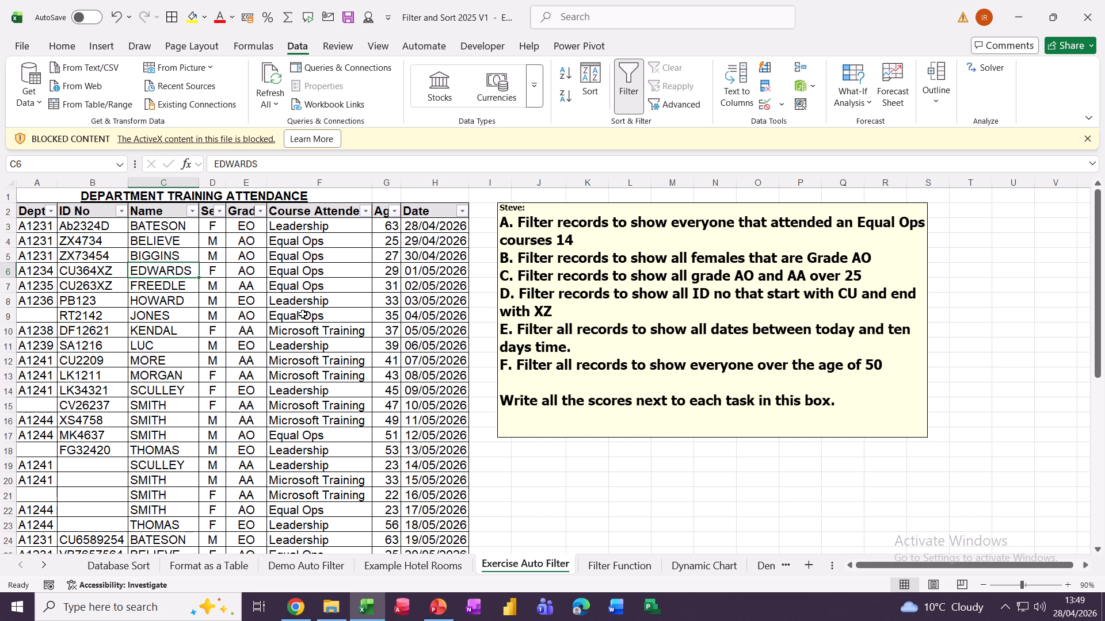